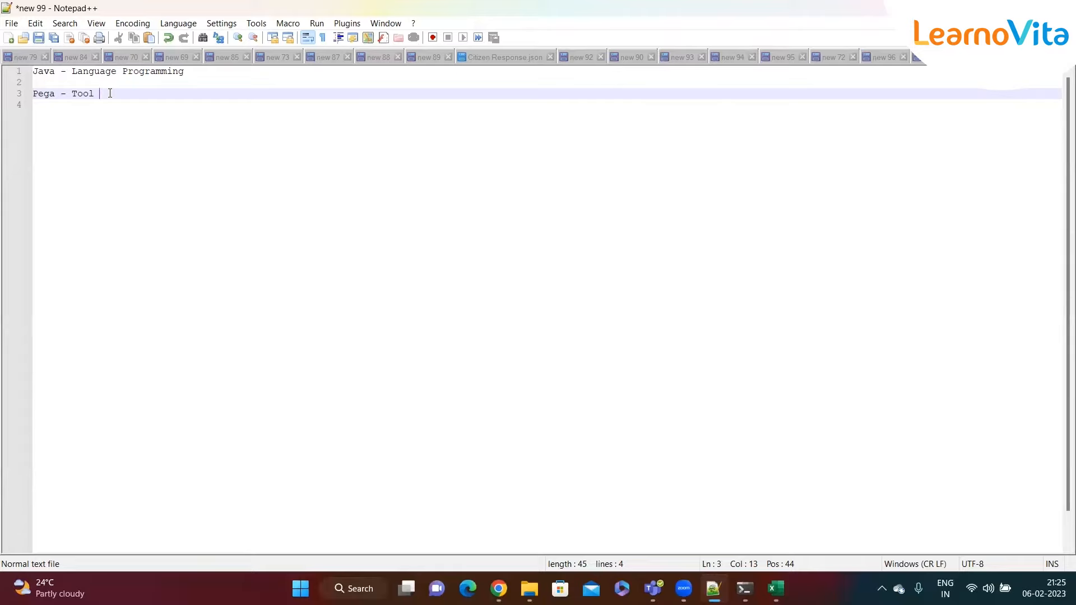
- Type 'BPM - Business Process Managment' after Pega - Tool, then break it down onto line 5
drag(93, 97, 69, 96)
click(113, 96)
drag(114, 97, 31, 91)
click(121, 89)
text(BPM - Business Process Managment)
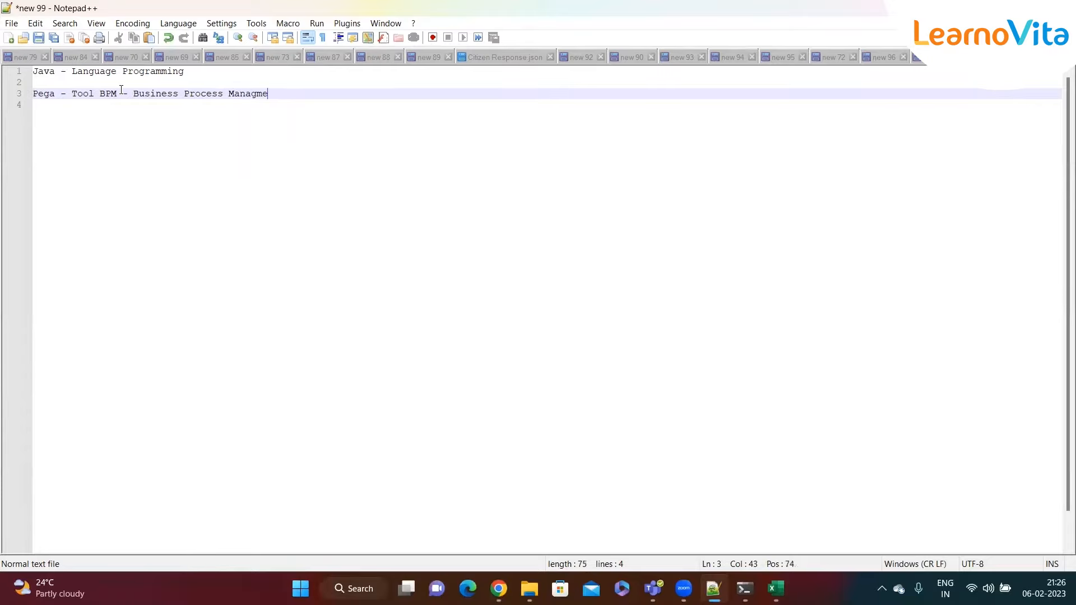
click(100, 94)
key(Return)
key(Return)
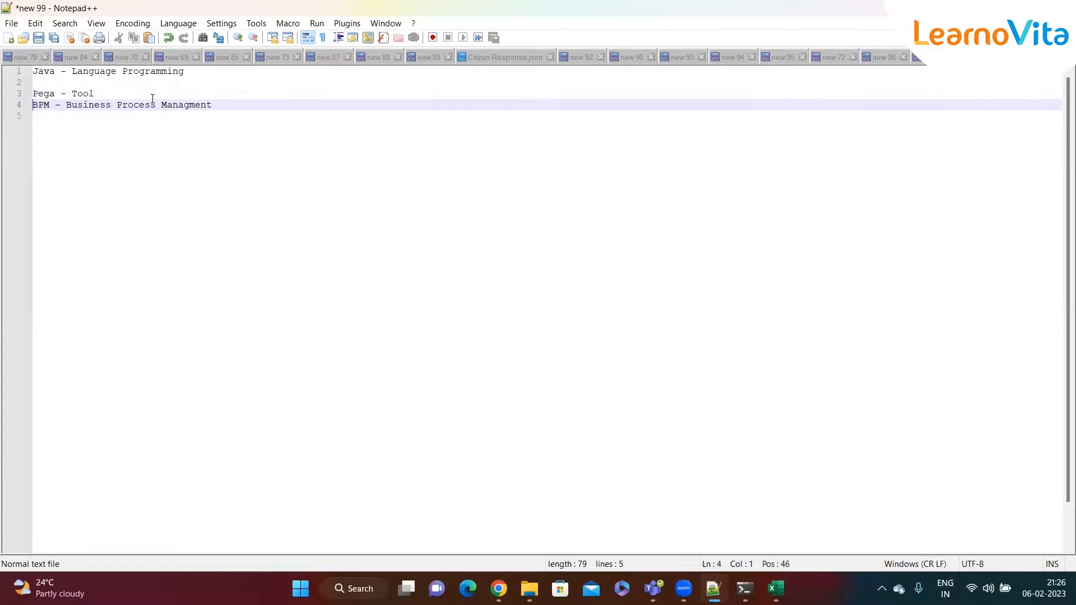
click(239, 107)
click(250, 117)
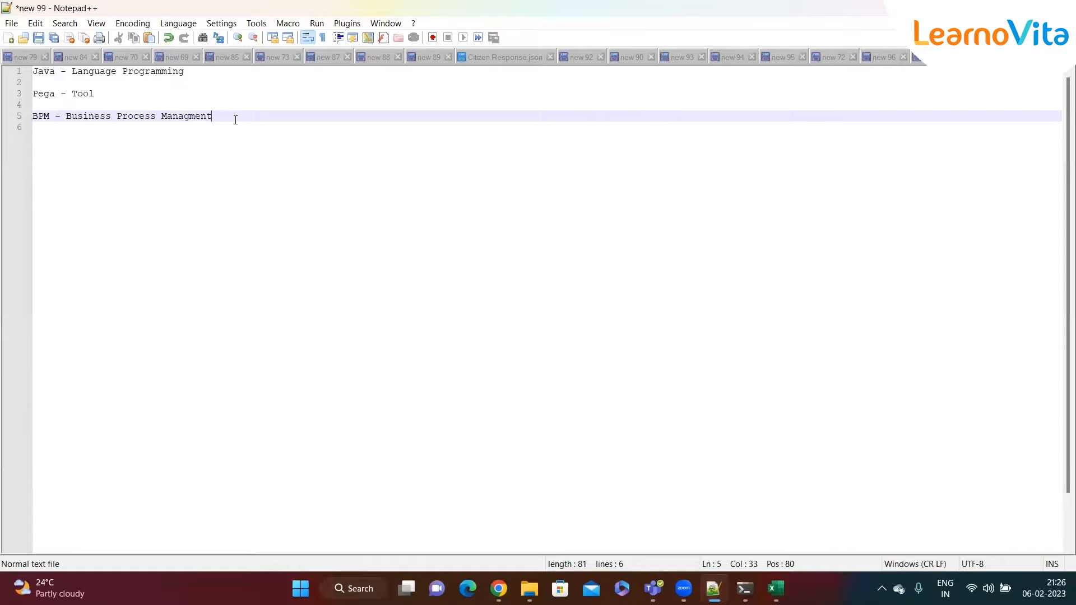
drag(229, 119, 32, 119)
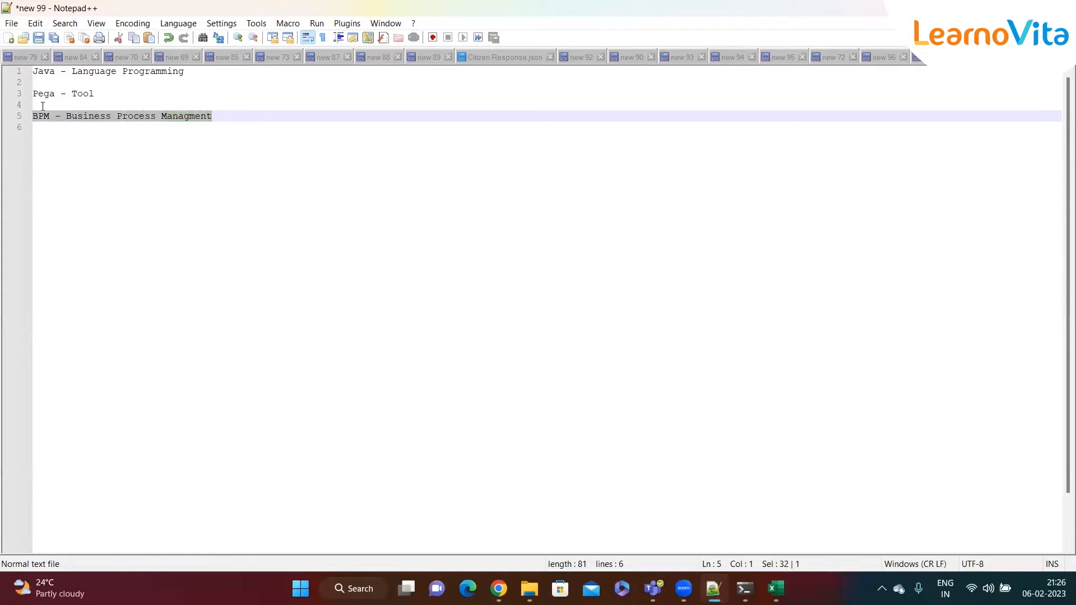
click(56, 106)
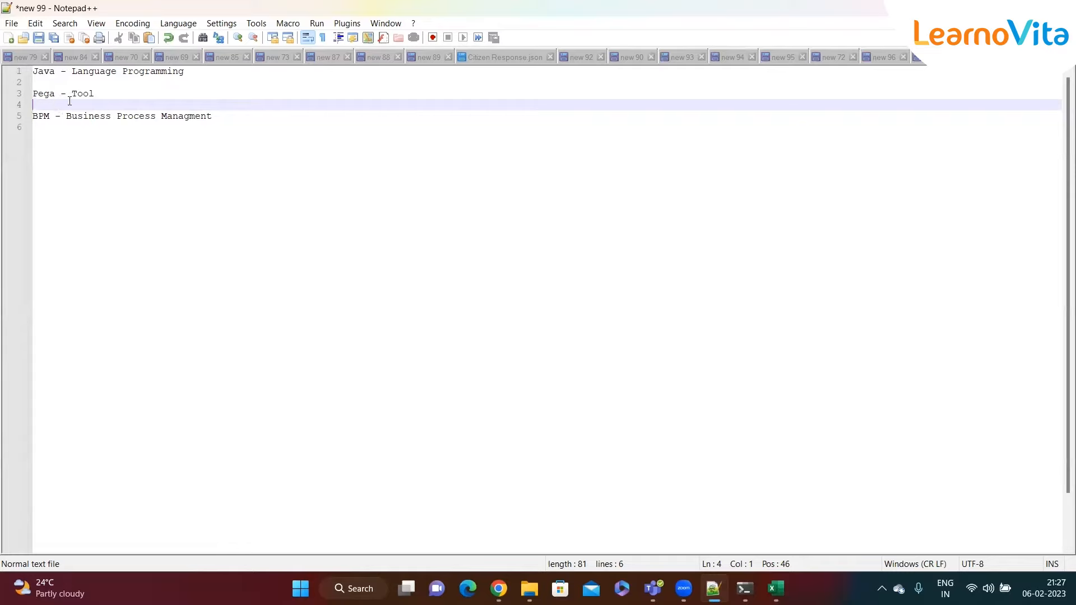
double_click(49, 72)
click(47, 94)
double_click(48, 93)
click(112, 99)
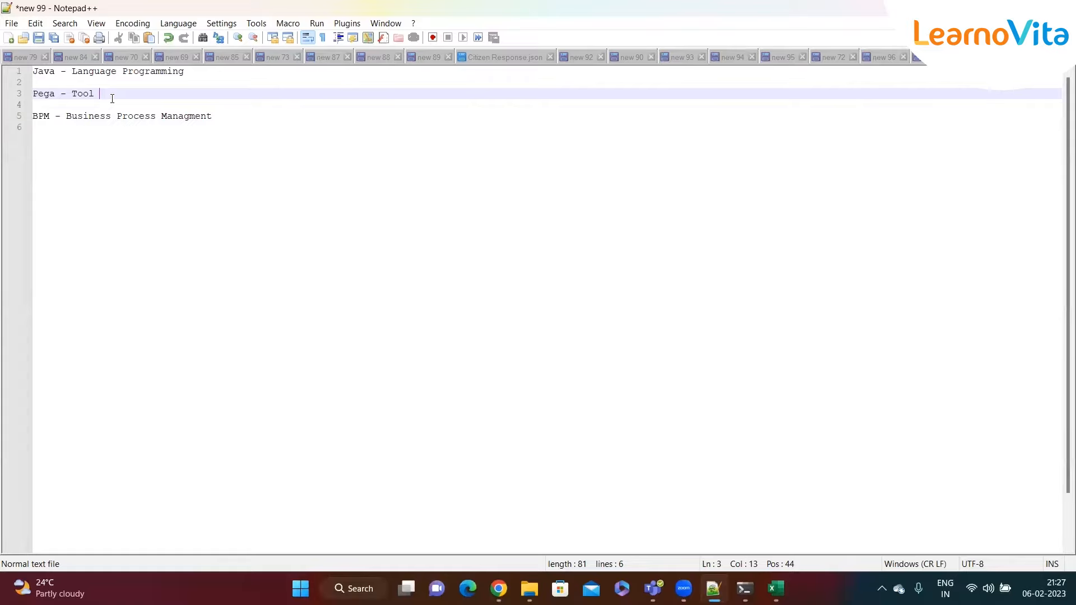
click(242, 116)
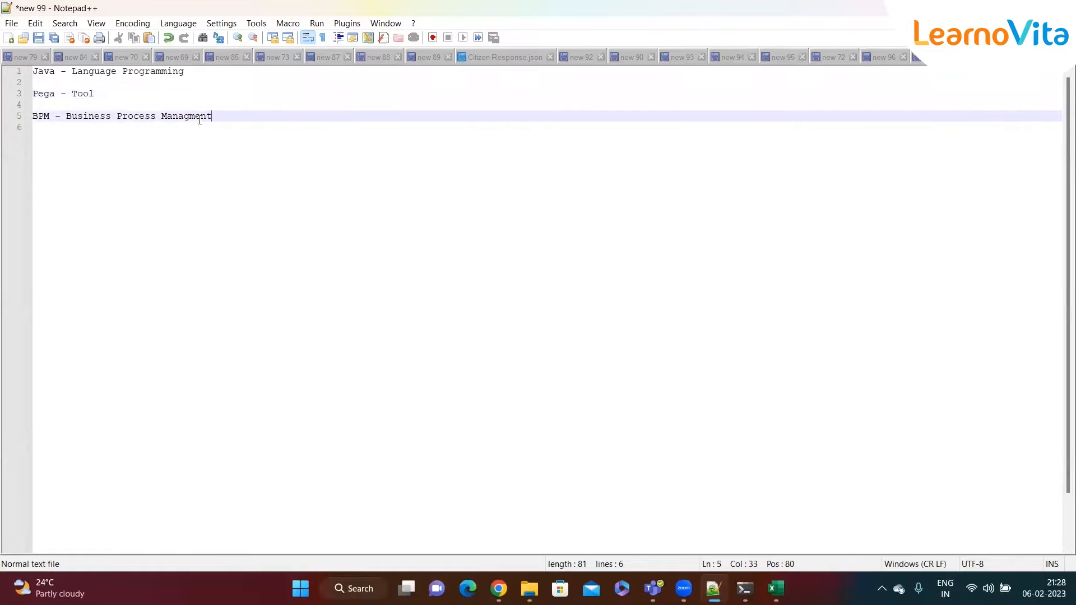
drag(228, 116, 28, 116)
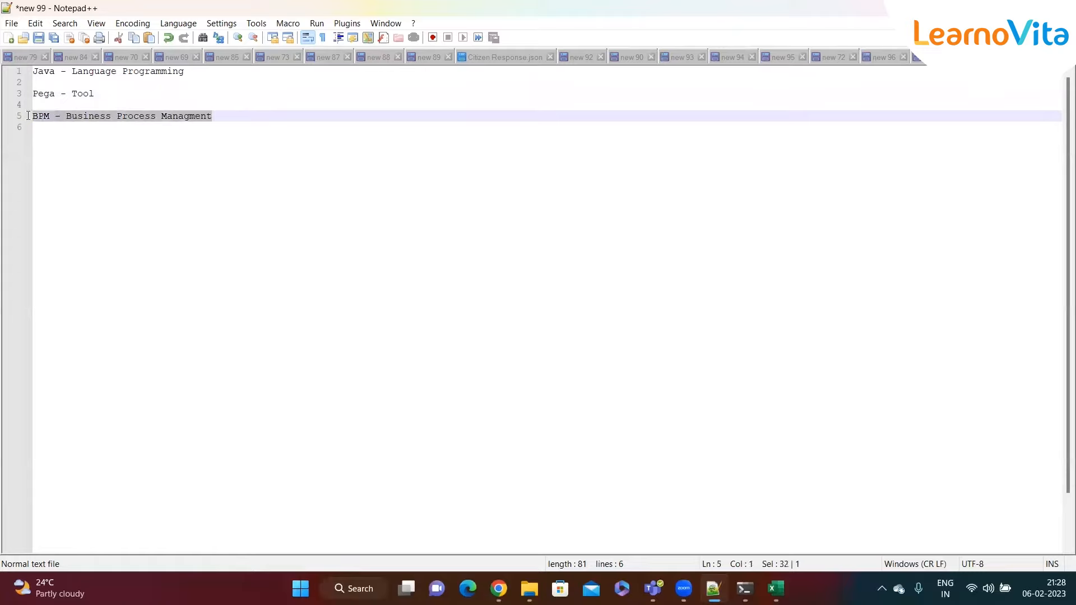
click(224, 117)
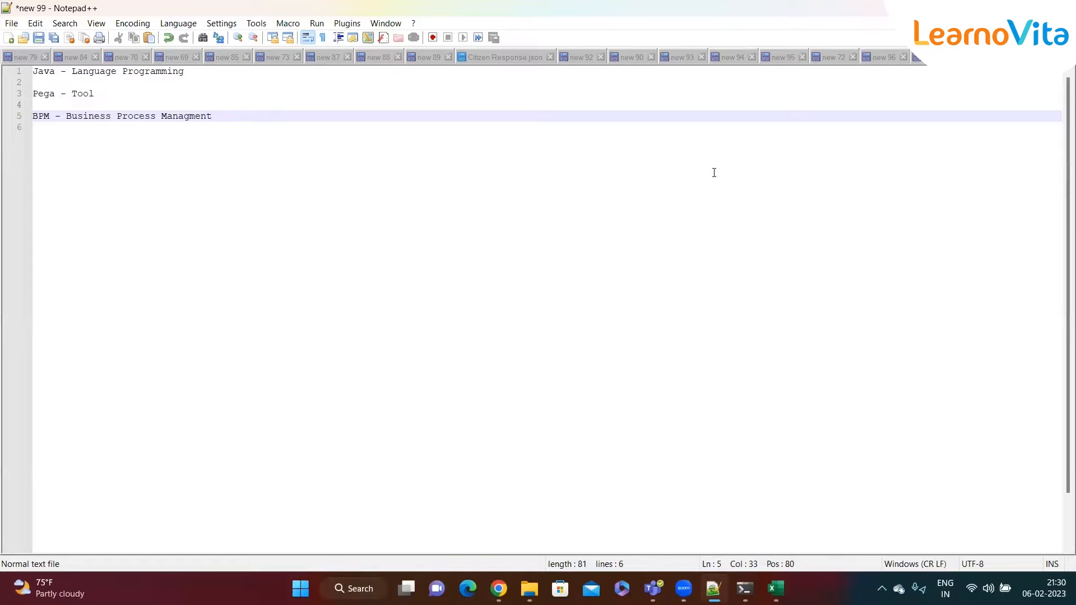
click(379, 260)
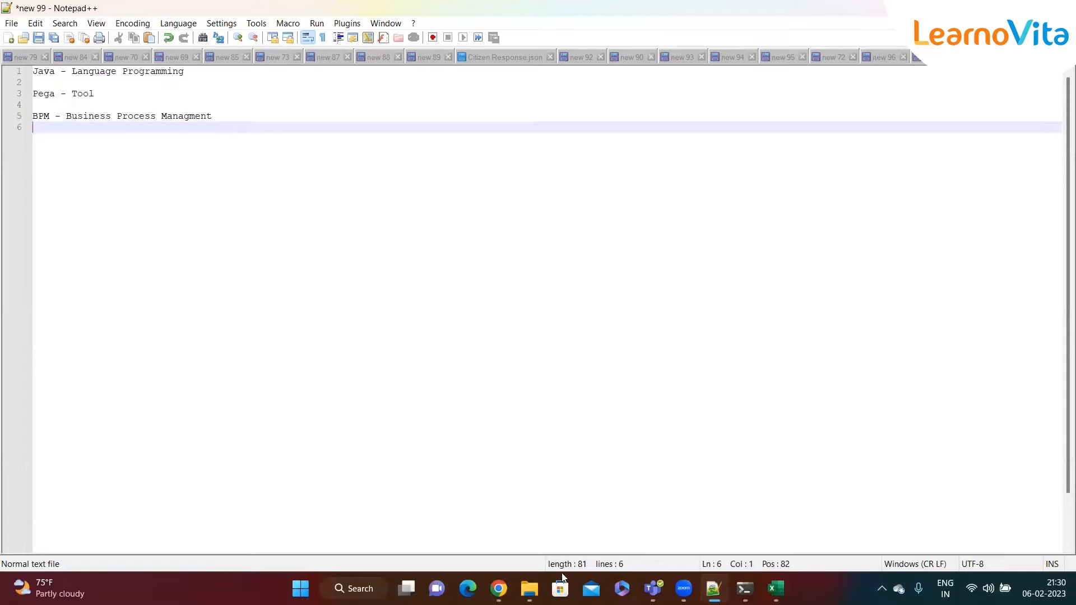
- Launch a new Edge window, dismiss Restore pages, and open the EAI Pega URL bookmark
mouse_move(499, 589)
click(480, 536)
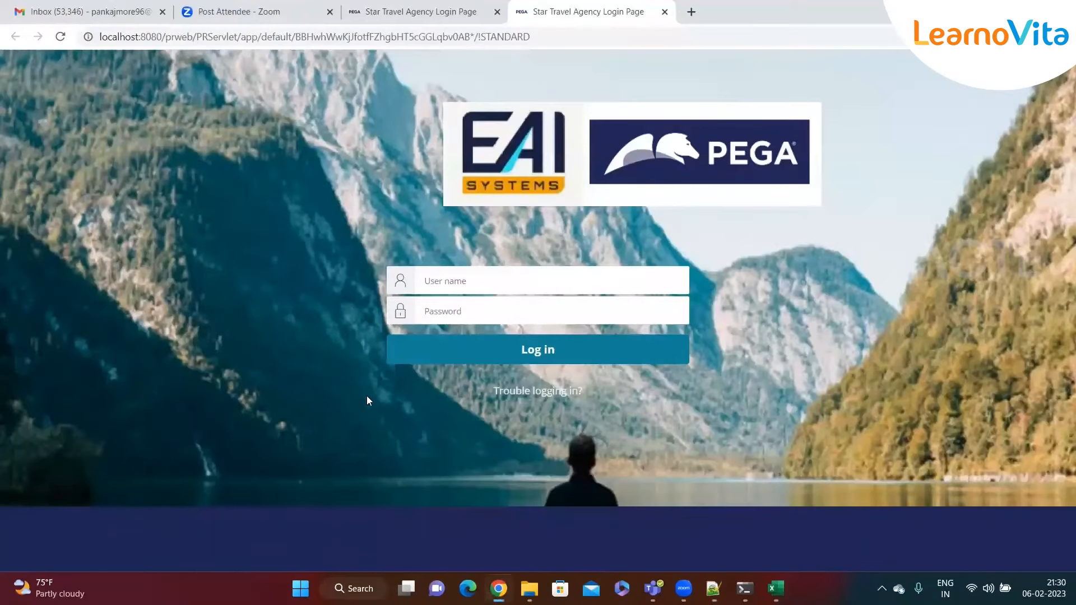
click(468, 589)
drag(115, 11, 205, 137)
click(851, 190)
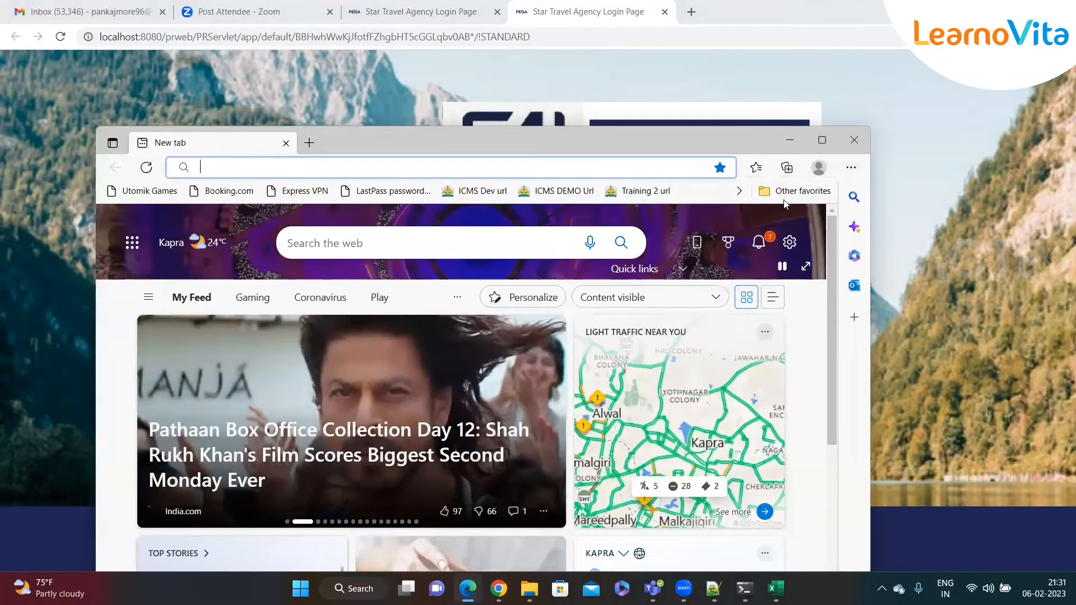
click(739, 191)
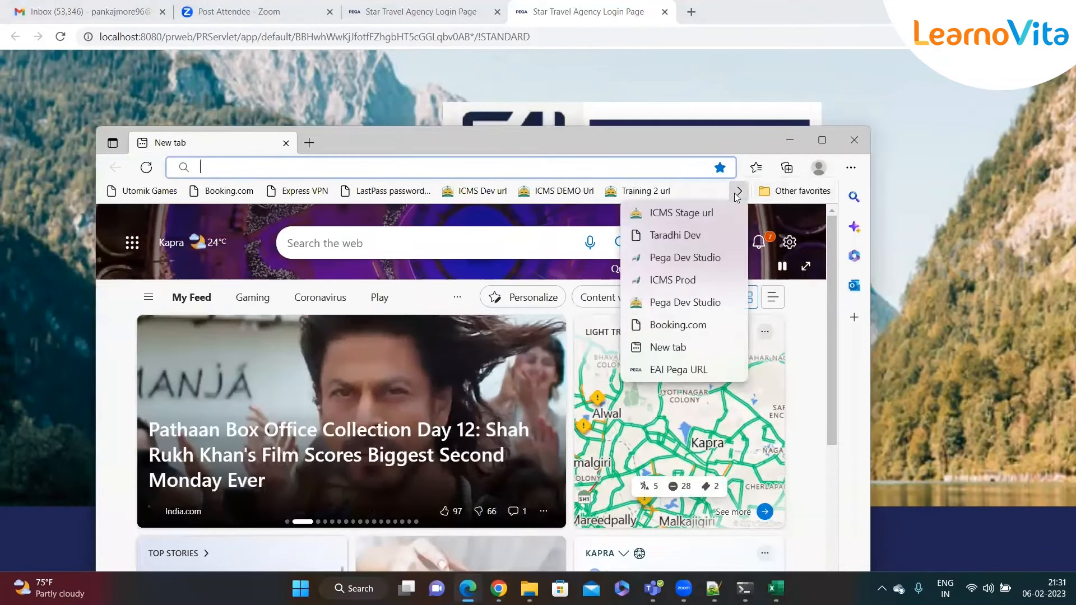
click(678, 370)
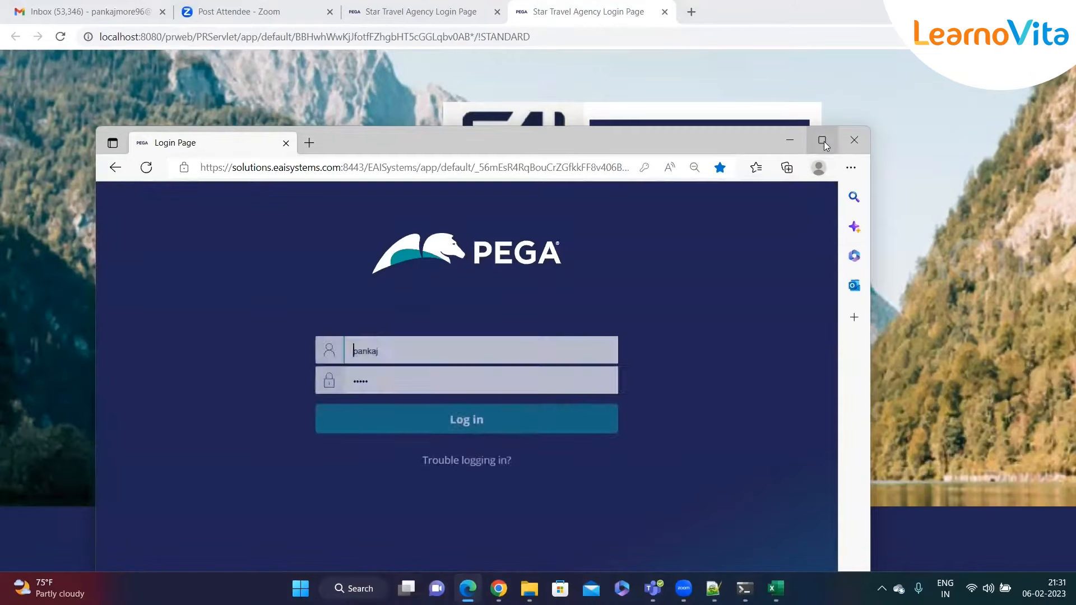
click(822, 139)
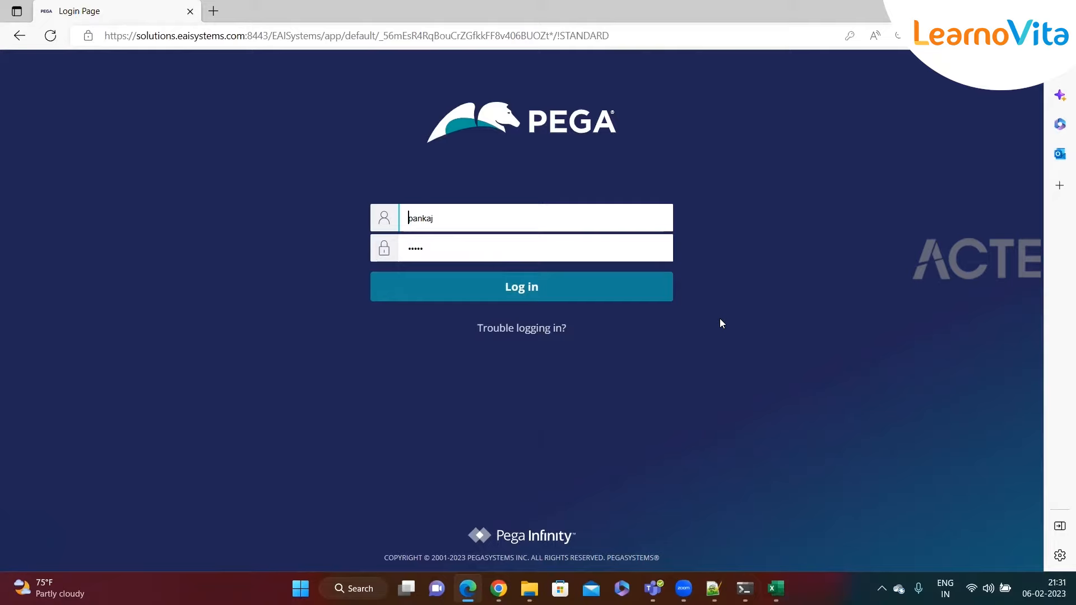
- Log in on the Chrome Pega page with the saved operator user name and password
double_click(447, 221)
click(350, 231)
click(498, 589)
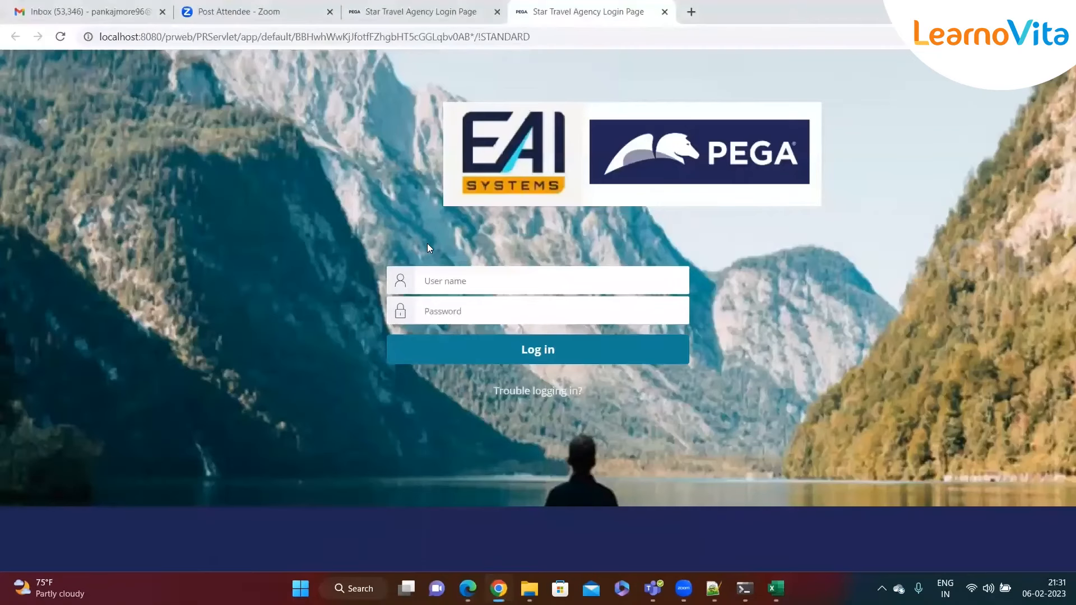
click(476, 285)
text(pankaj)
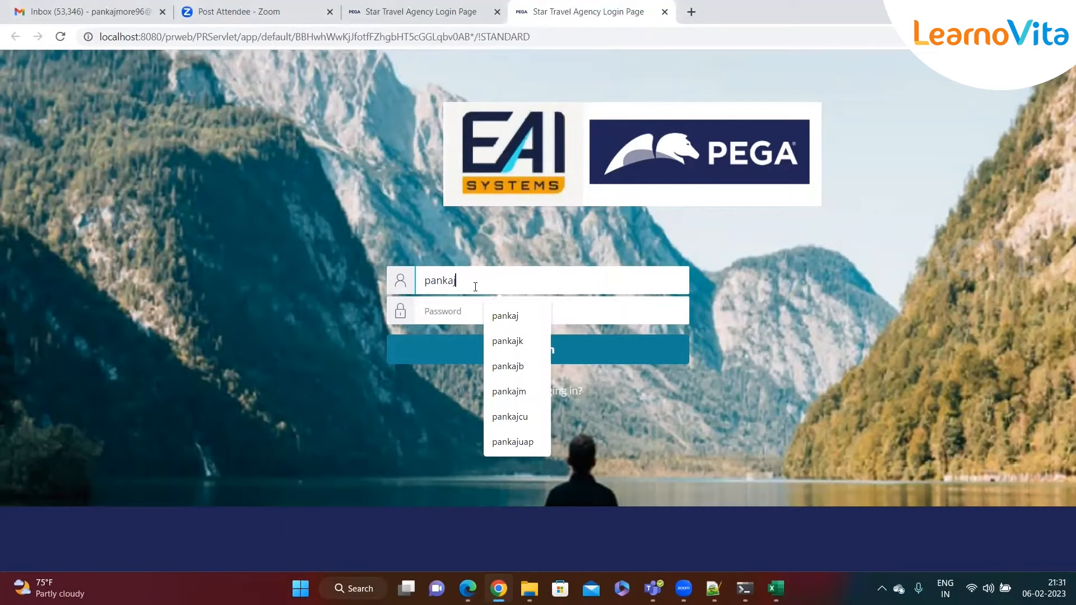
text(bk)
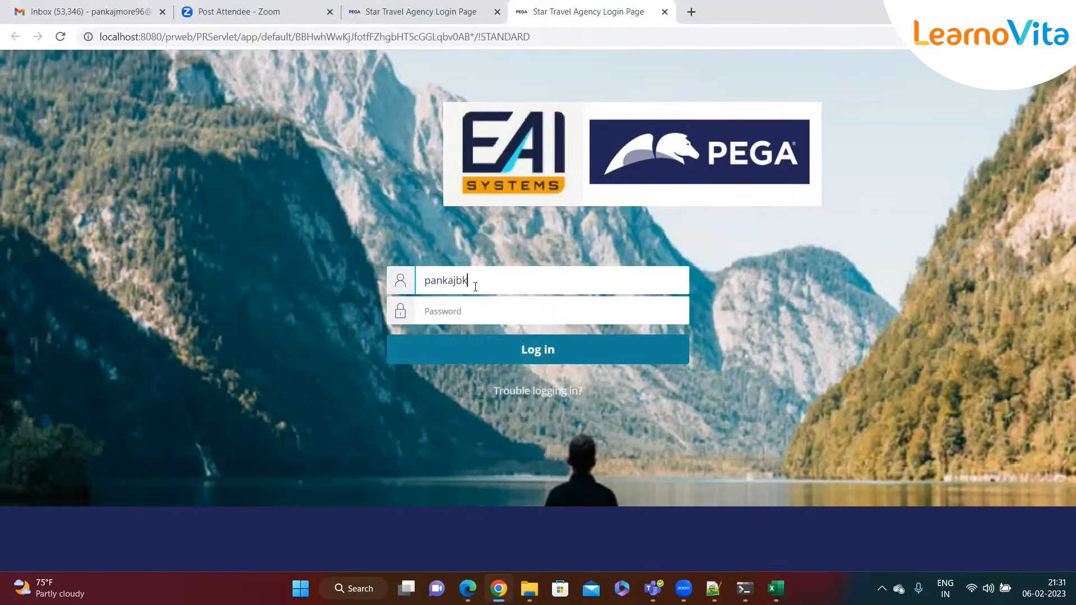
key(BackSpace)
key(BackSpace)
text(k)
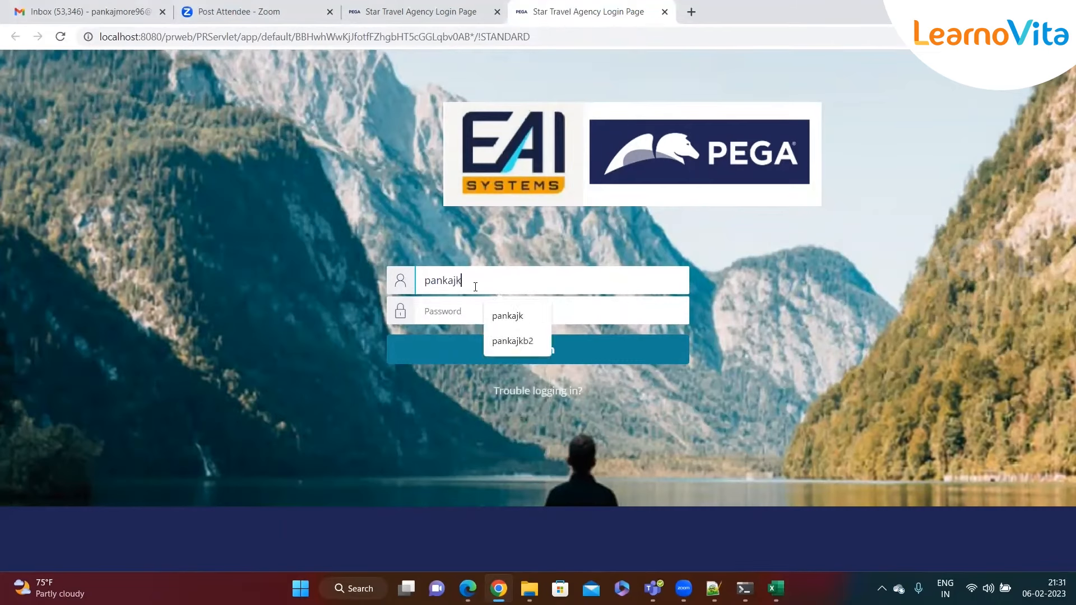
text(b)
click(521, 321)
click(507, 313)
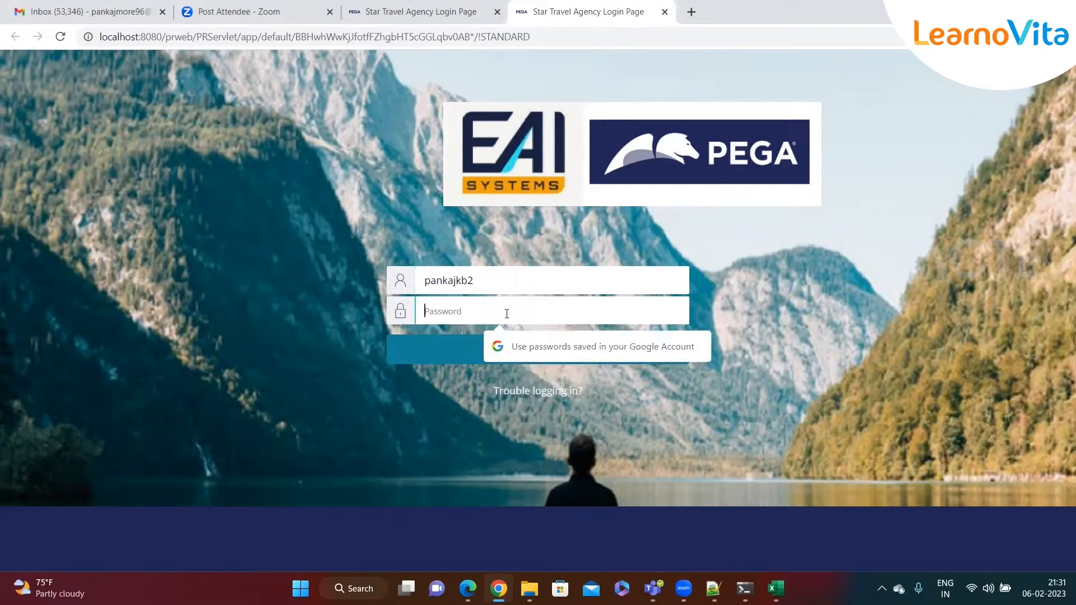
text(•••••)
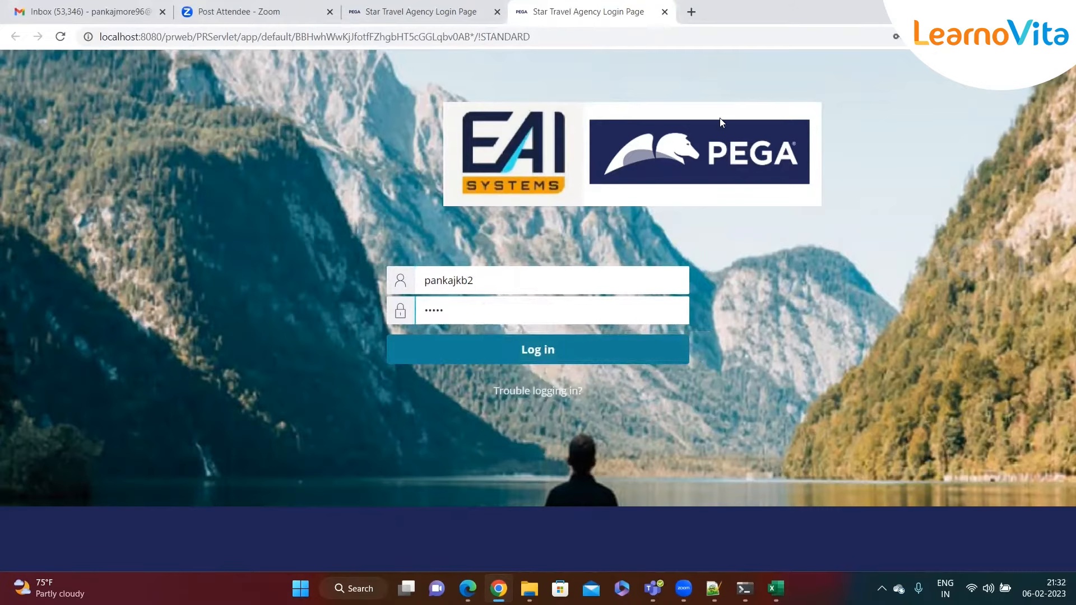
click(505, 343)
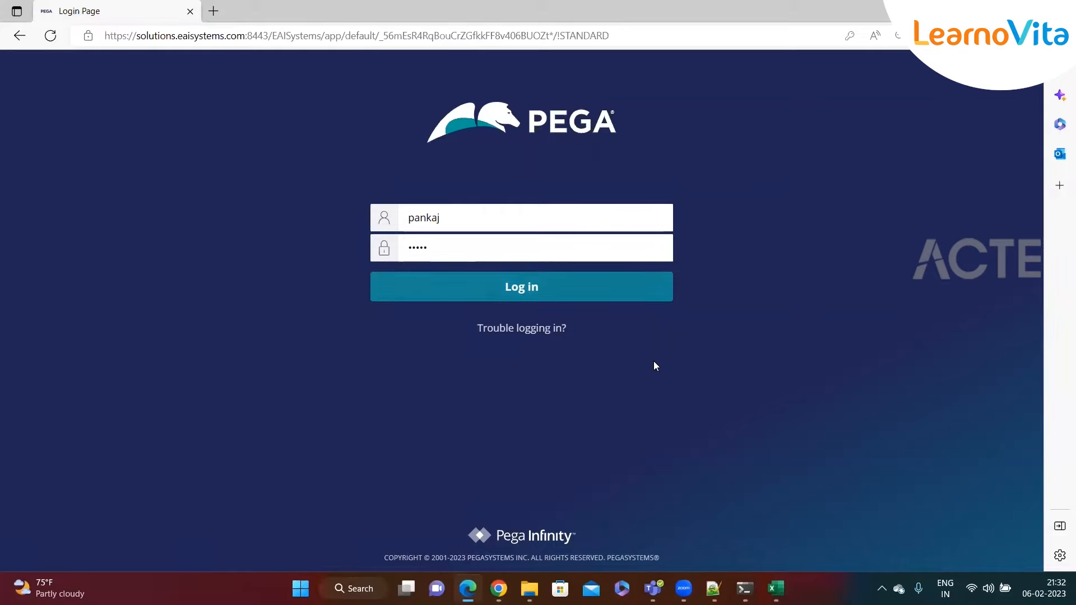
- Switch to the Chrome window showing the Pega Dev Studio home page
mouse_move(498, 586)
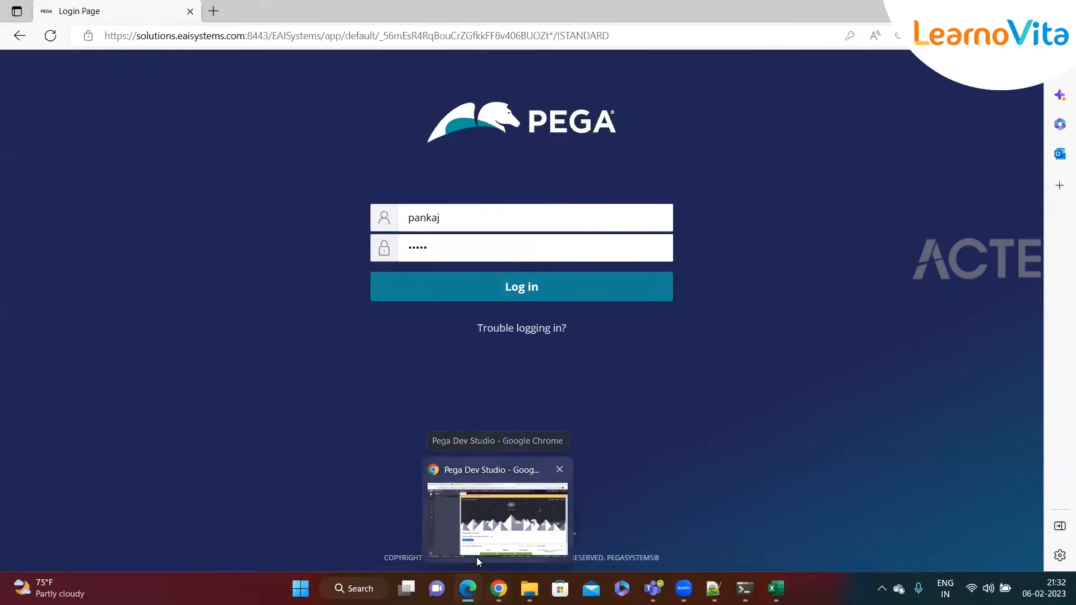
click(447, 516)
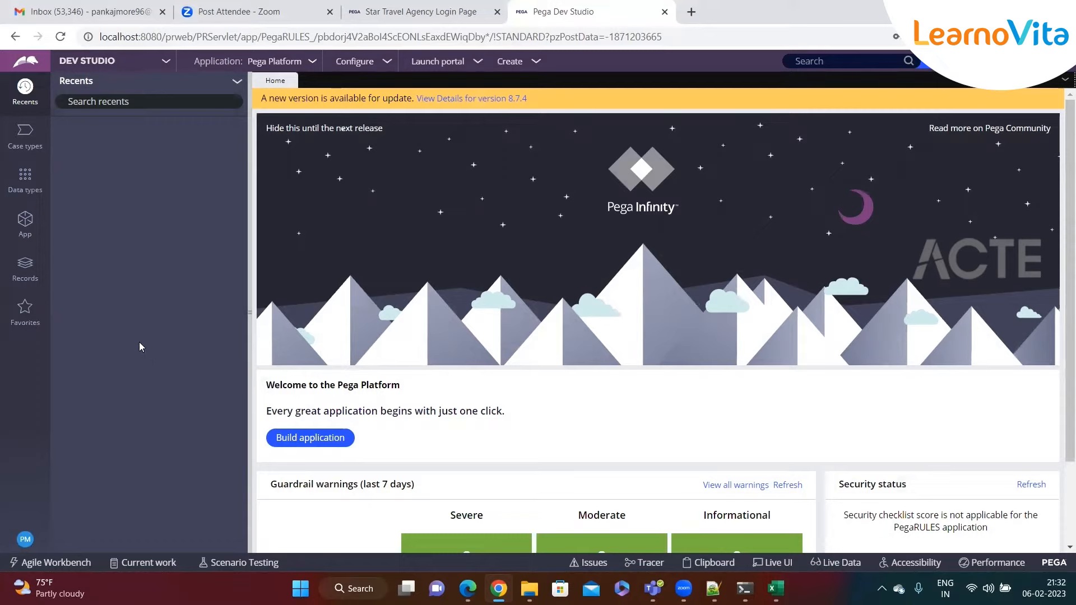
- Open the Operator record from the PM avatar menu at the bottom left
click(26, 539)
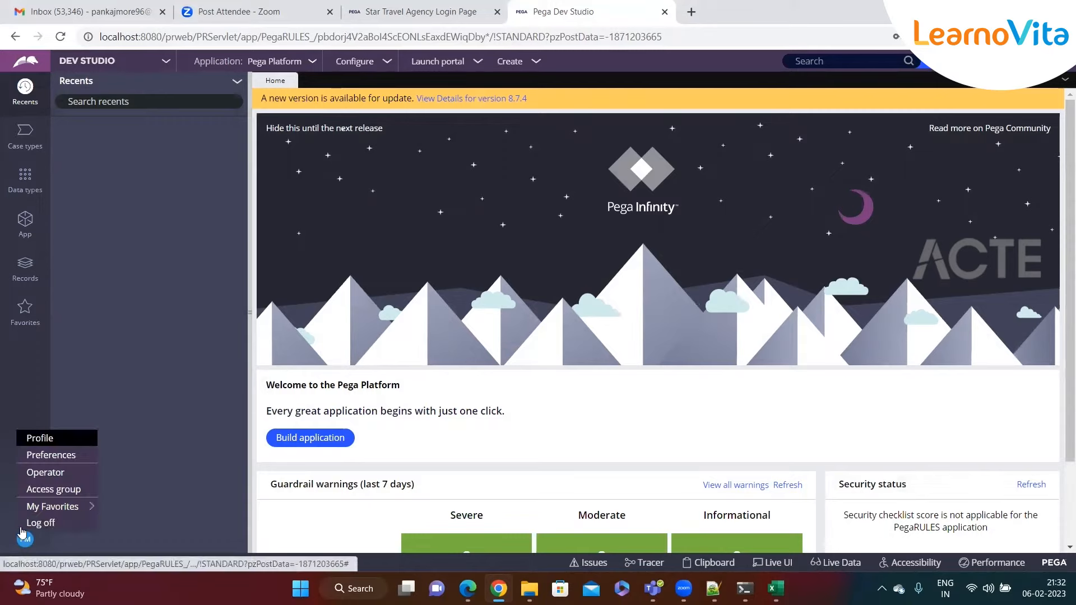
click(6, 355)
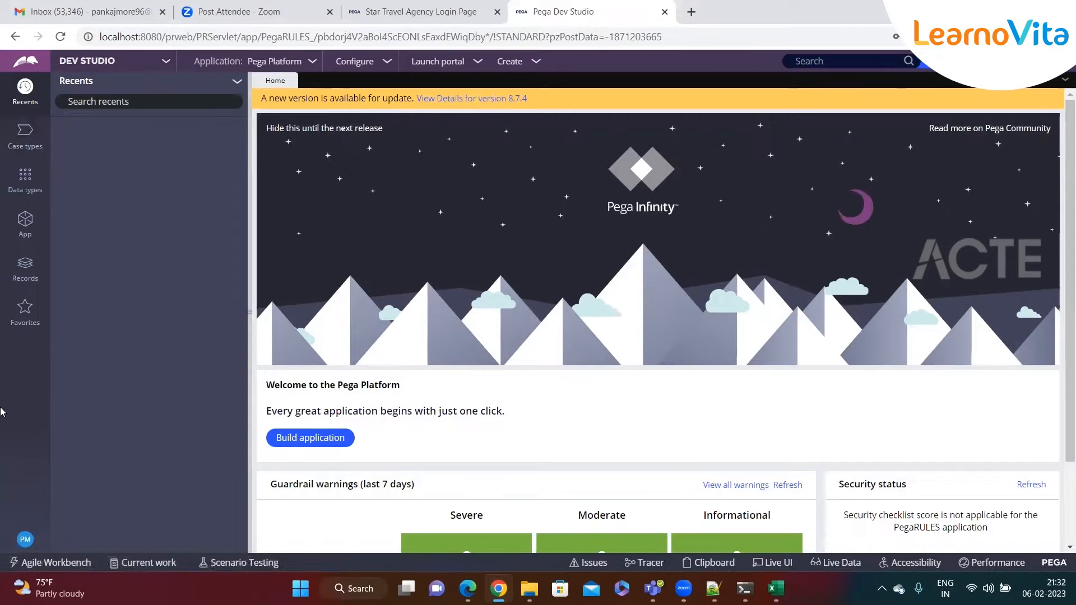
click(25, 539)
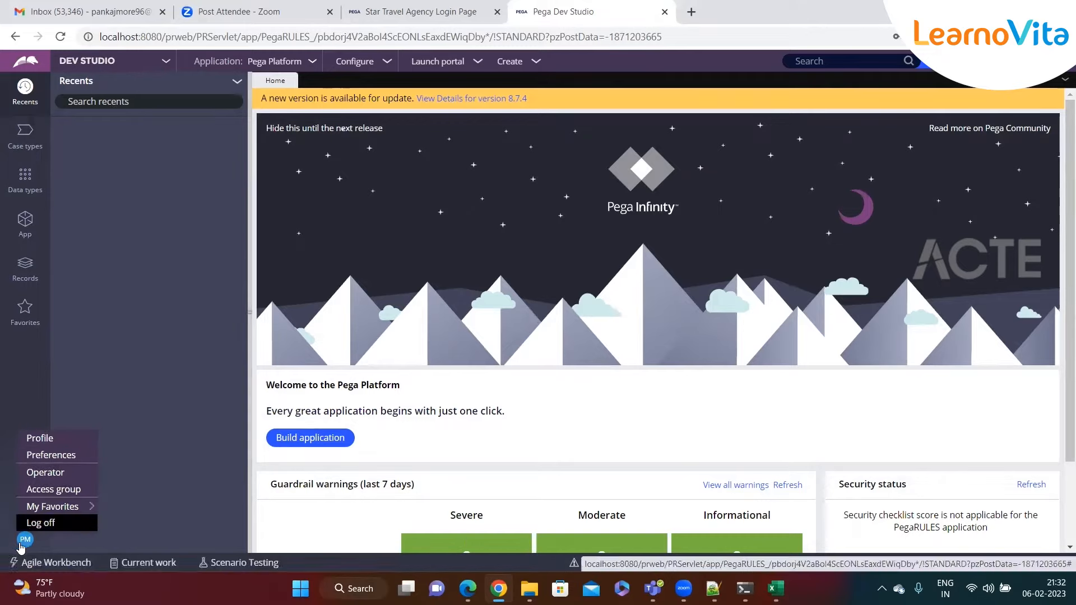
mouse_move(24, 500)
click(26, 474)
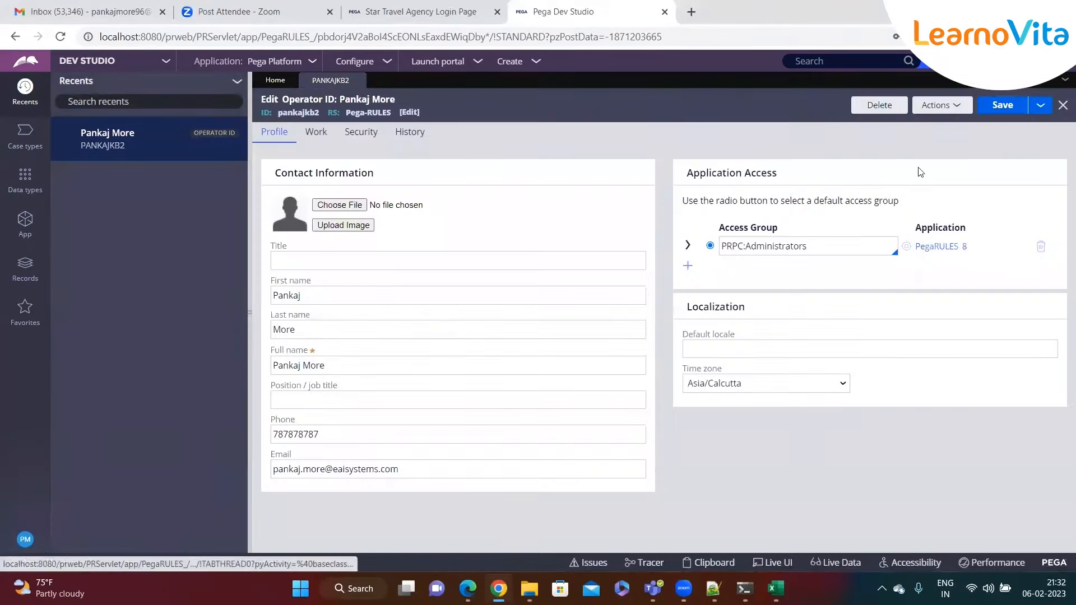
- Save the operator record as a copy, reviewing short description and Operator ID, then create and open it
click(1039, 112)
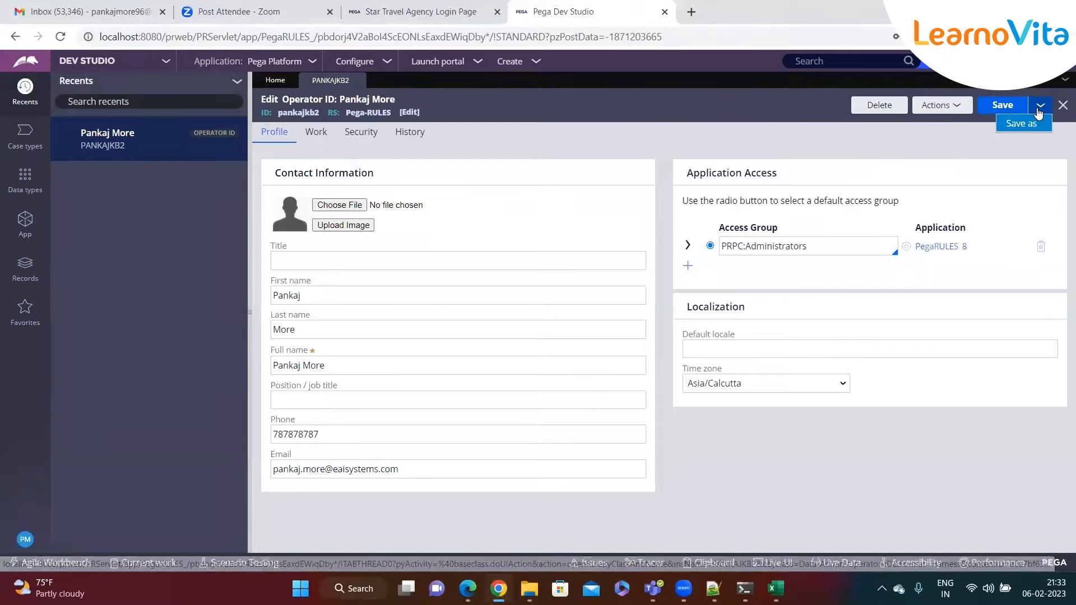
click(1030, 126)
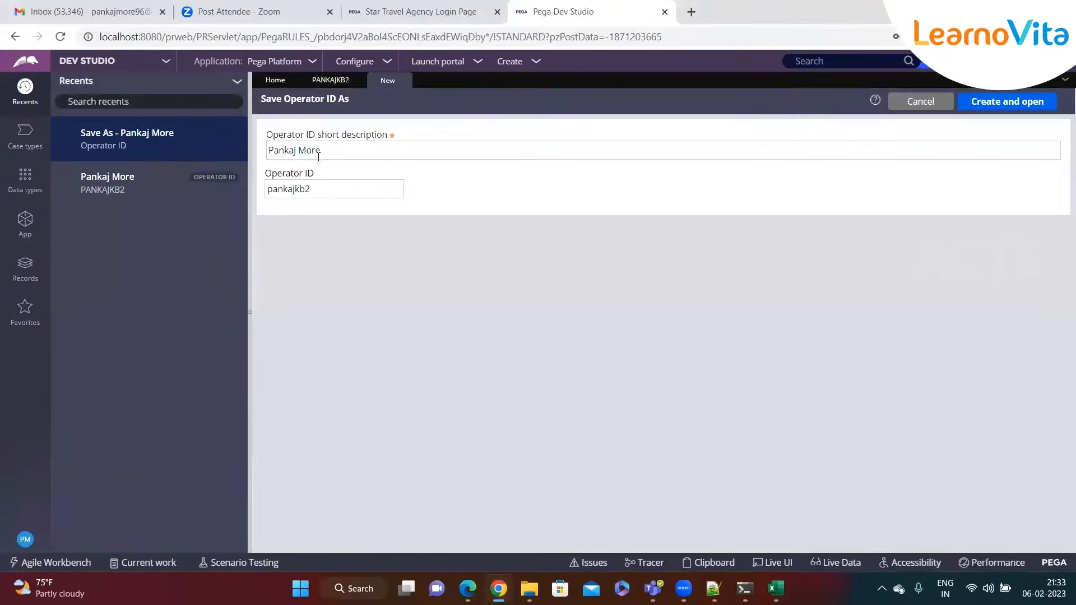
click(330, 151)
triple_click(341, 149)
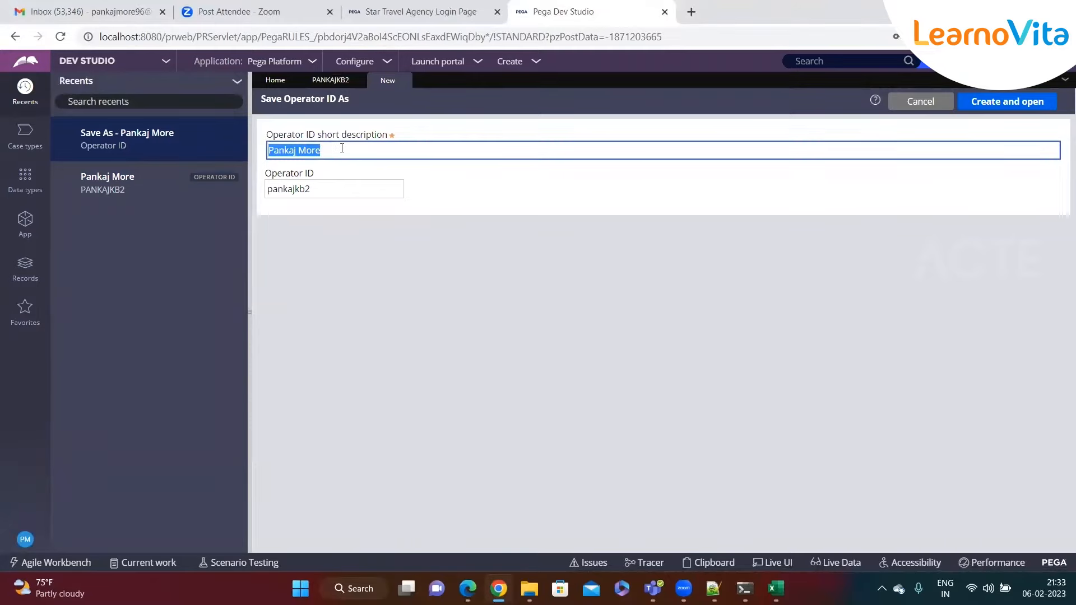
double_click(323, 187)
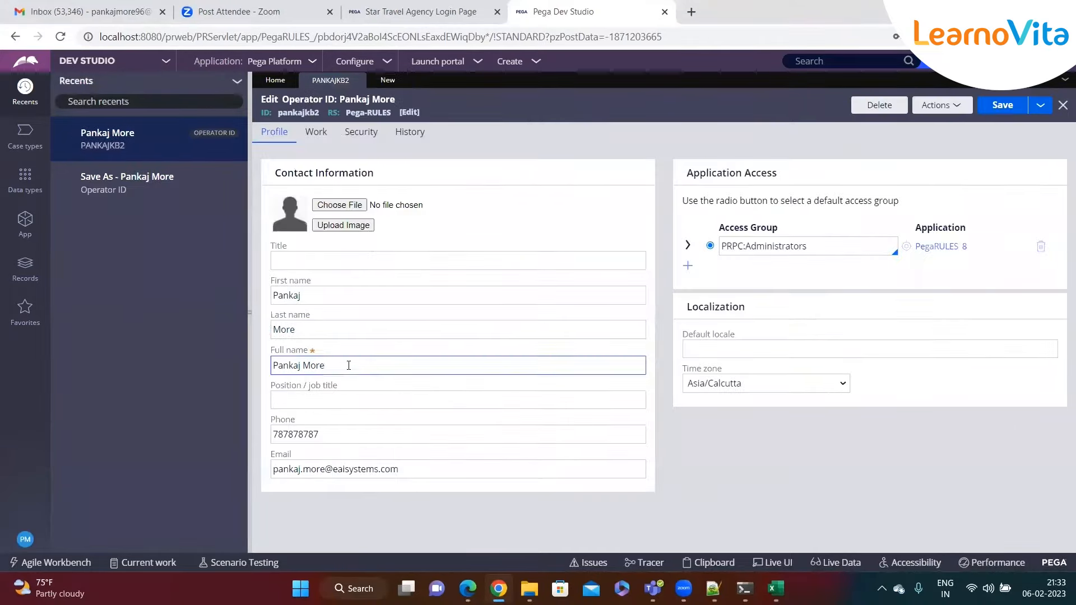
click(348, 365)
- Review the copy's name fields, then its Security and Work tabs (STA / Div / Unit, TechTeam)
click(338, 330)
click(360, 296)
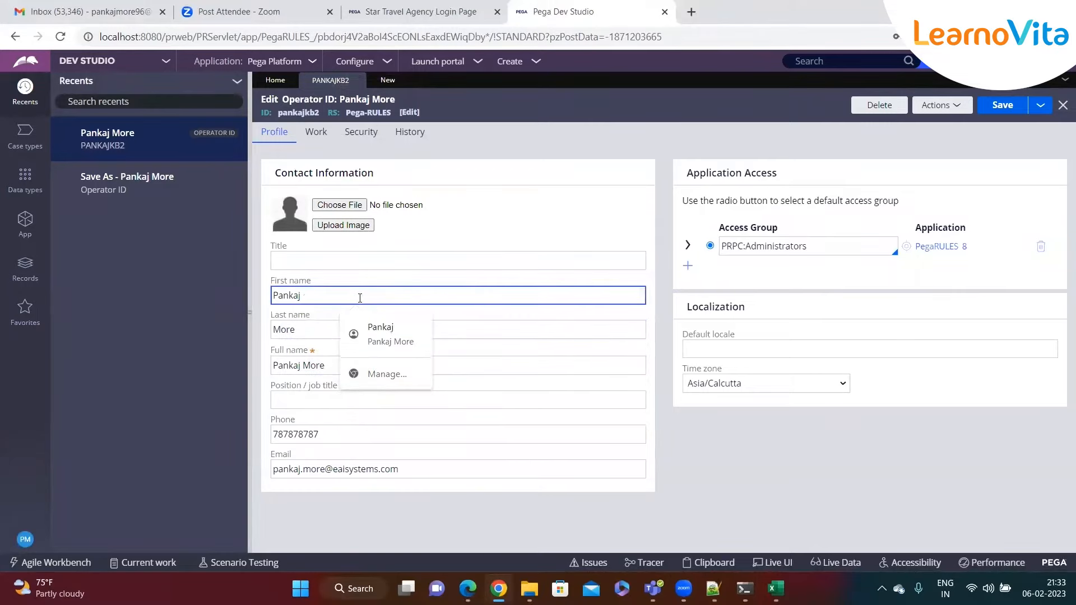
click(362, 135)
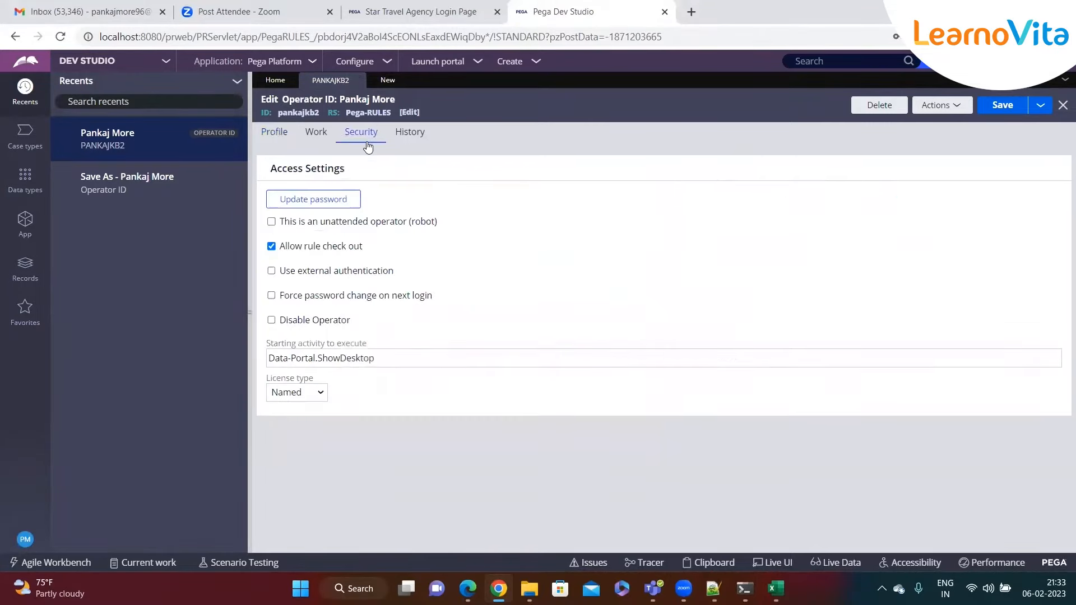
click(318, 135)
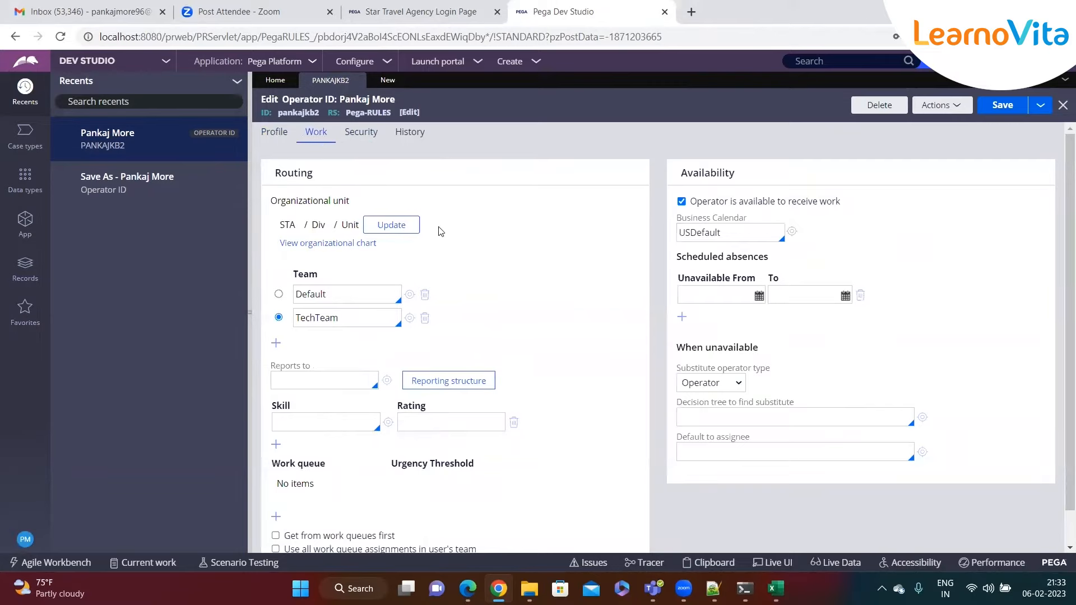
click(391, 225)
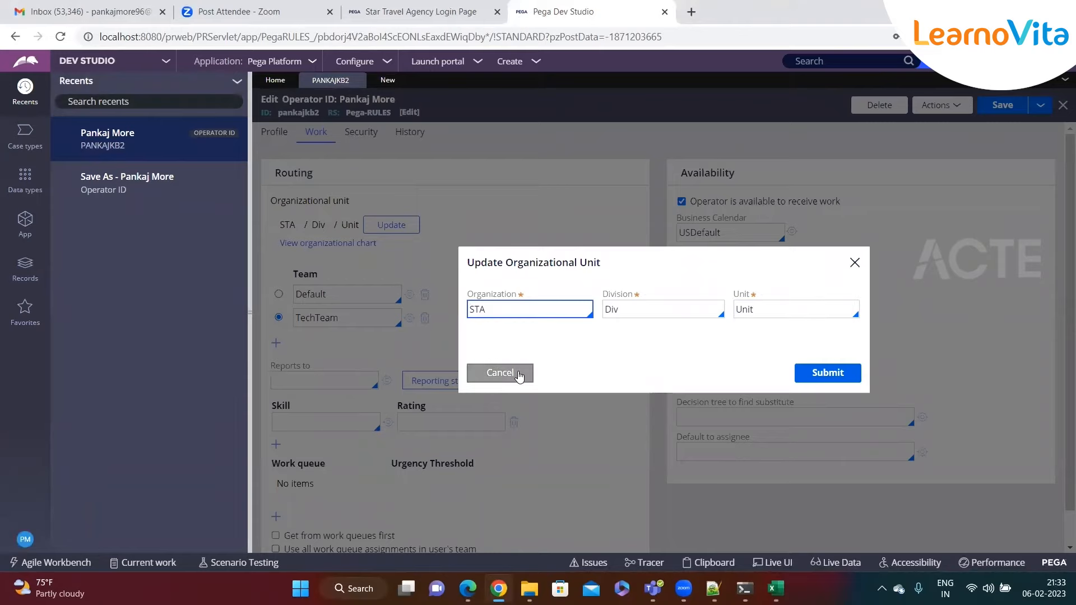
click(499, 373)
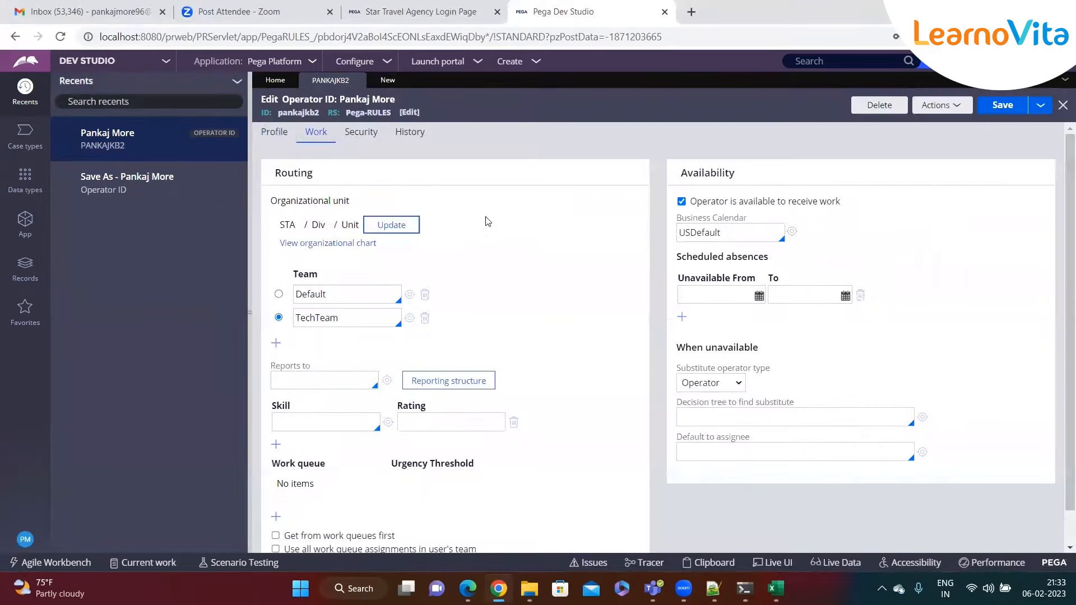
- Return to Notepad++ and add a new line below the BPM - Business Process Managment line
click(713, 588)
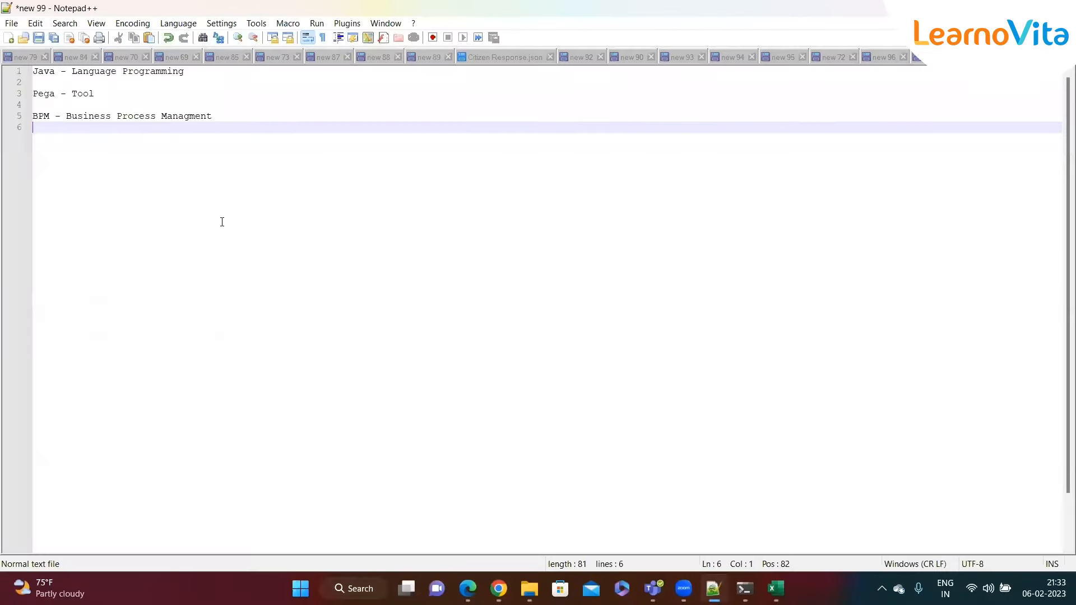
click(220, 121)
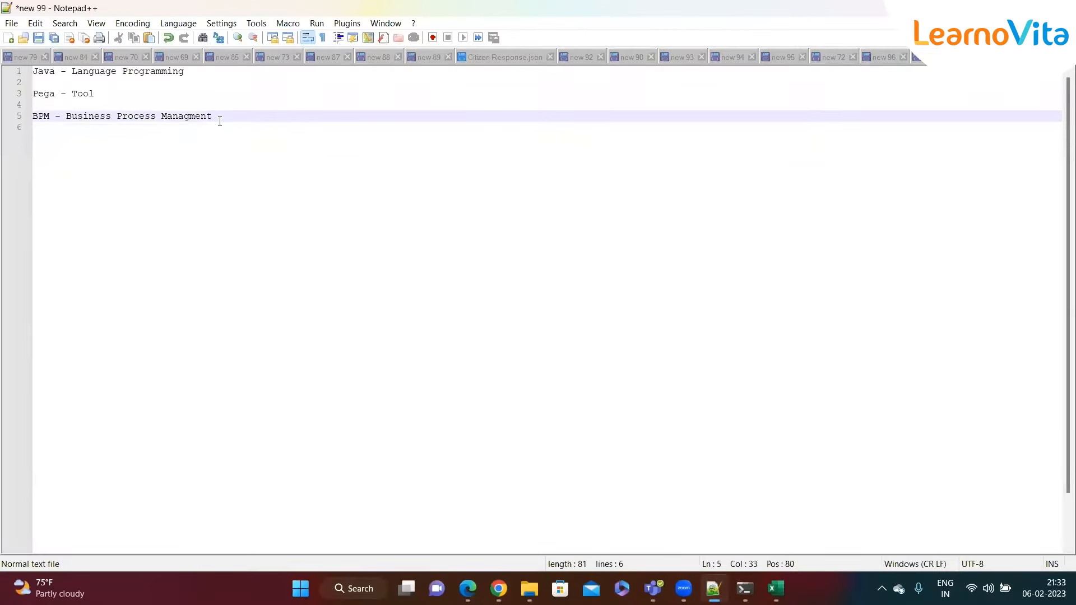
key(Return)
key(Return)
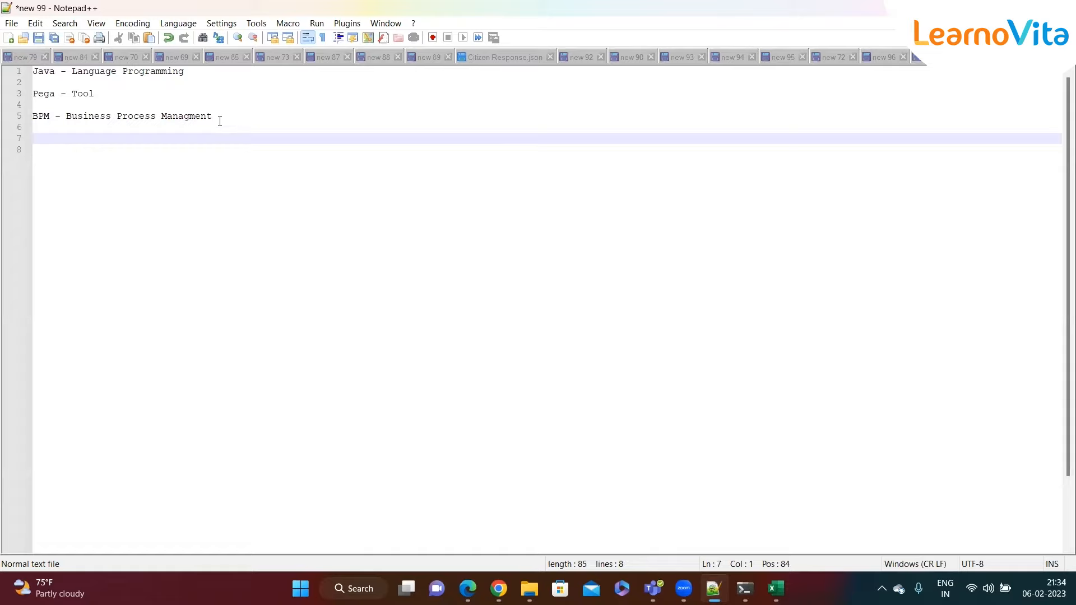
- Write the Loan Application bullets: customer applies, Bank Rep rejects/approves, email notification to customer
text(Loan Applicatio)
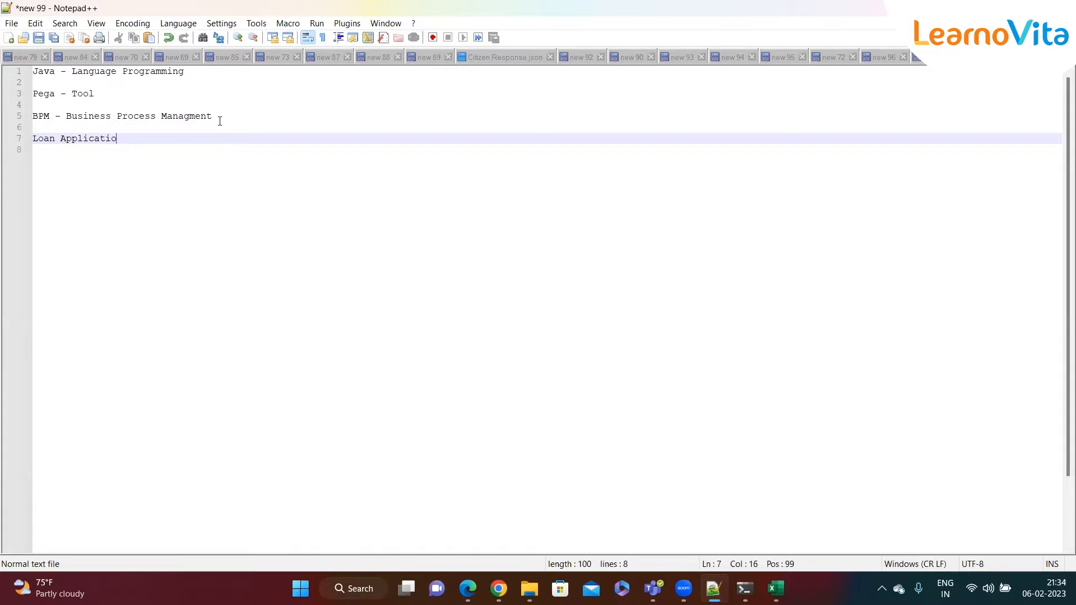
text(n)
key(Return)
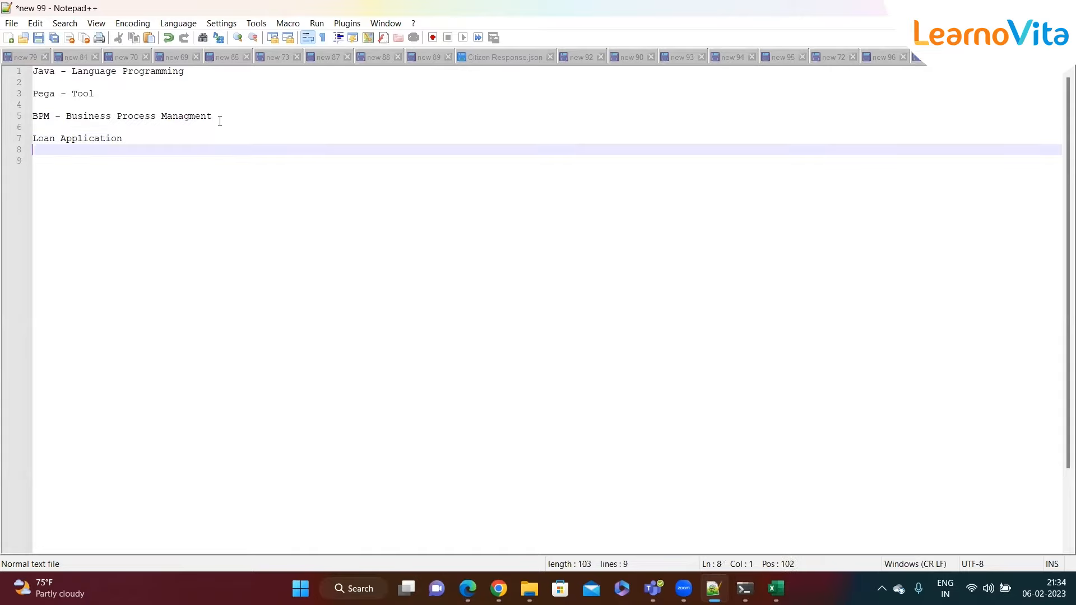
text(- Customer will log)
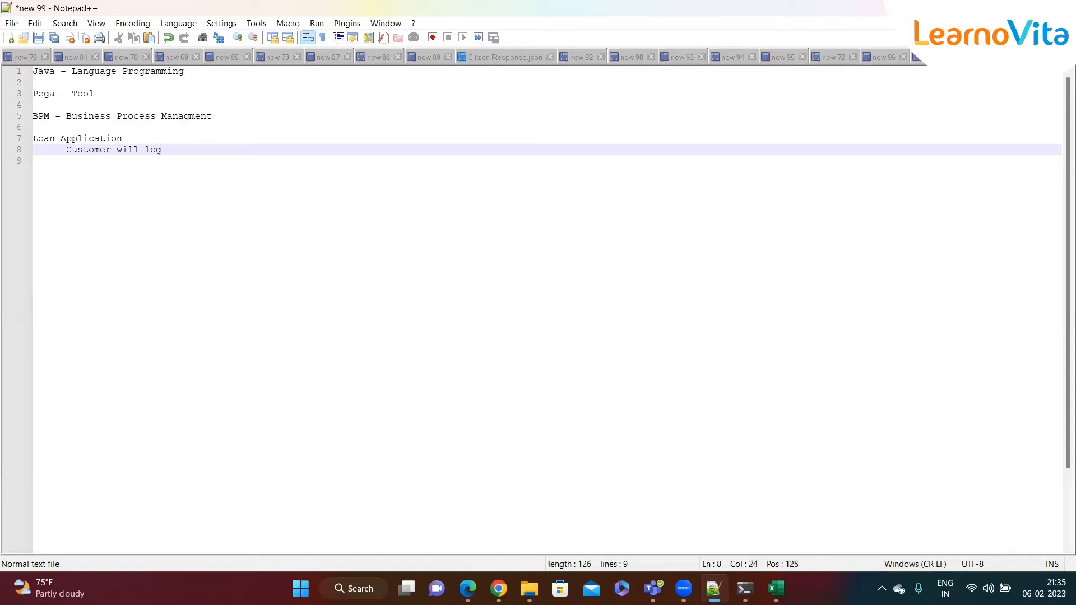
text(in and apply for loan)
key(Return)
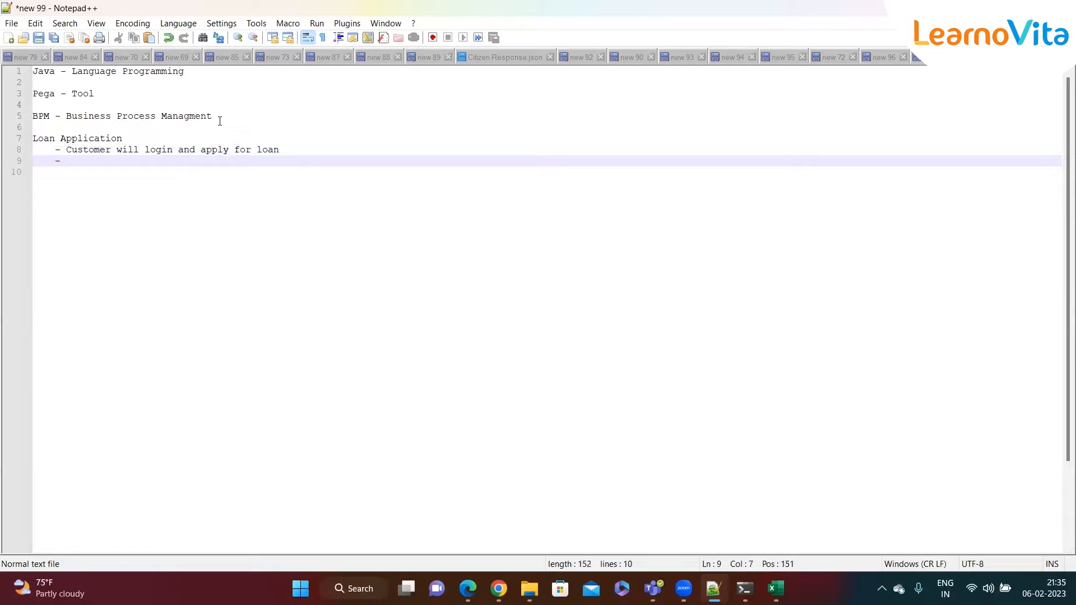
text(Bank Rep will )
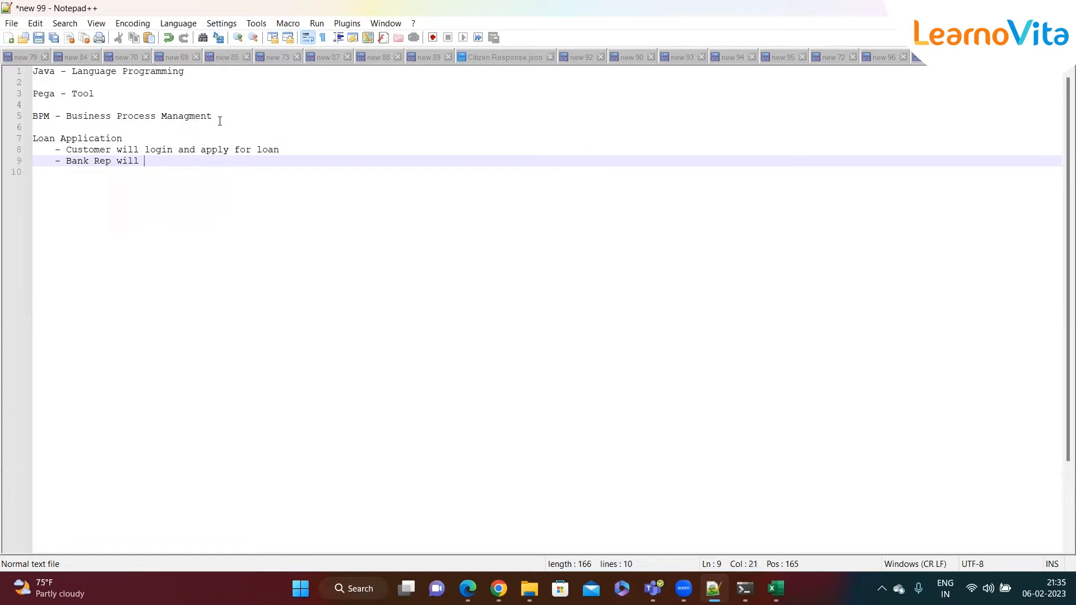
text(look over the applcia)
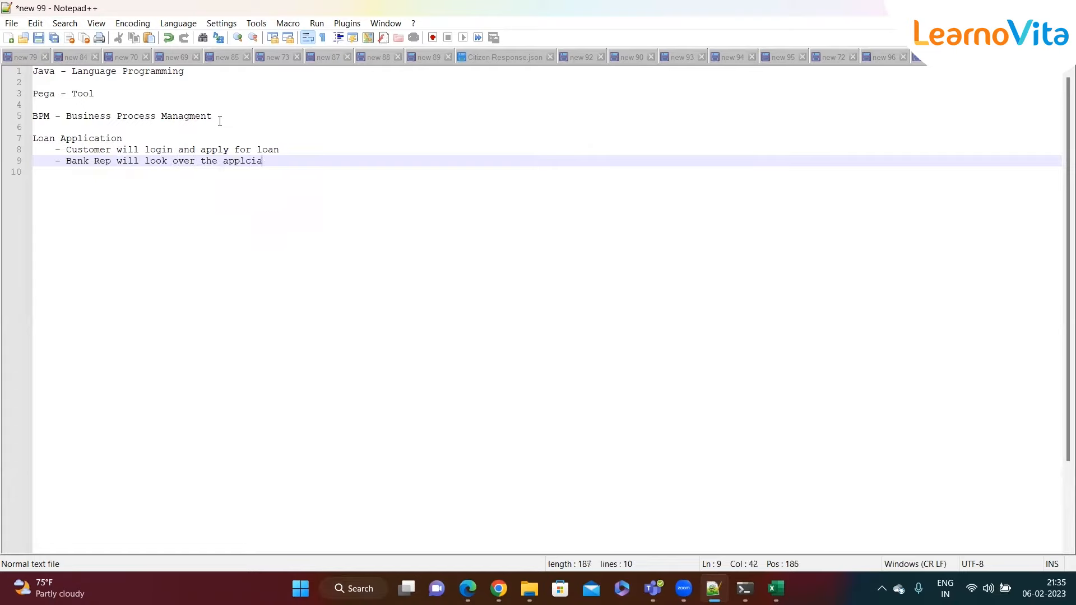
text(tion - Reject / Approve)
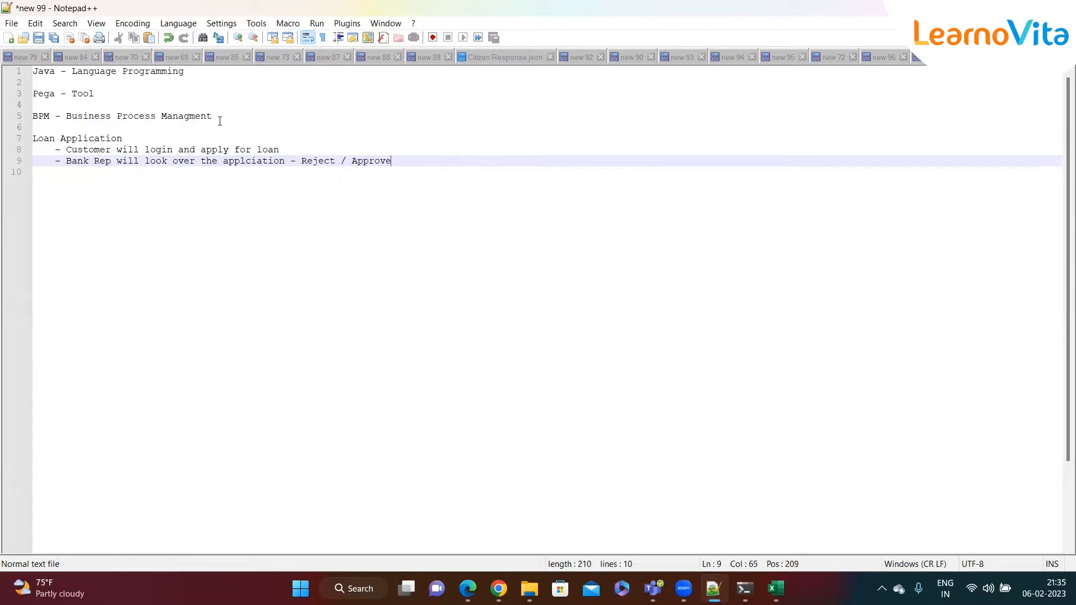
key(Return)
text(- )
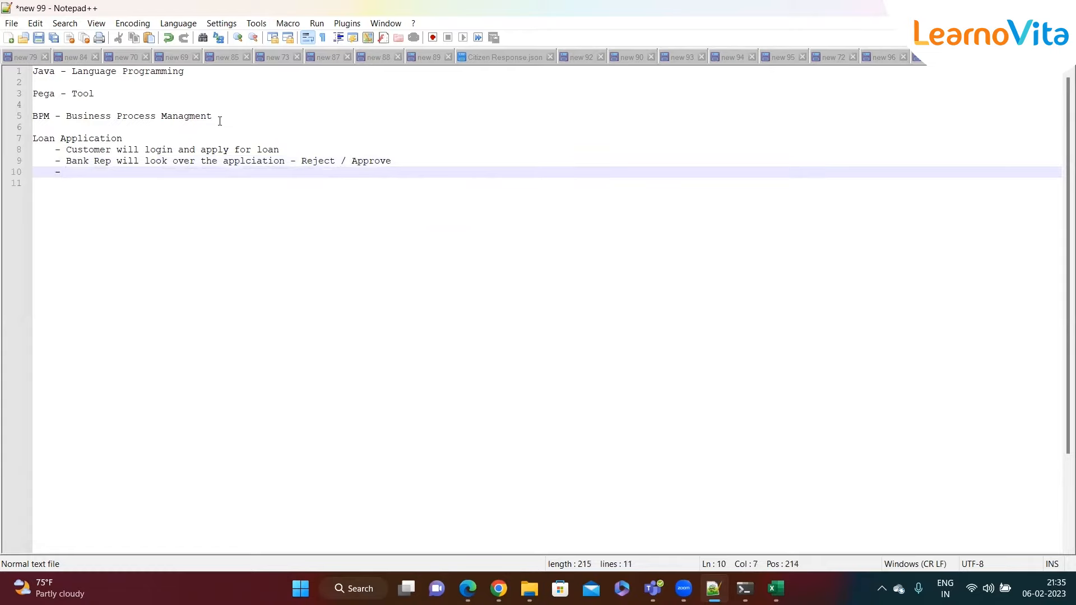
text(Email Notification )
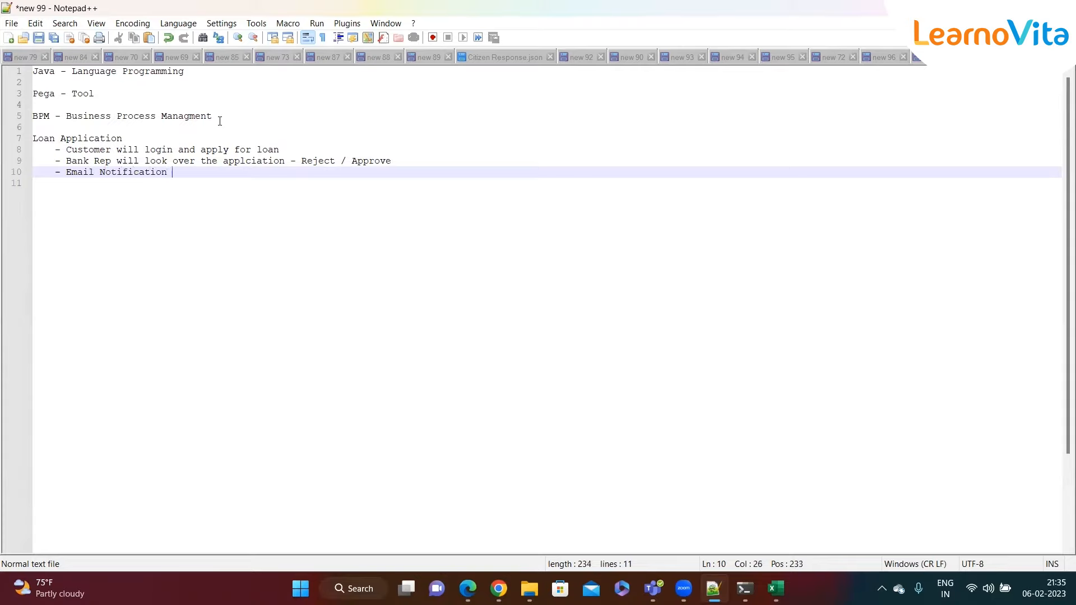
text(to the Csut)
click(293, 150)
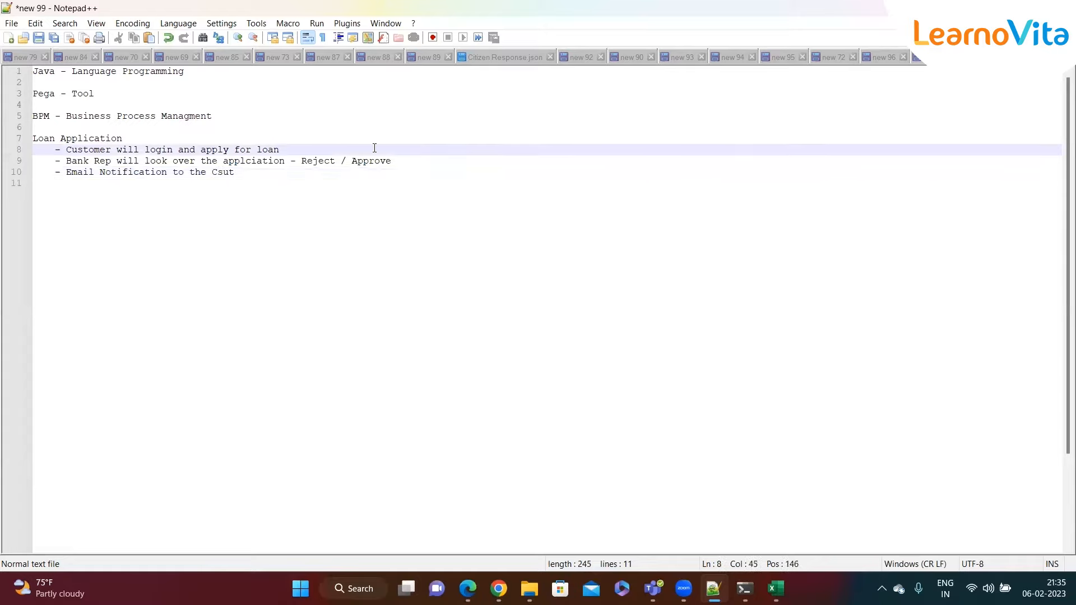
key(Return)
- List First Name, Last Name, Address, Phone and Email under the customer bullet
text(- First Name)
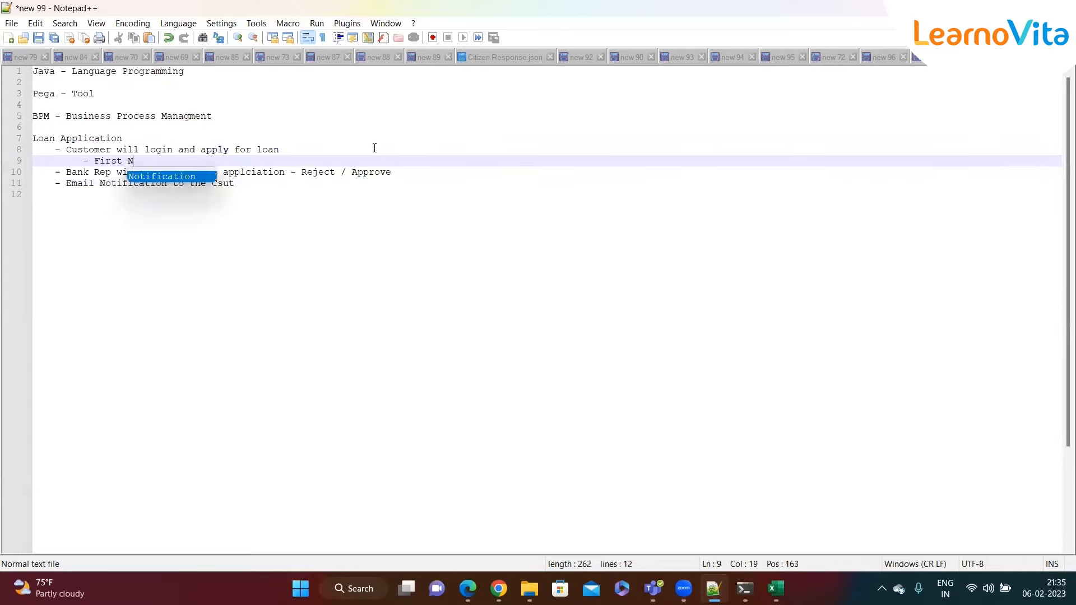
key(Return)
text(- Last Name)
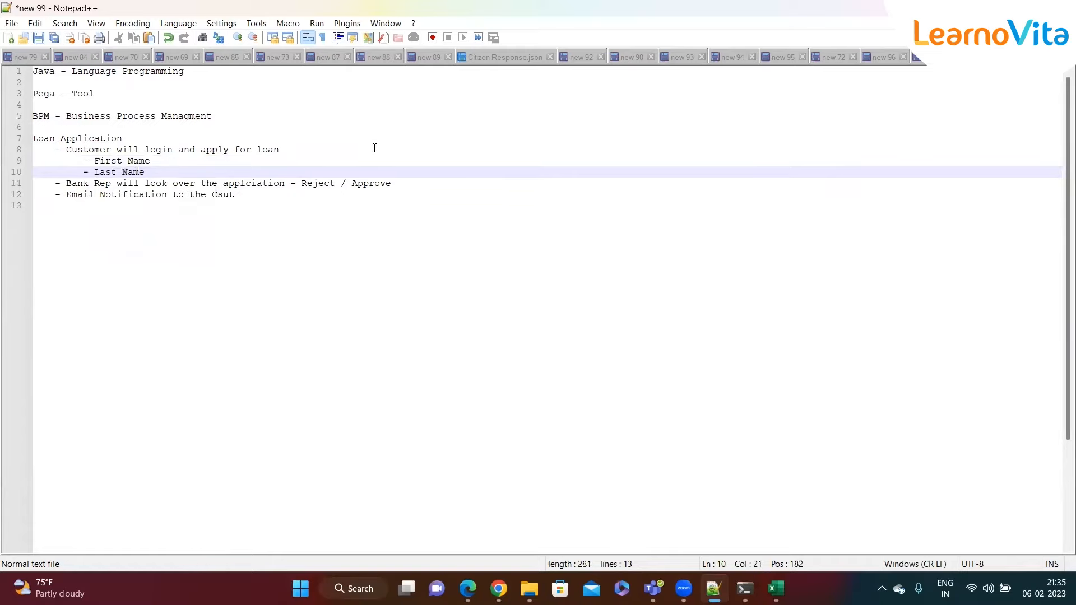
key(Return)
text(- Addres)
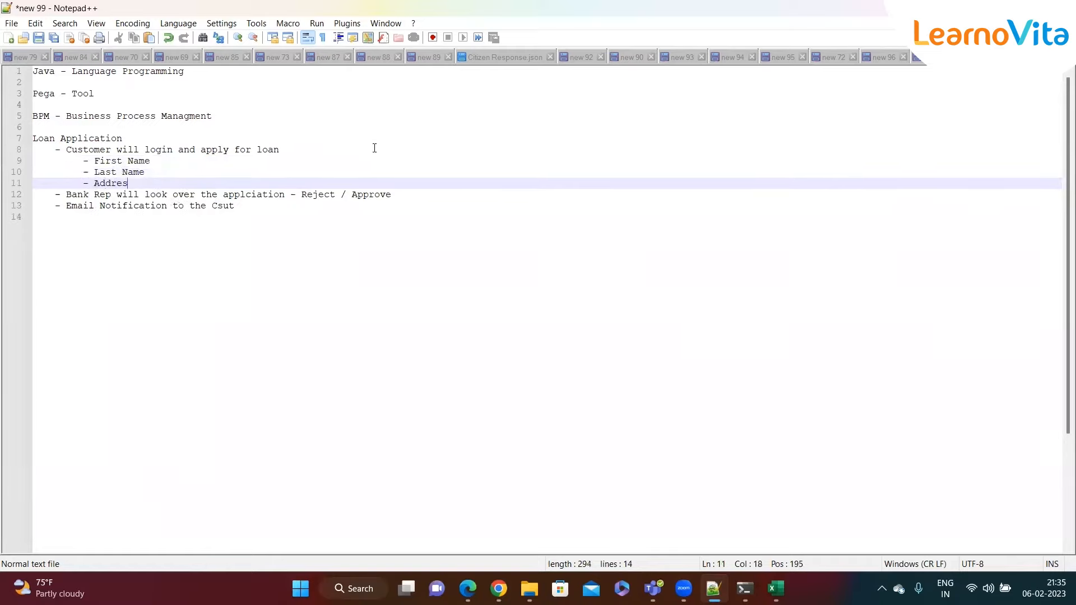
text(s)
key(Return)
text(- Phone)
key(Return)
text(- Email)
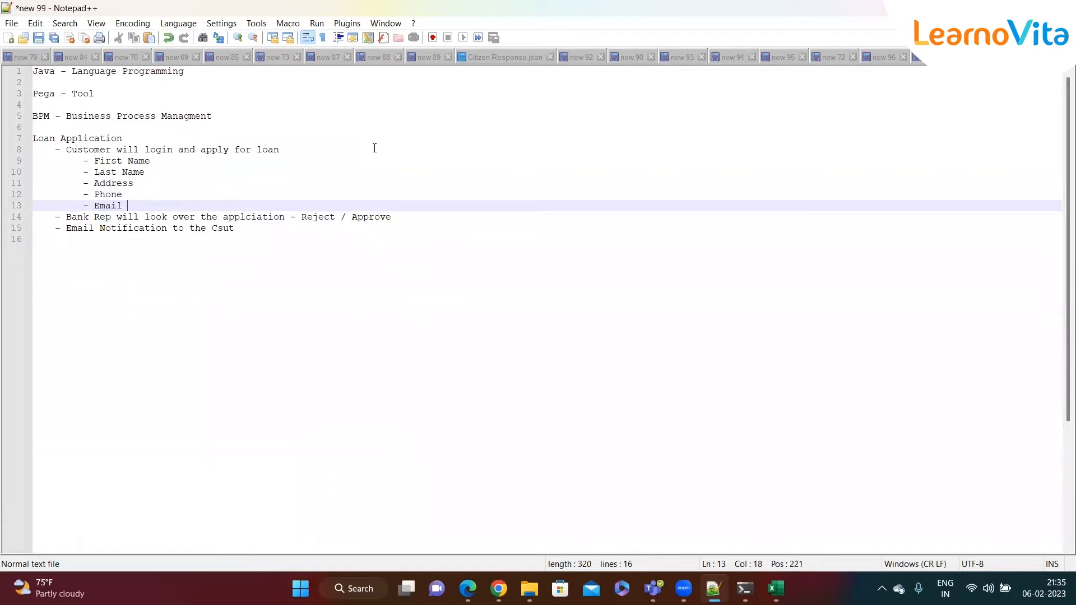
- Add a sub-item line under the bank rep bullet, review the outline, and return to Pega
click(412, 221)
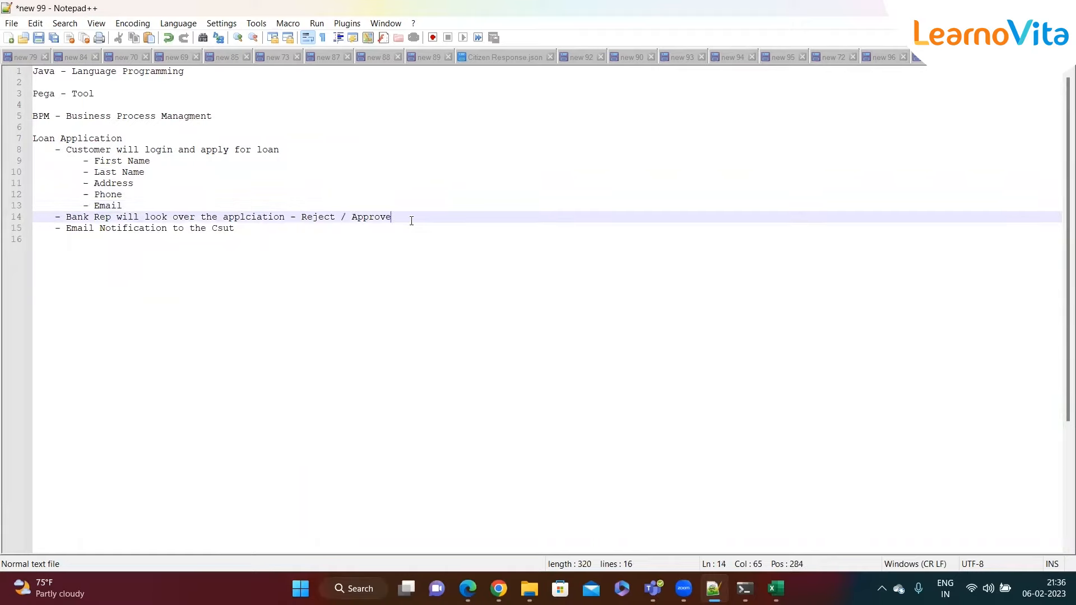
key(Return)
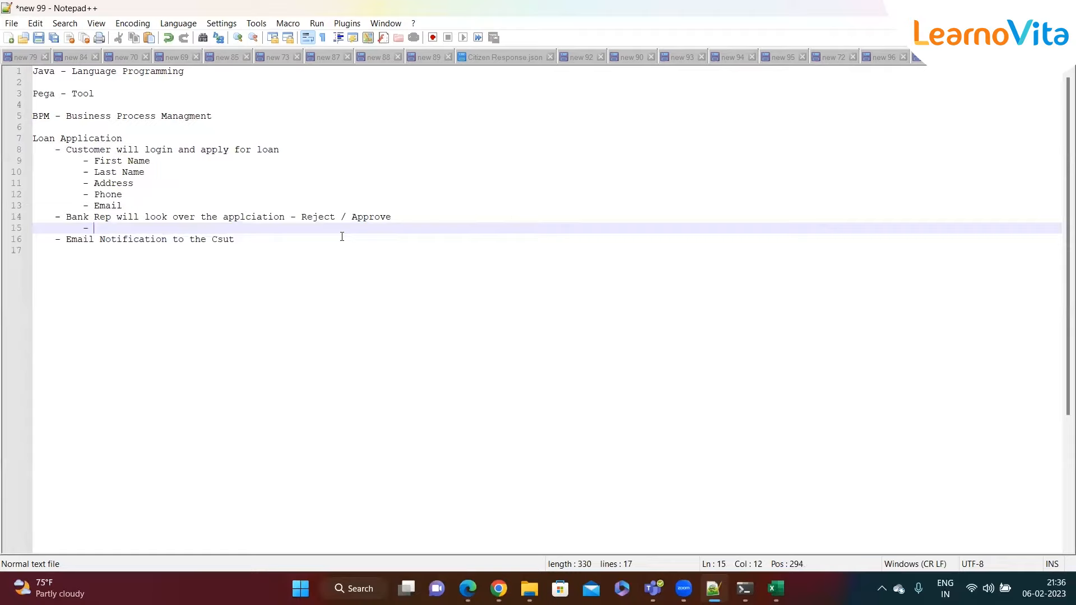
click(251, 240)
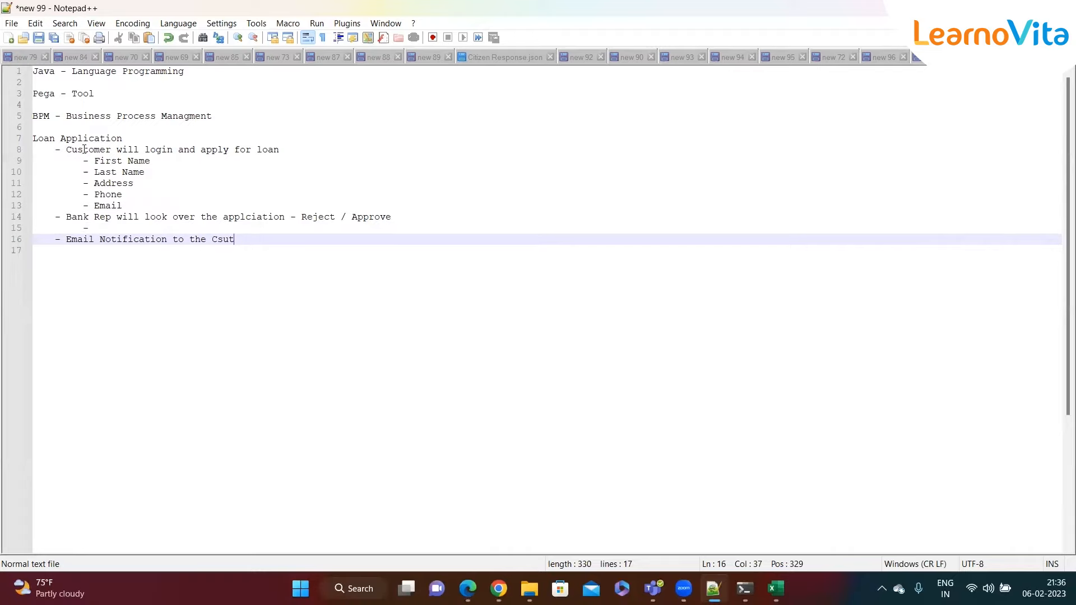
click(163, 192)
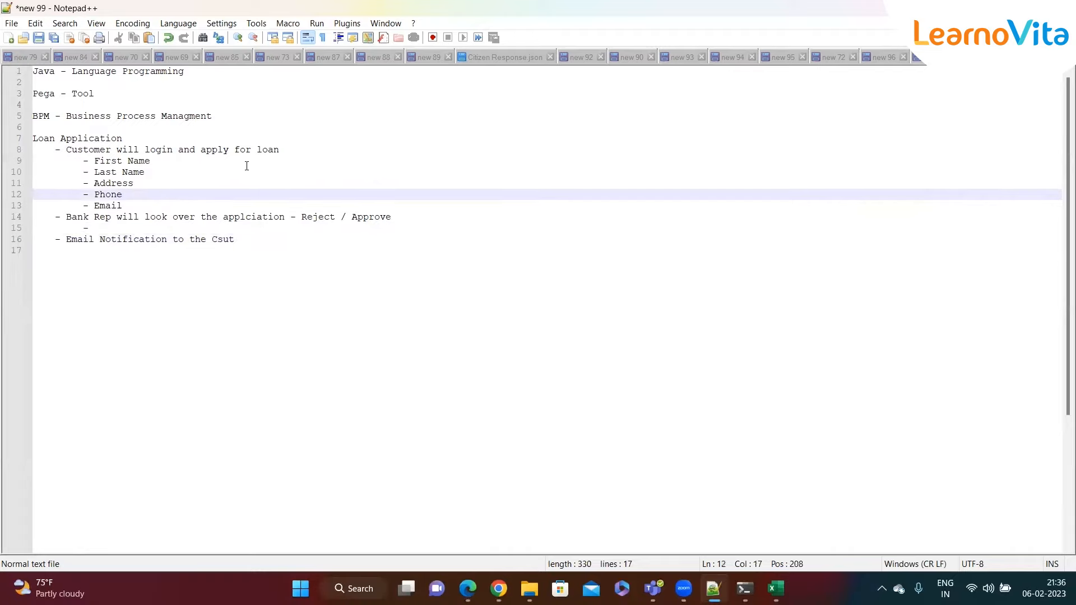
click(397, 278)
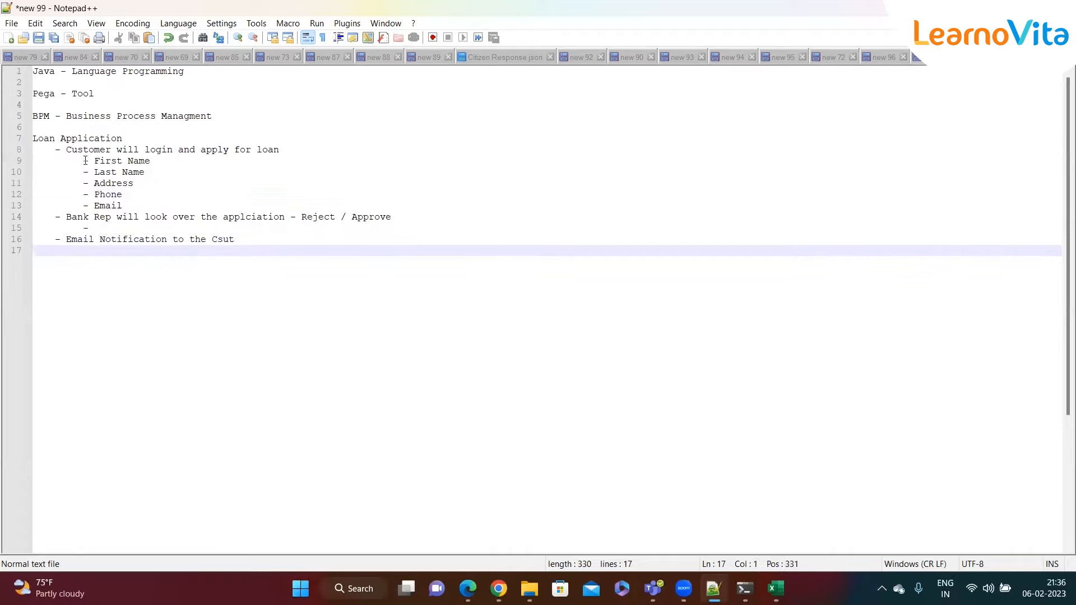
drag(56, 152, 236, 240)
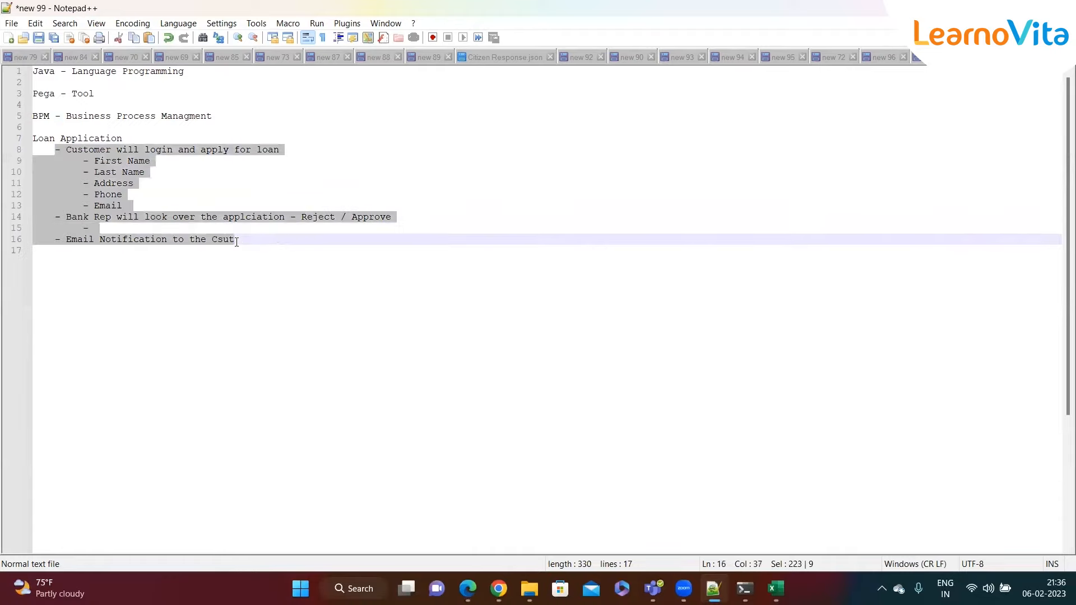
click(133, 135)
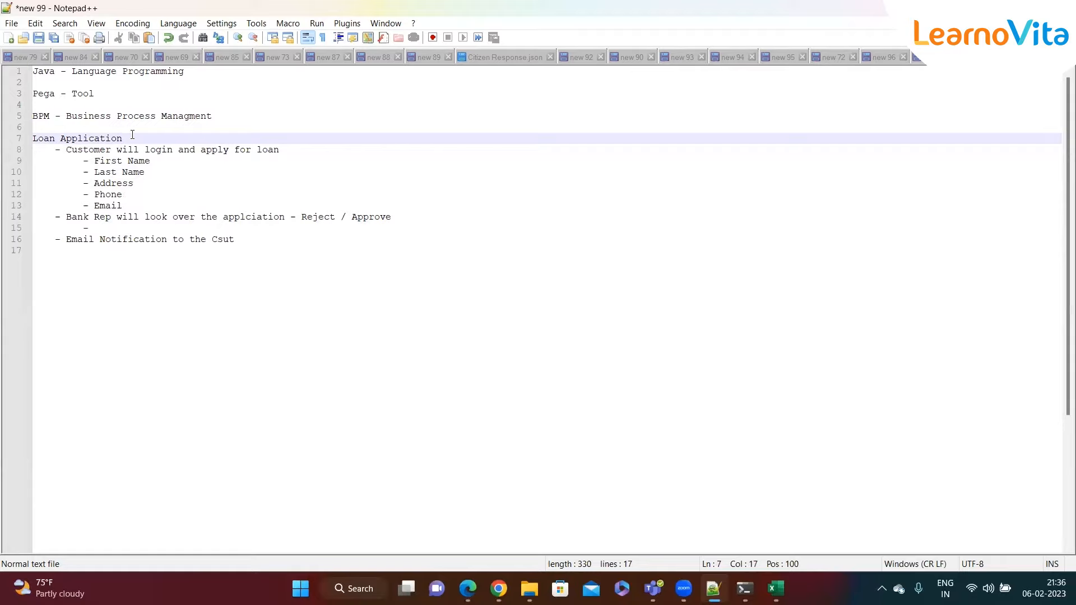
key(shift+Left)
key(shift+Left)
key(shift+Left)
key(shift+Left)
key(shift+Left)
key(shift+Left)
key(shift+Left)
key(shift+Left)
key(shift+Left)
key(shift+Left)
key(shift+Left)
key(shift+Left)
key(shift+Left)
key(shift+Left)
key(shift+Left)
key(shift+Left)
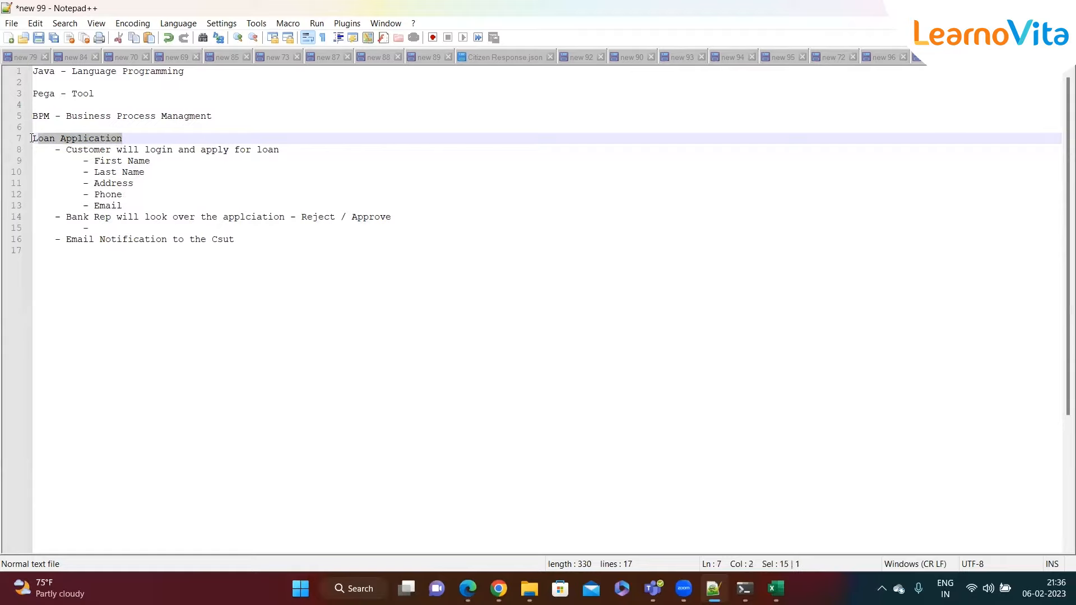
key(Up)
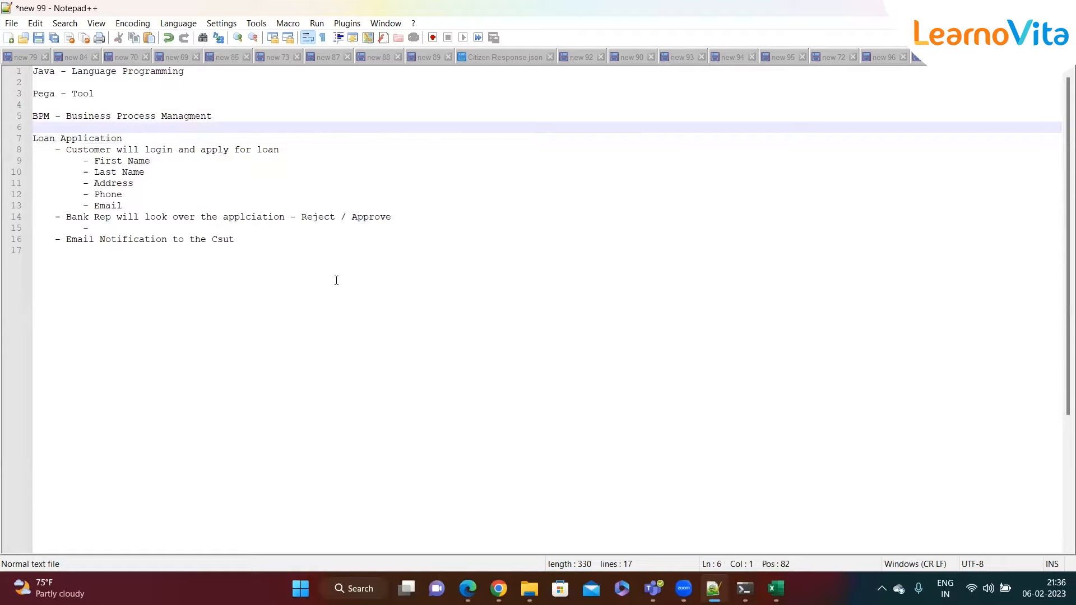
click(499, 586)
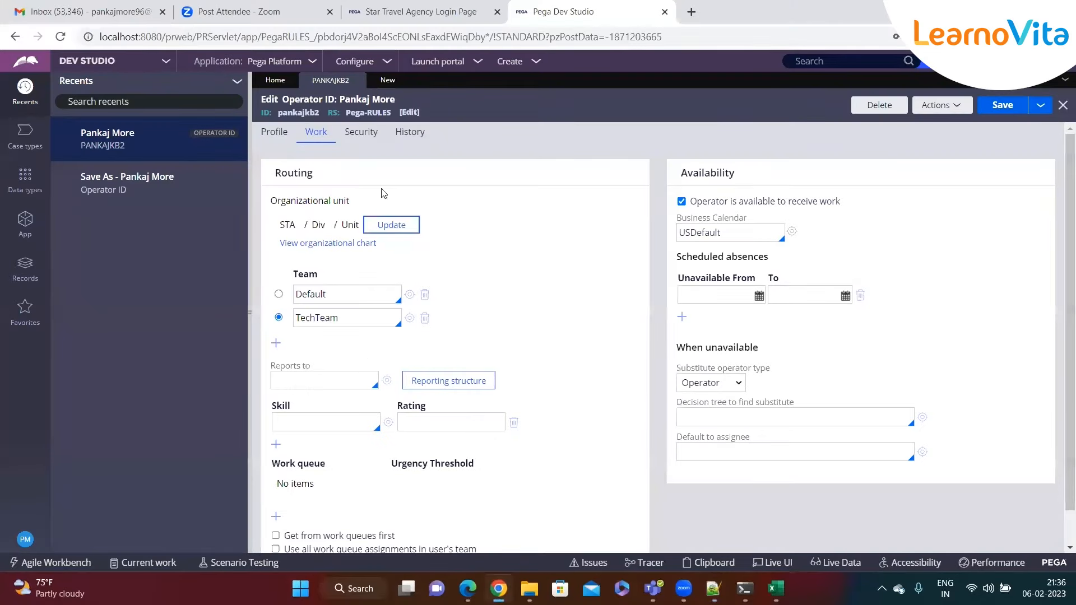
- Close the operator record tab and the unsaved operator copy tab
click(362, 81)
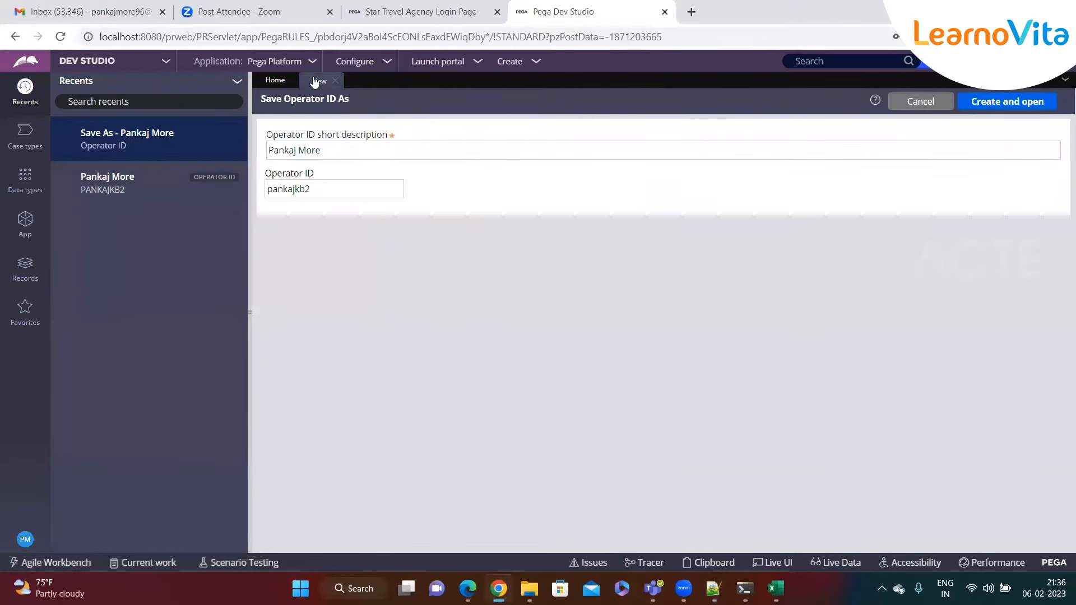
click(335, 80)
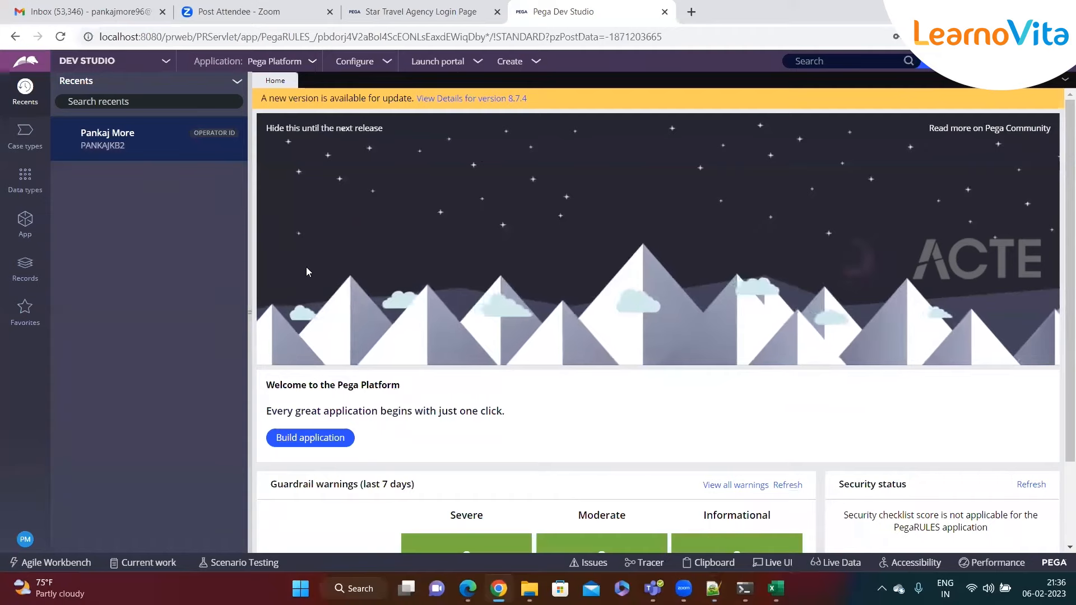
- Choose New Application from the Dev Studio Application menu to launch the new application wizard
click(313, 63)
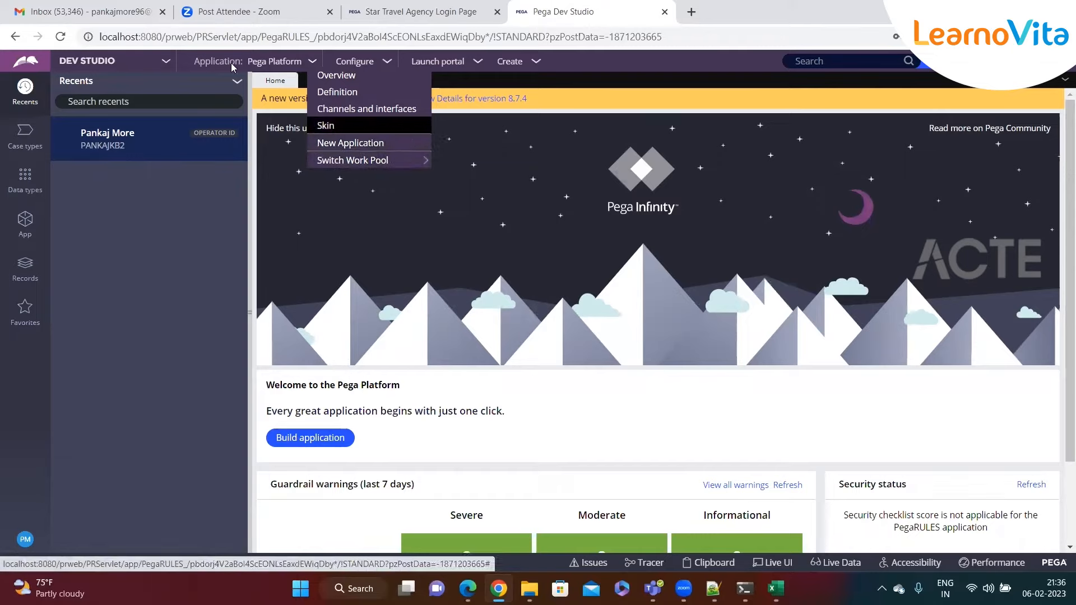
click(250, 65)
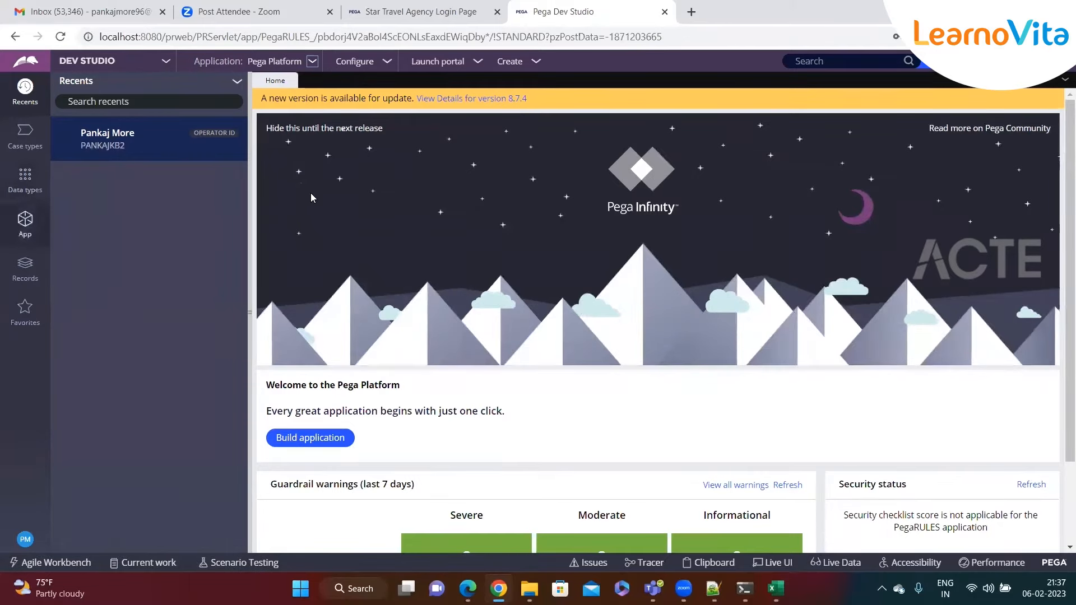
click(313, 63)
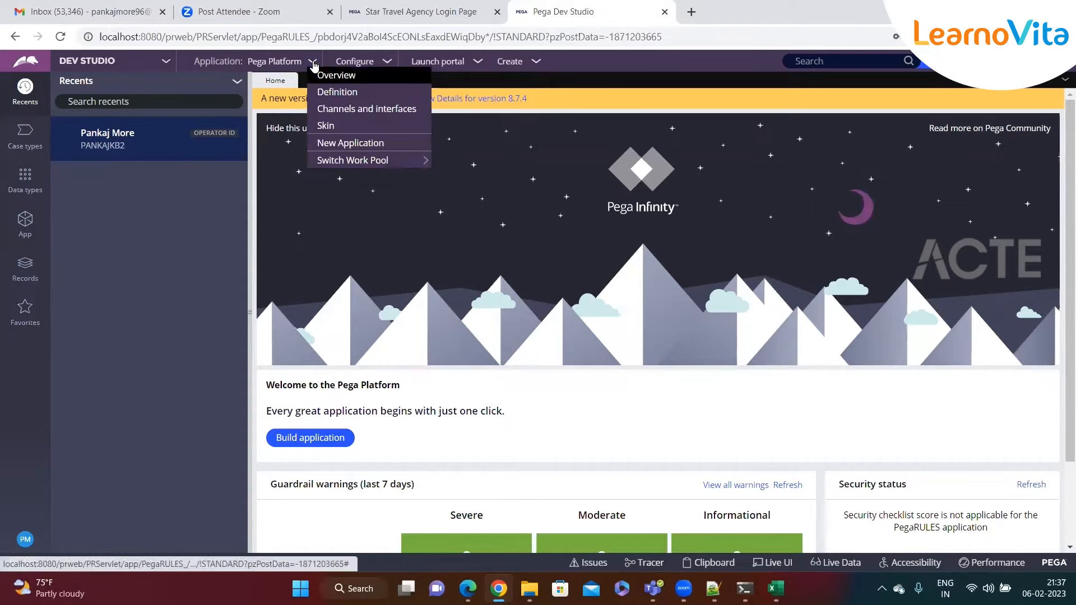
click(322, 144)
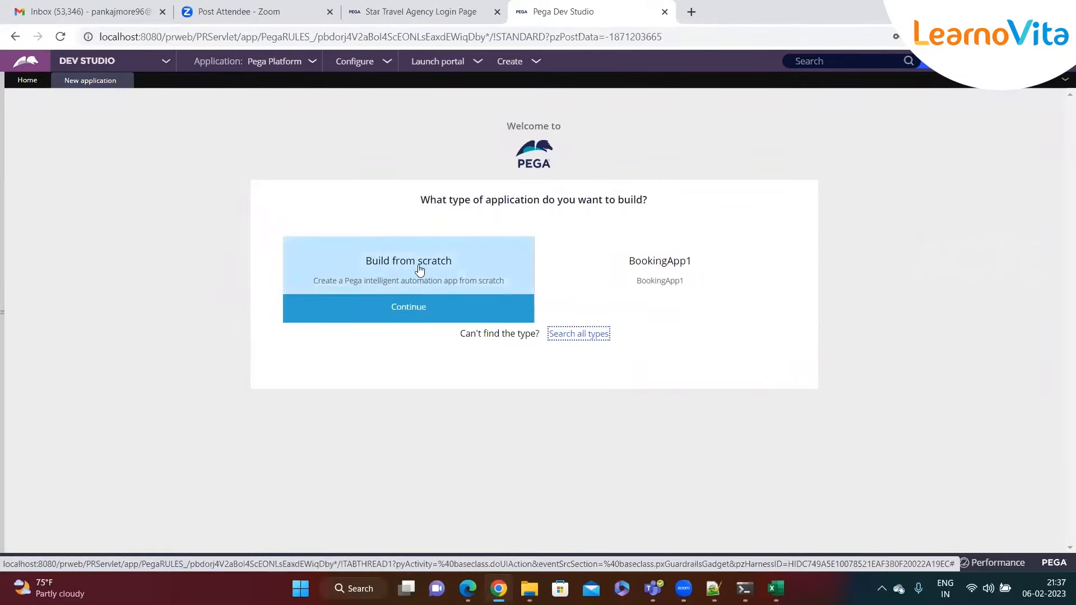
- Pick Build from scratch and select the Theme Cosmos experience
click(394, 311)
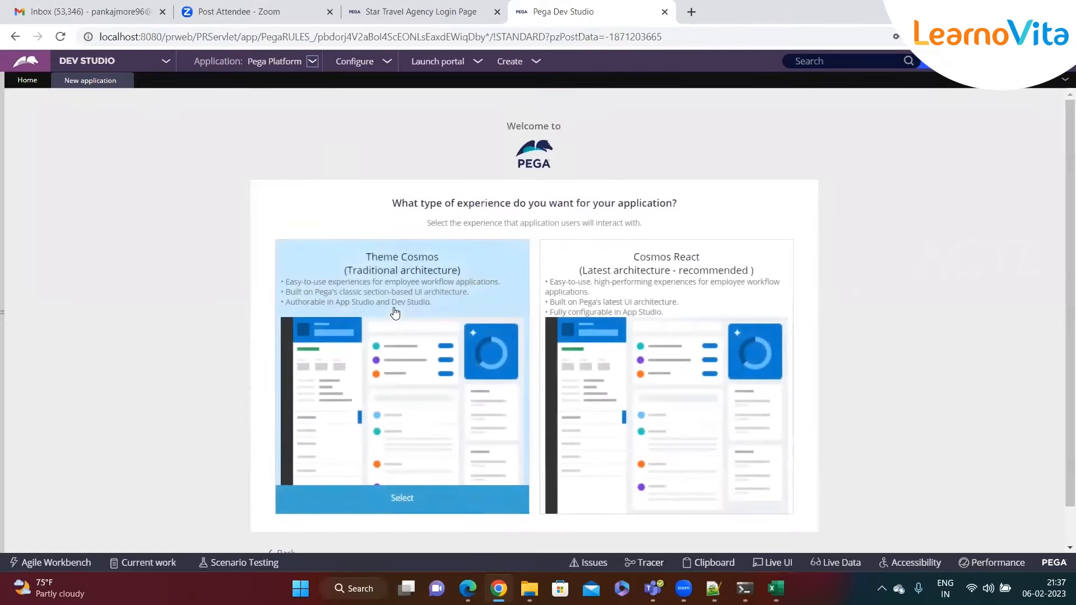
scroll(412, 304, down, 1)
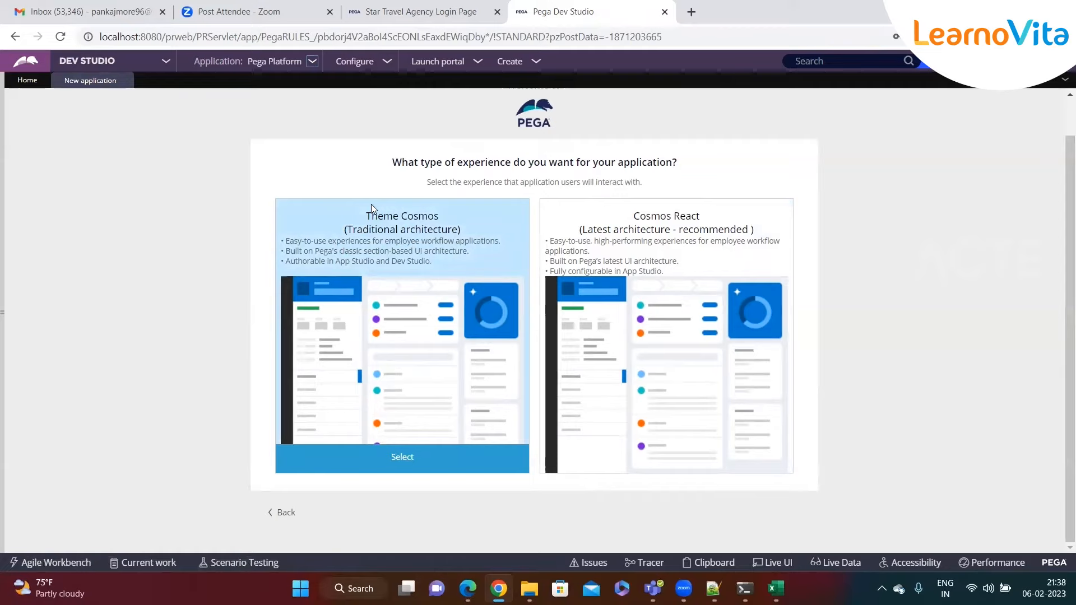
click(398, 463)
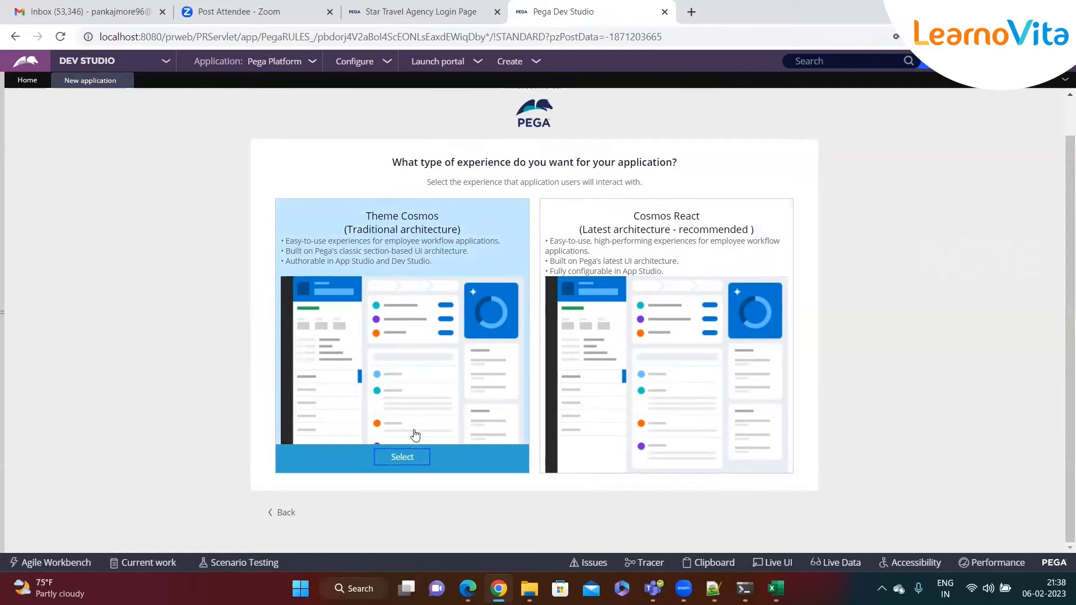
drag(477, 213, 615, 216)
- Enter 'Loan Application' as the application name, correcting the typo
click(443, 238)
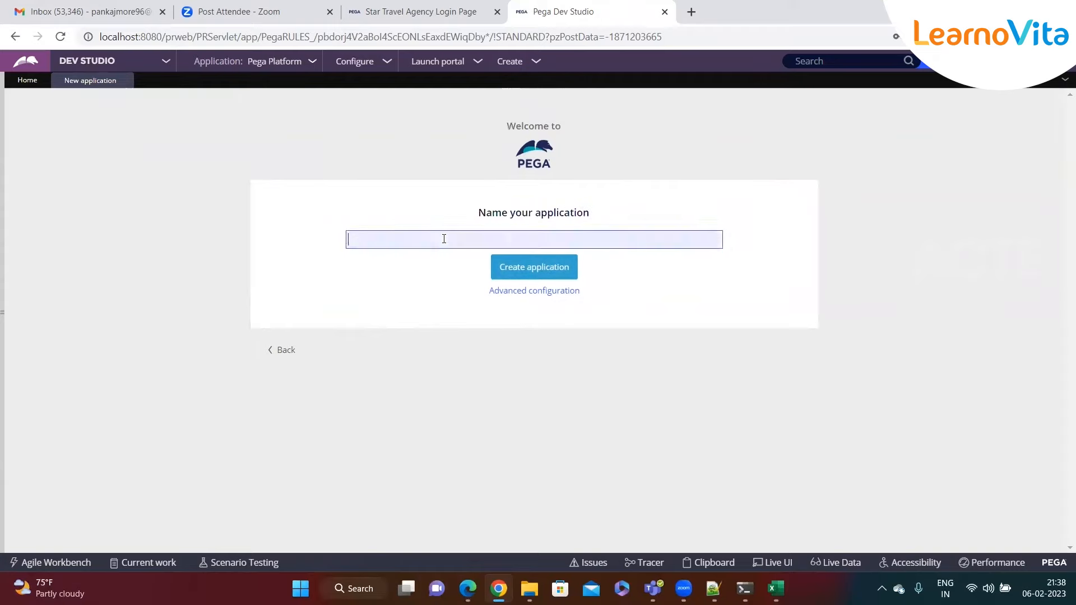
text(Loan Applca)
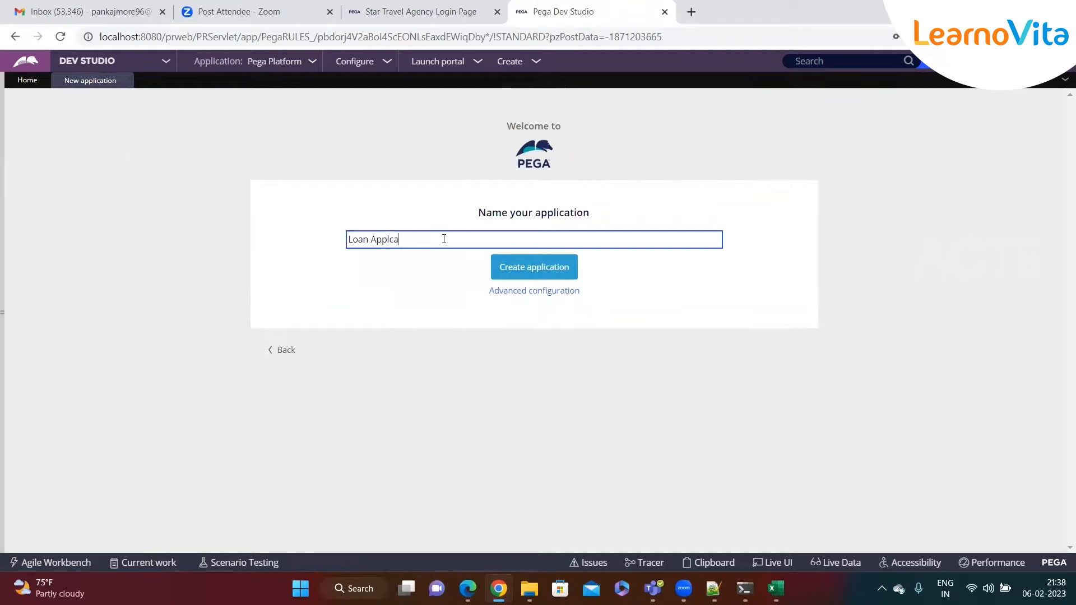
key(BackSpace)
text(ication)
click(410, 282)
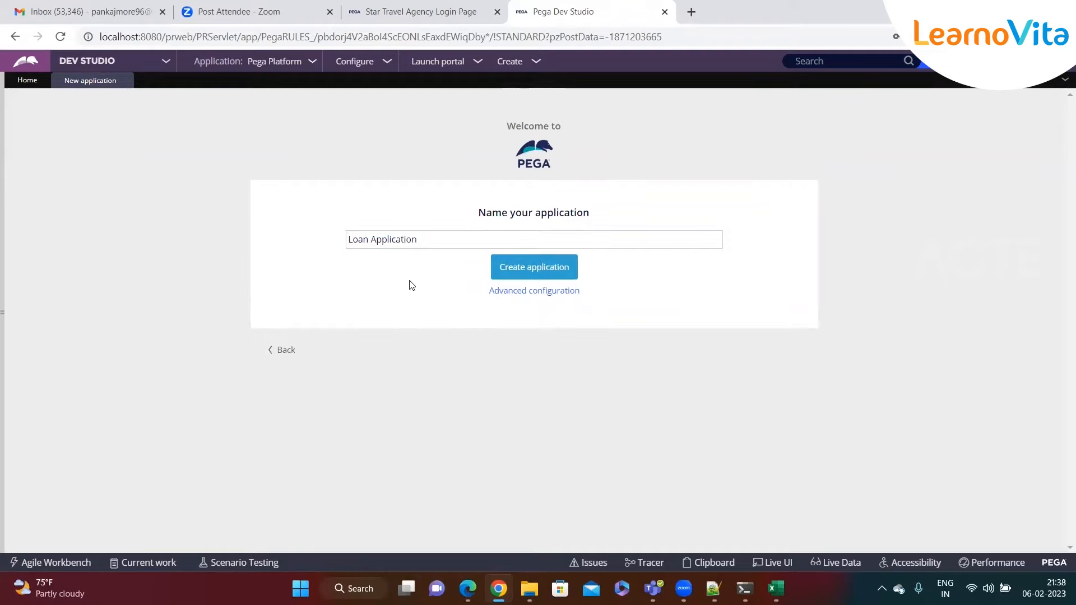
click(423, 239)
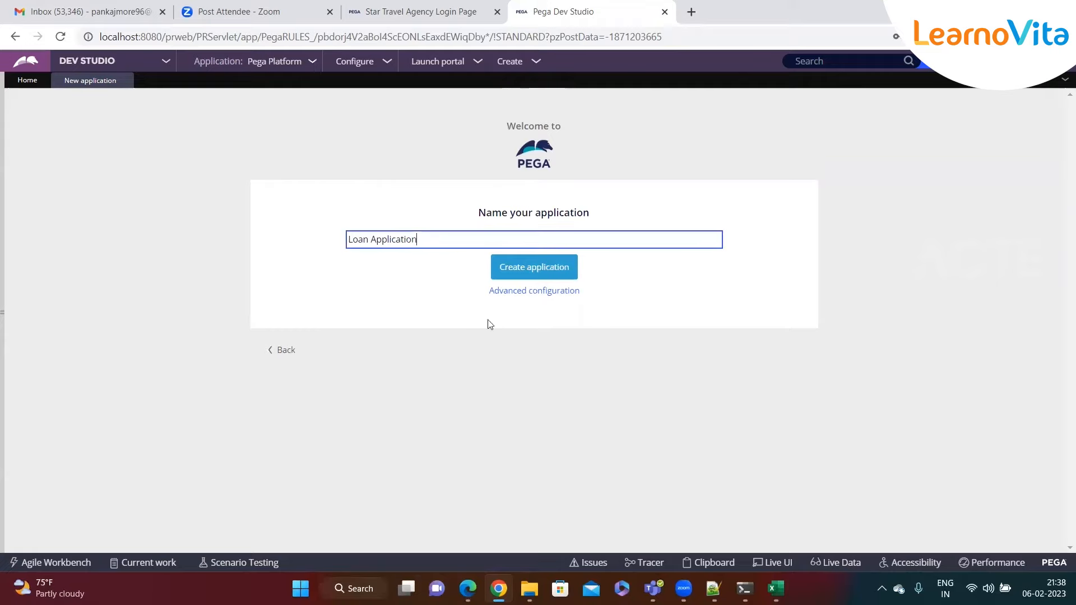
- Open Advanced configuration and review the default LoanAppl application id
click(542, 299)
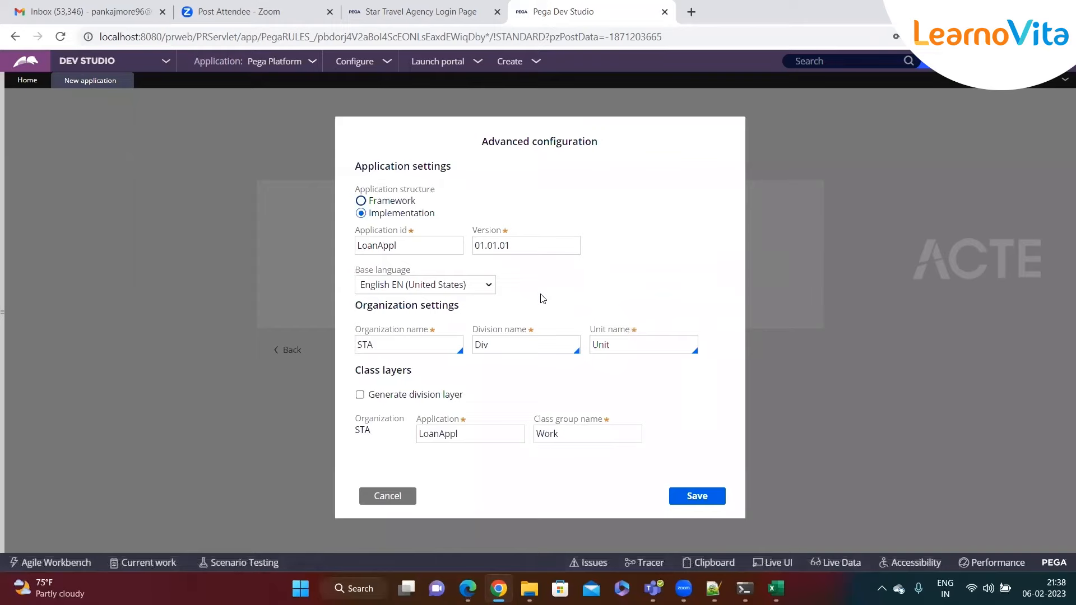
drag(359, 231, 385, 233)
click(406, 249)
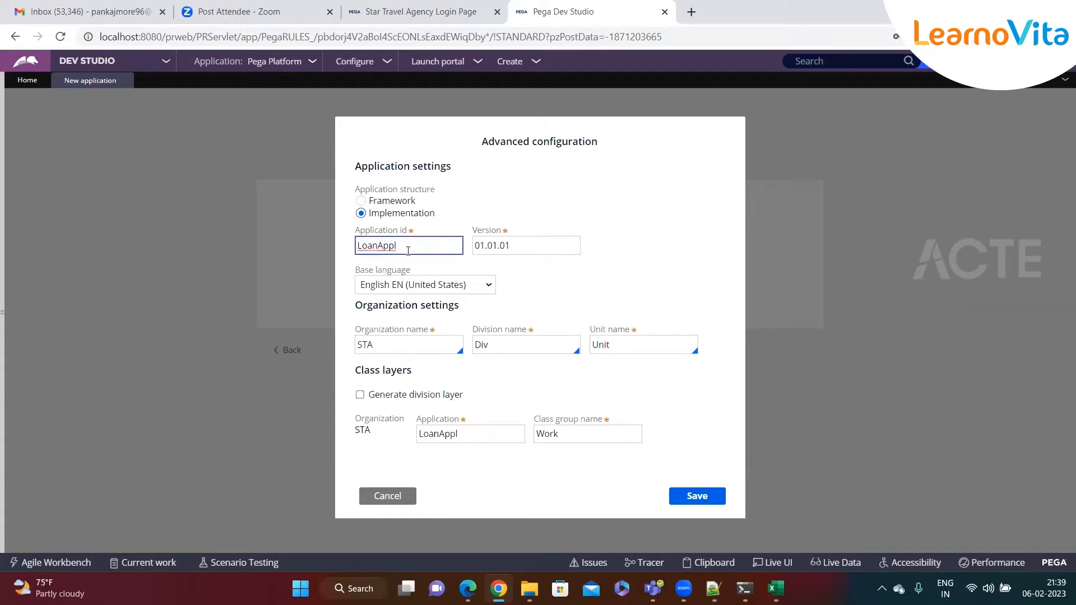
double_click(380, 247)
click(392, 246)
double_click(388, 247)
click(426, 265)
- Change the Organization name from STA to BOA
drag(355, 331, 437, 331)
double_click(392, 348)
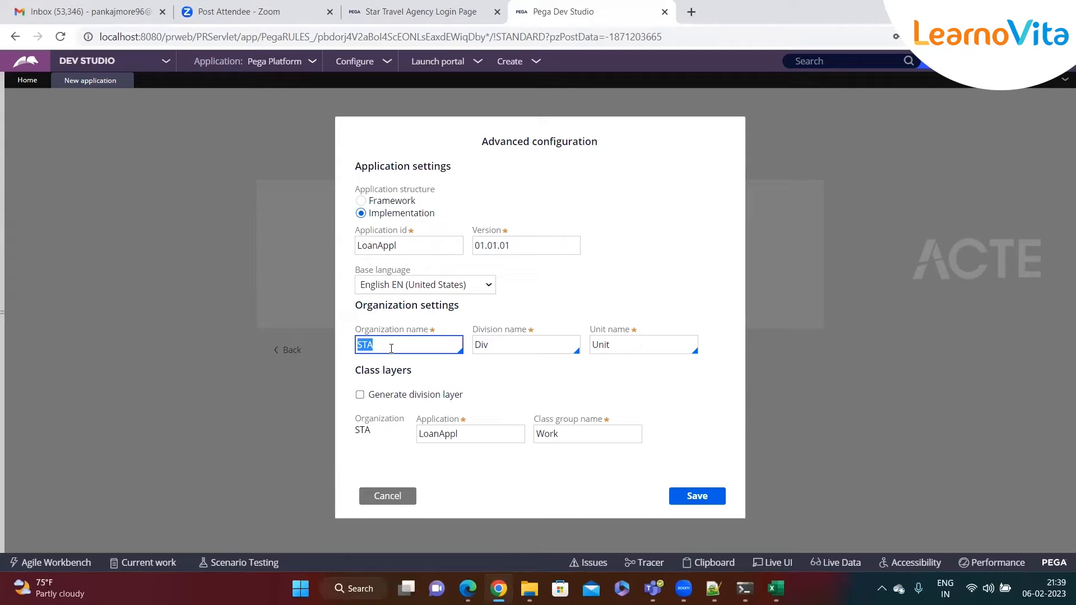
text(BOA)
click(432, 367)
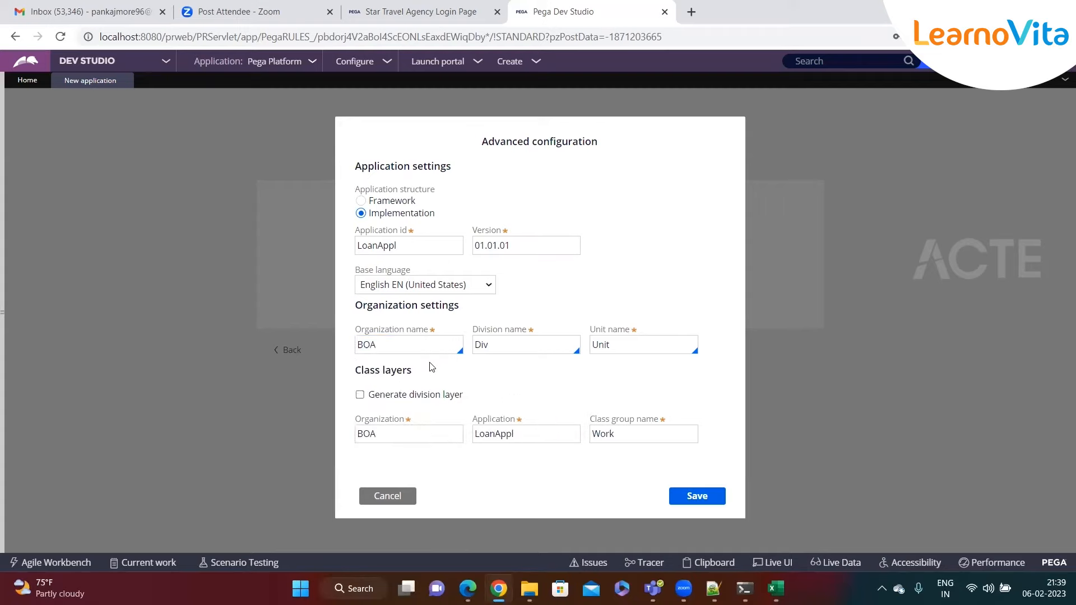
drag(360, 349, 392, 344)
click(396, 365)
click(391, 343)
key(BackSpace)
key(BackSpace)
key(BackSpace)
text(ICIC)
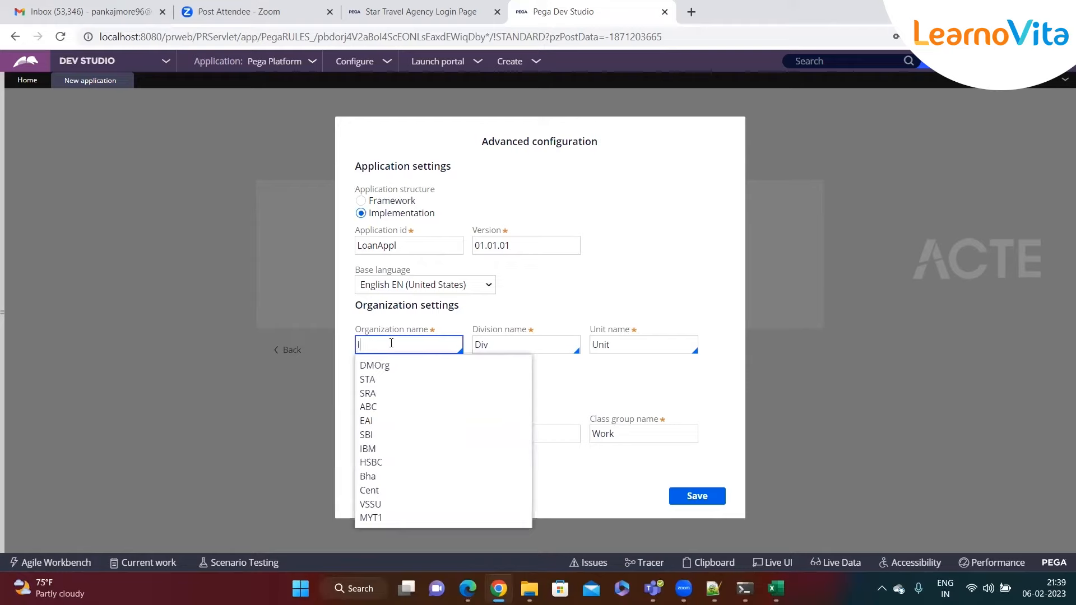
key(BackSpace)
key(BackSpace)
key(BackSpace)
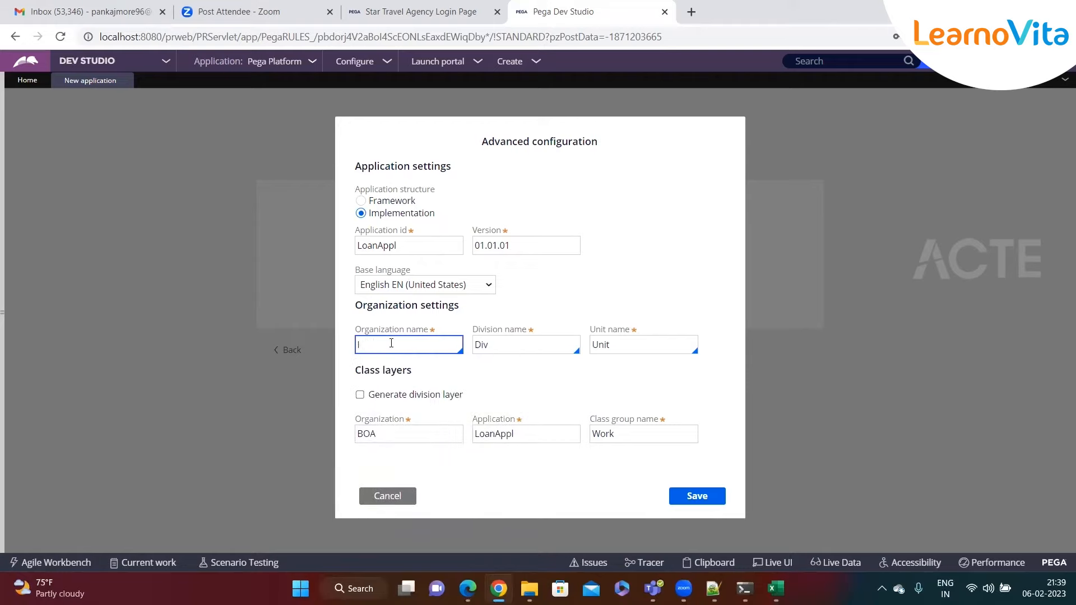
text(BOA)
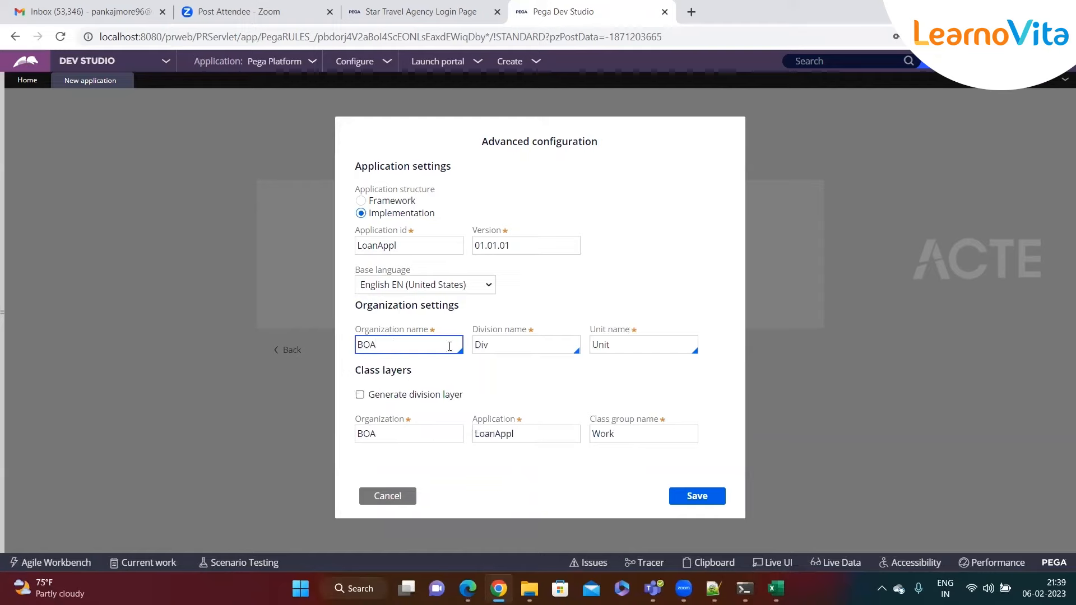
click(483, 365)
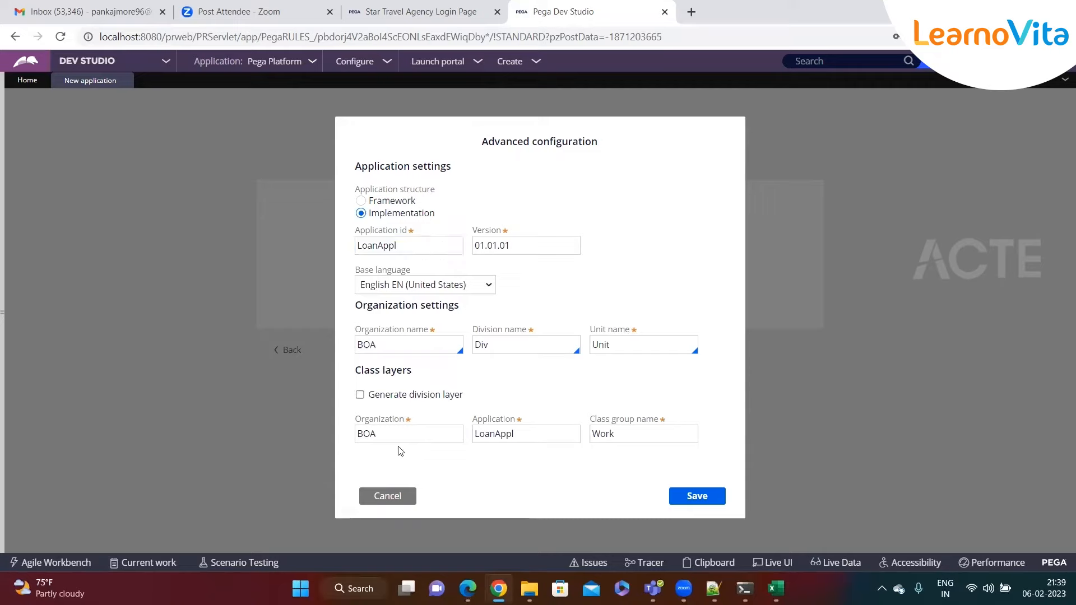
- Try saving, then fix the duplicate error by changing the application id to LoanAppl1
click(708, 500)
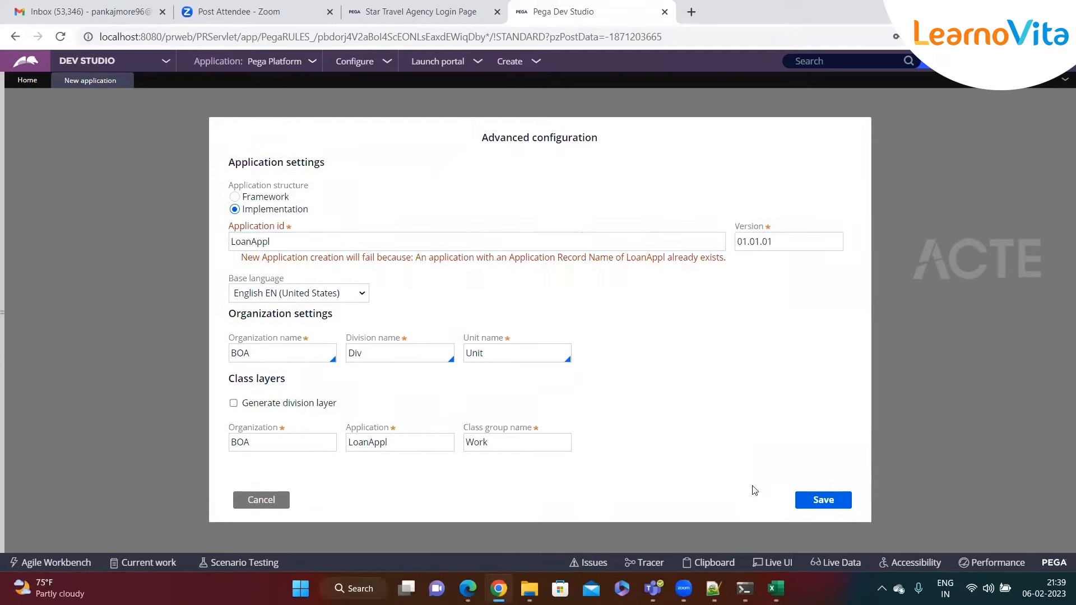
click(274, 236)
text(1)
click(409, 247)
click(410, 247)
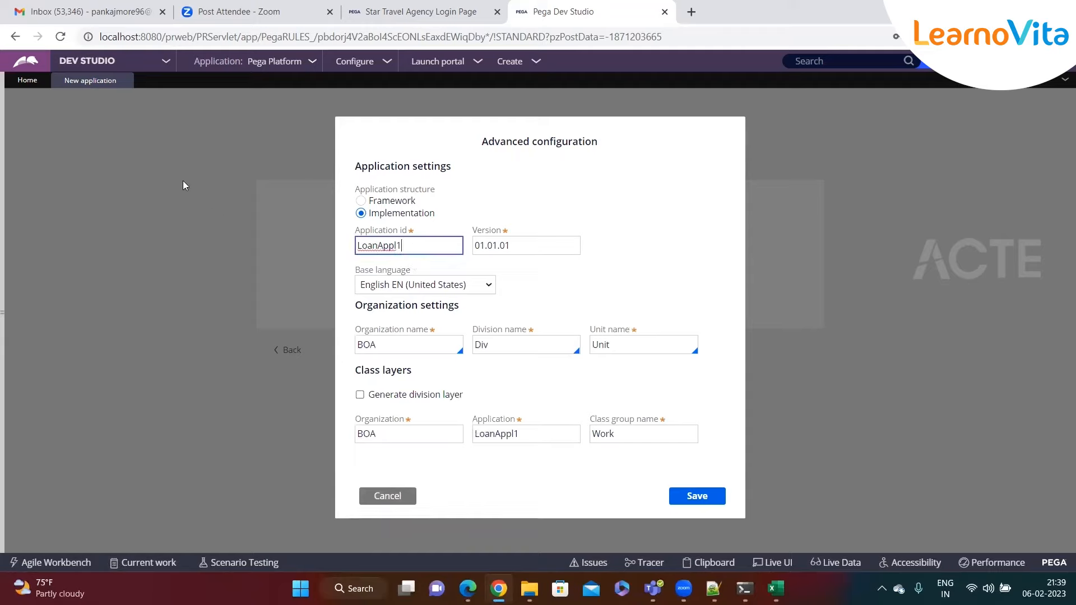
double_click(386, 245)
click(411, 247)
- Save the advanced settings and create the Loan Application
click(693, 498)
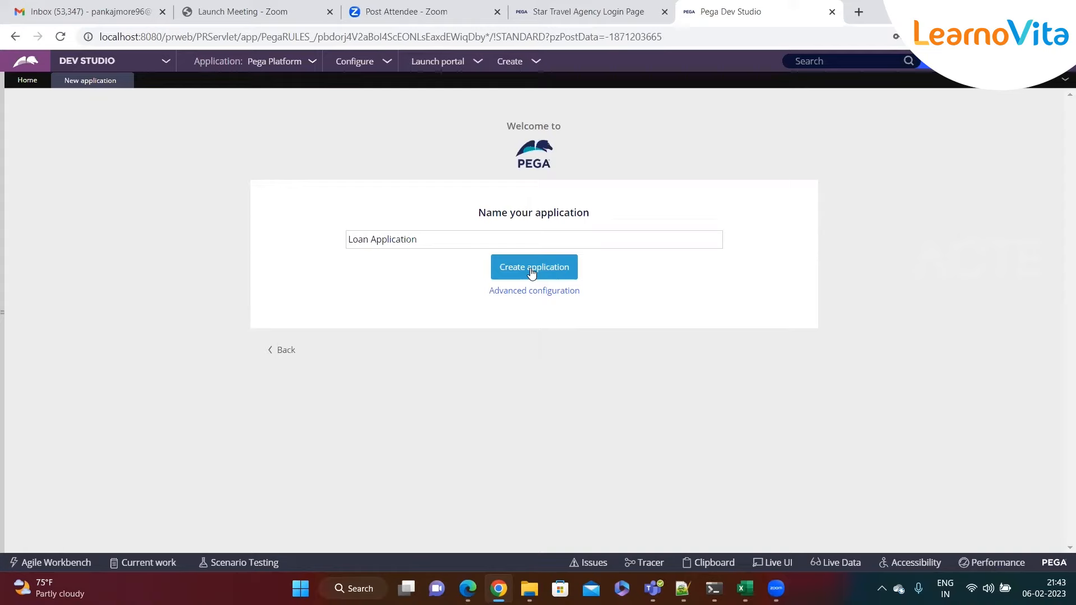
click(417, 241)
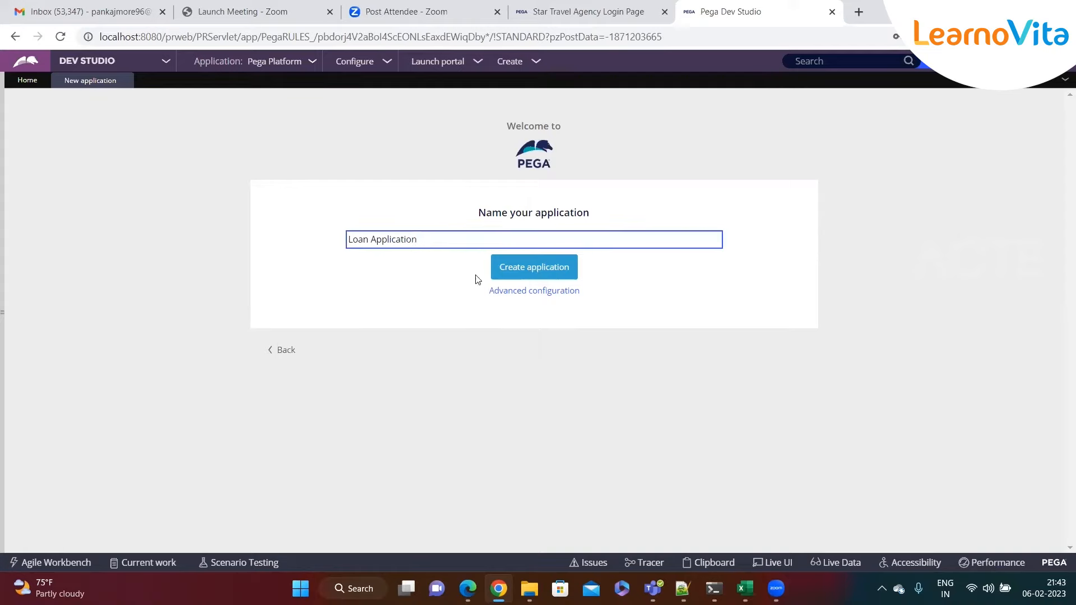
click(535, 271)
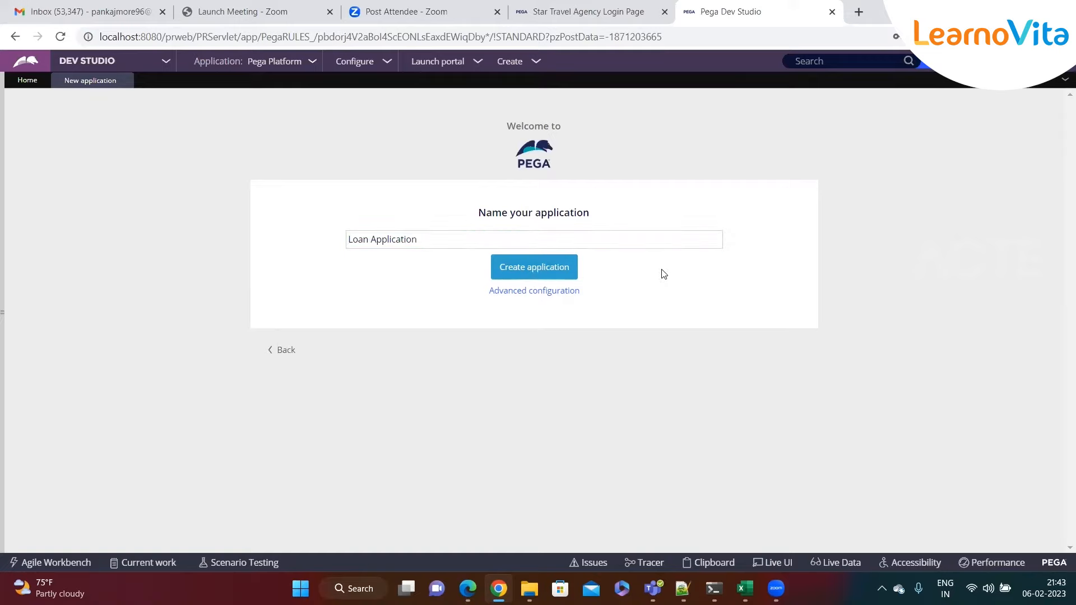
click(536, 268)
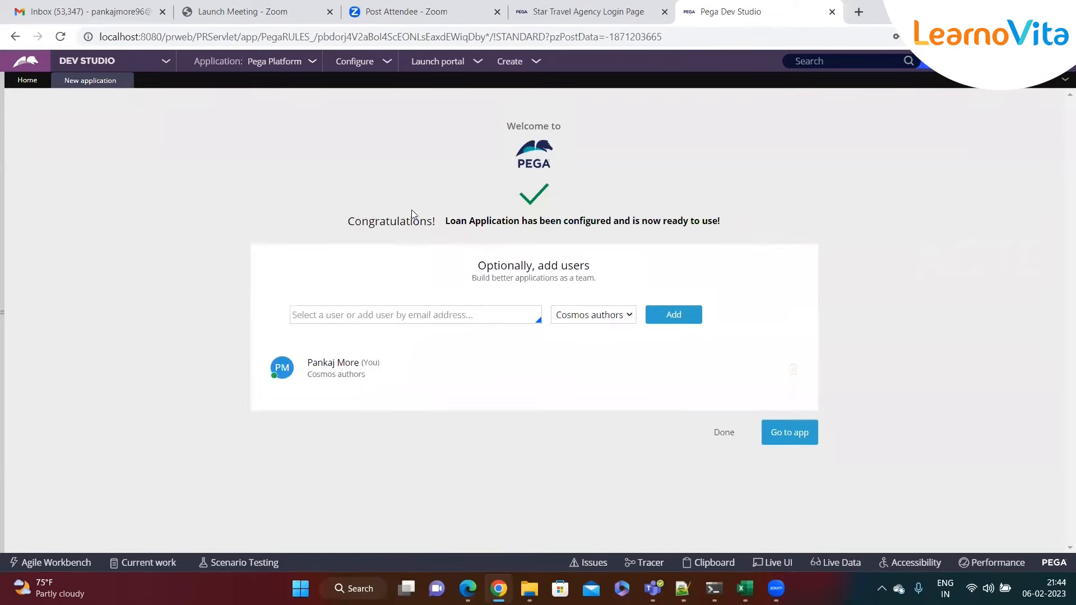
- Highlight the confirmation message, then switch to the Notepad++ notes
drag(347, 222, 724, 222)
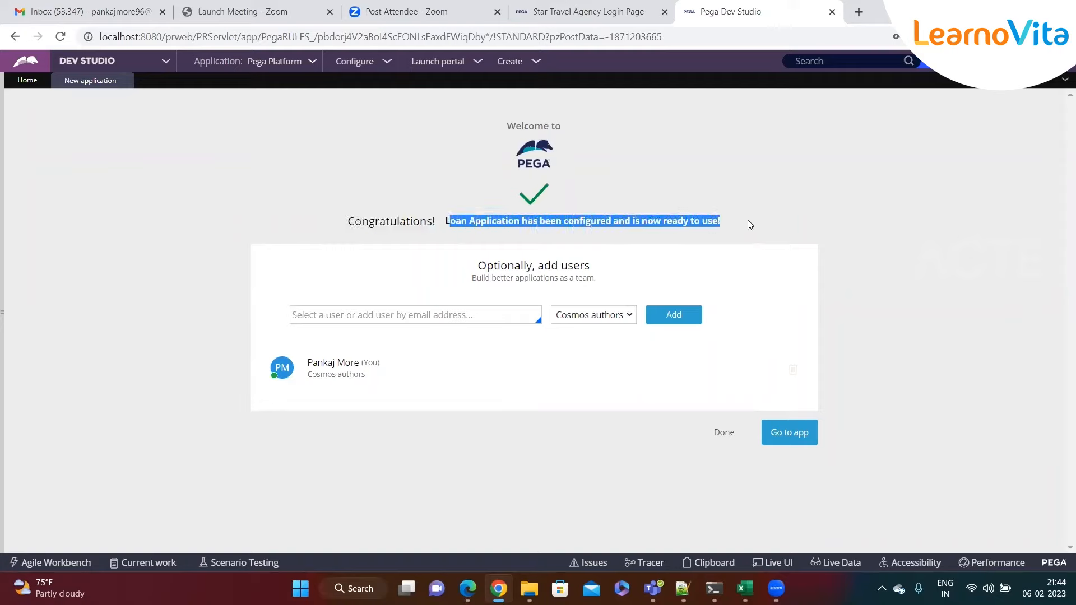
click(749, 224)
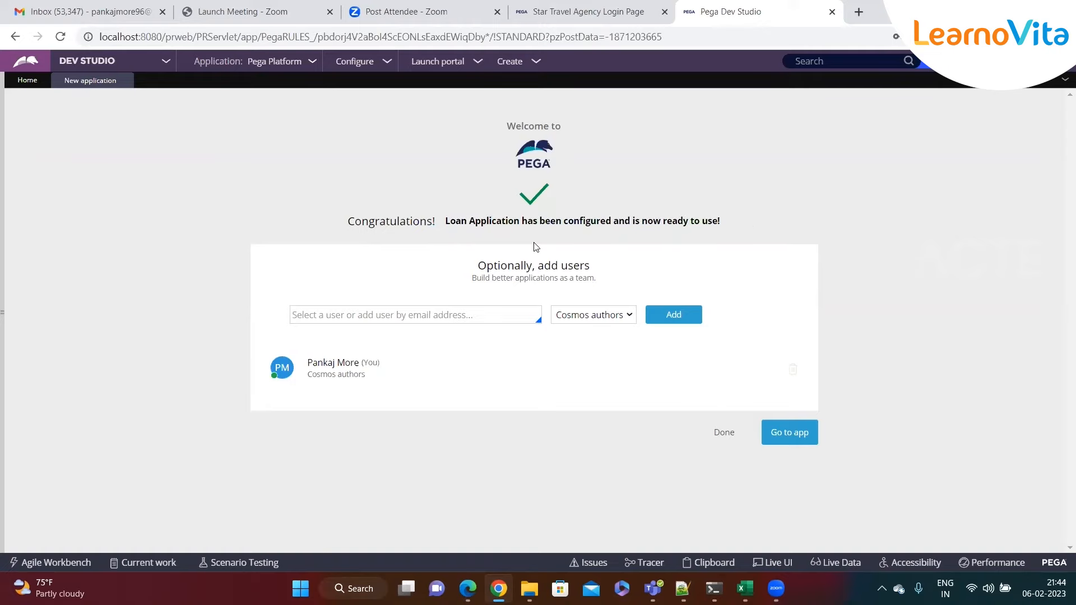
click(682, 588)
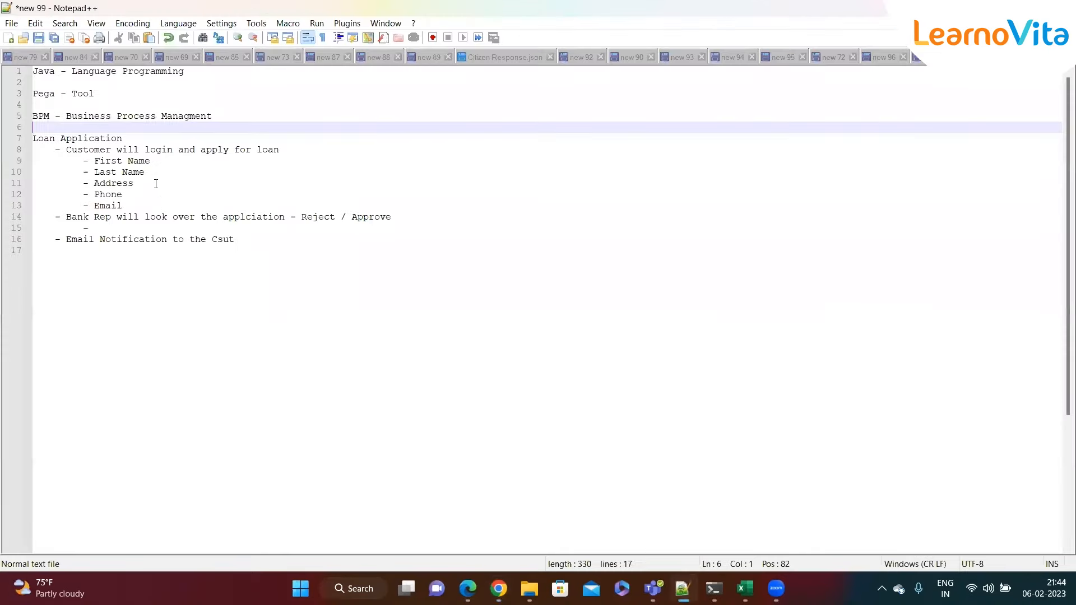
- Add '- it got created' after Loan Application on line 7, then switch back to Pega
click(140, 138)
text(-)
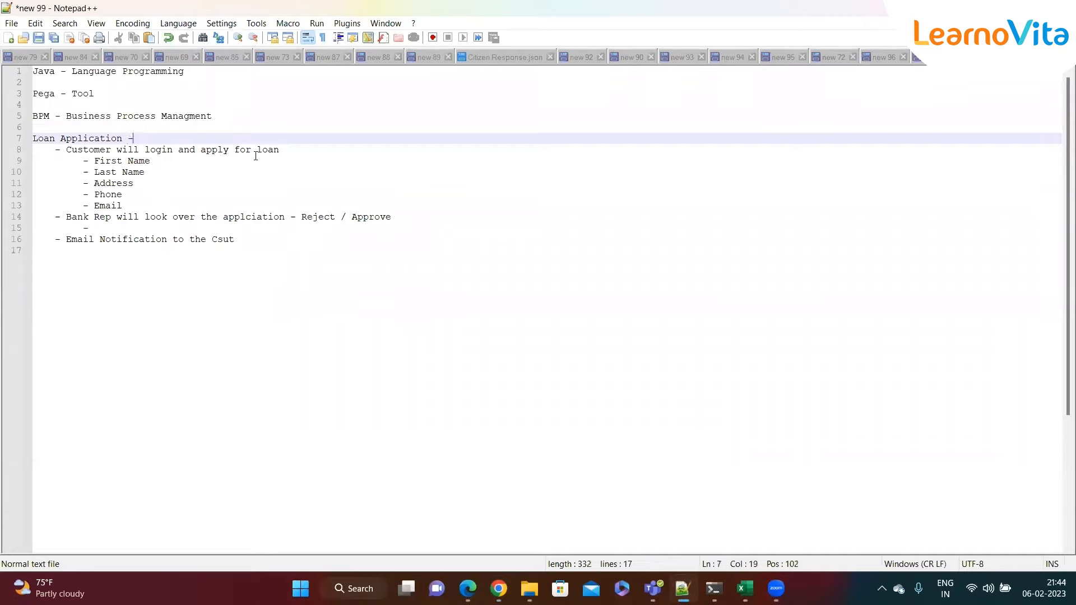
text( it got created)
drag(255, 244, 40, 152)
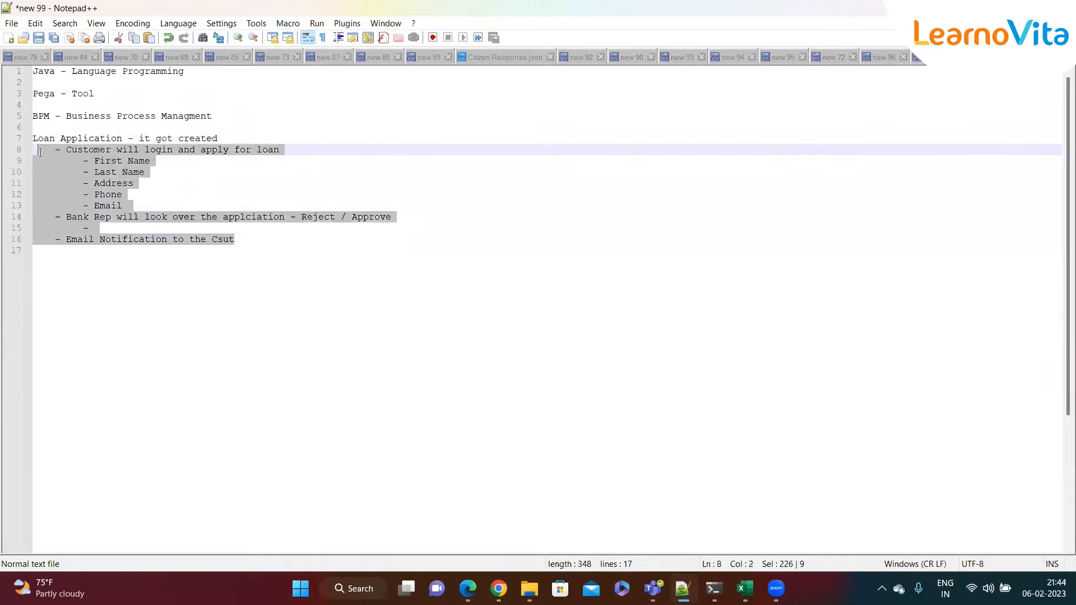
click(254, 237)
key(alt+Tab)
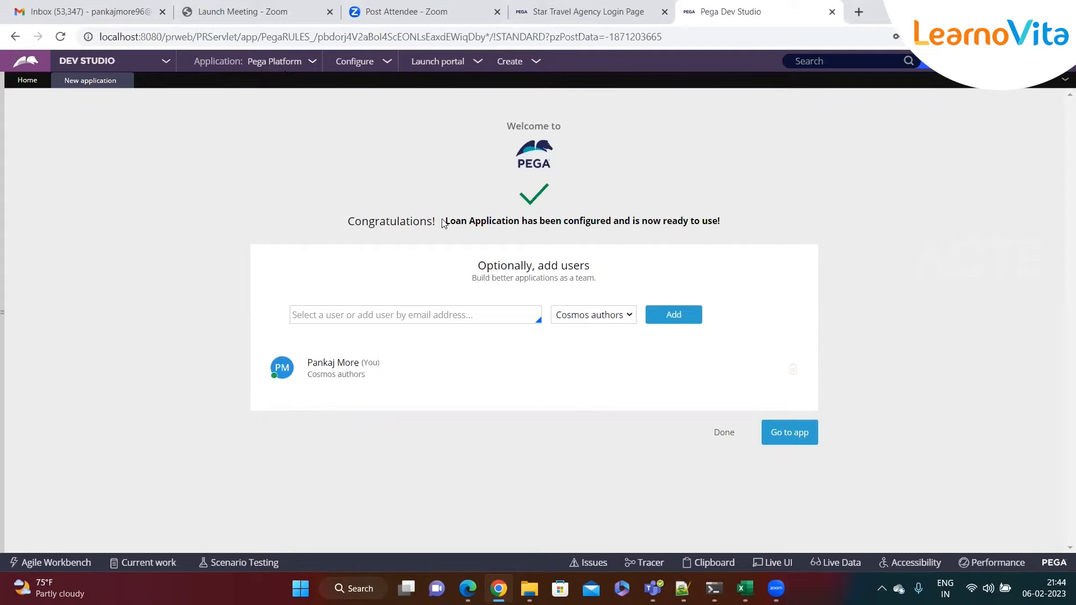
- Open Loan Application from the confirmation page with Go to app
drag(445, 221, 518, 226)
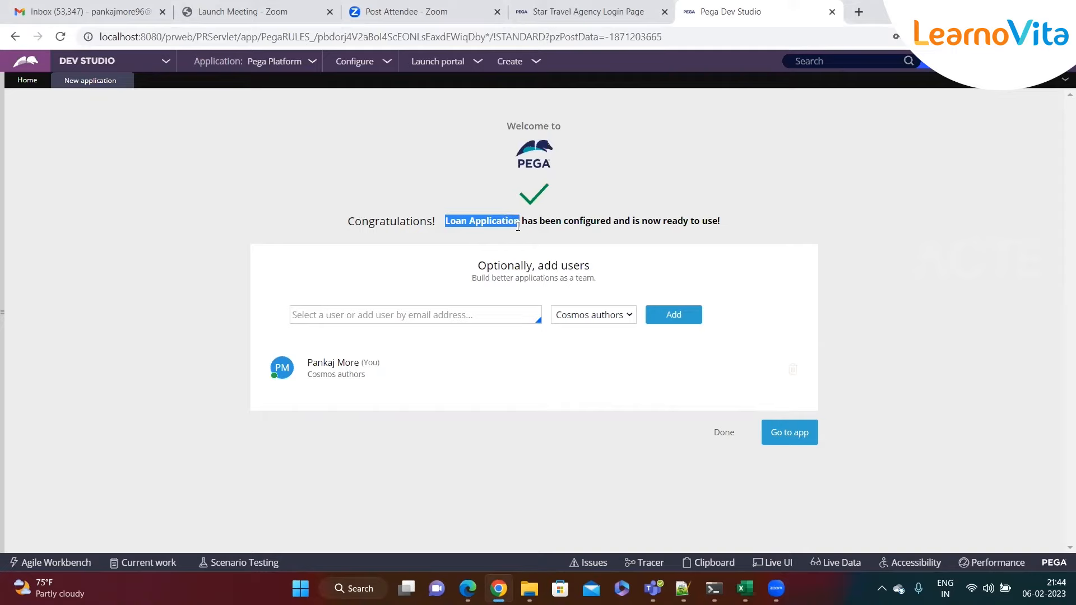
click(797, 438)
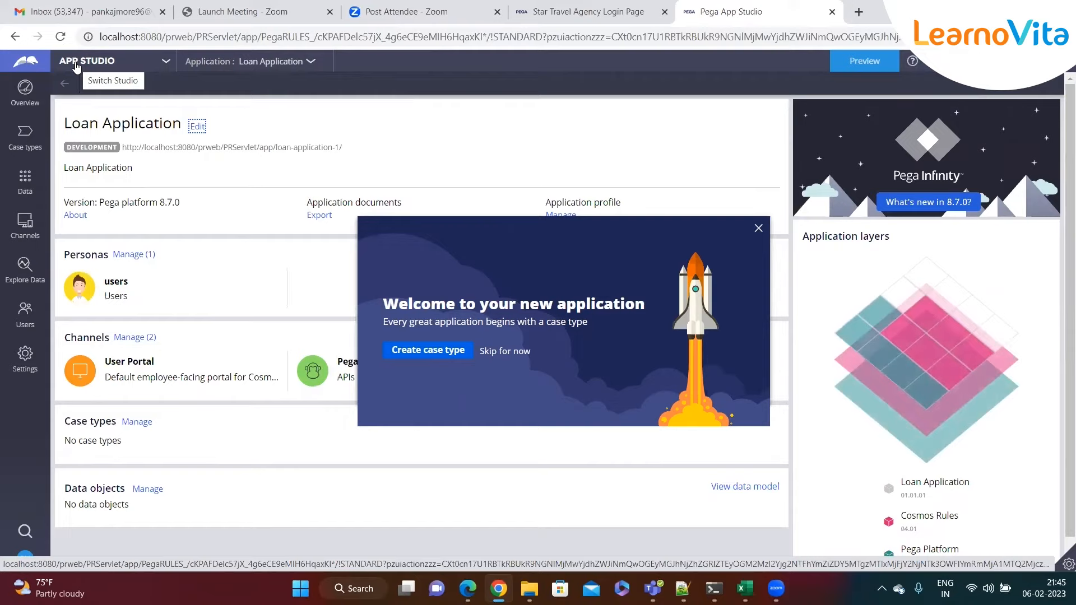
- Open the App Studio switcher dropdown to list the available studios
click(165, 63)
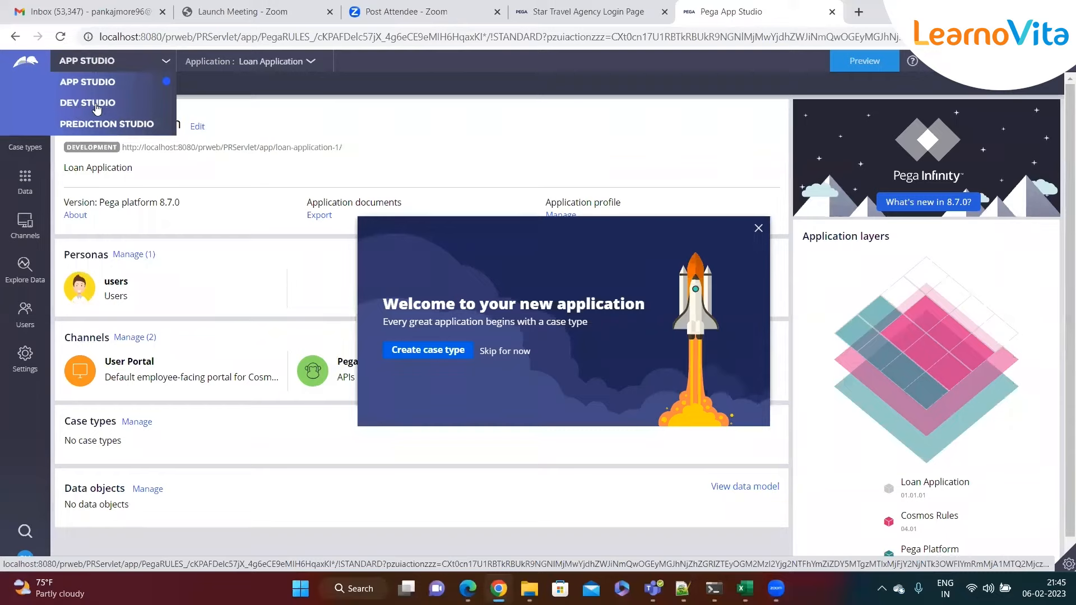
click(165, 63)
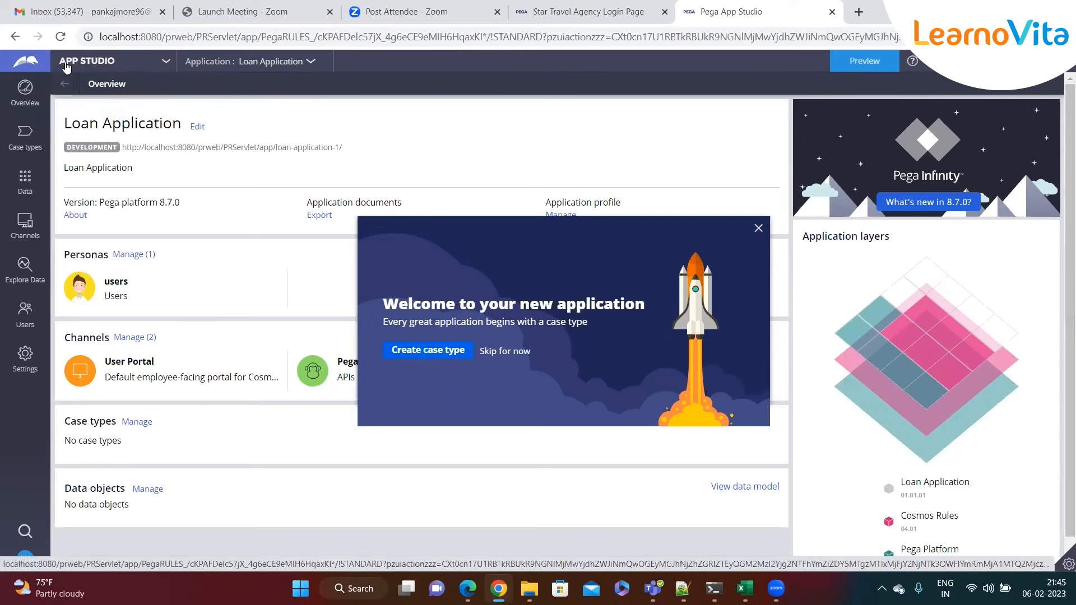
click(167, 64)
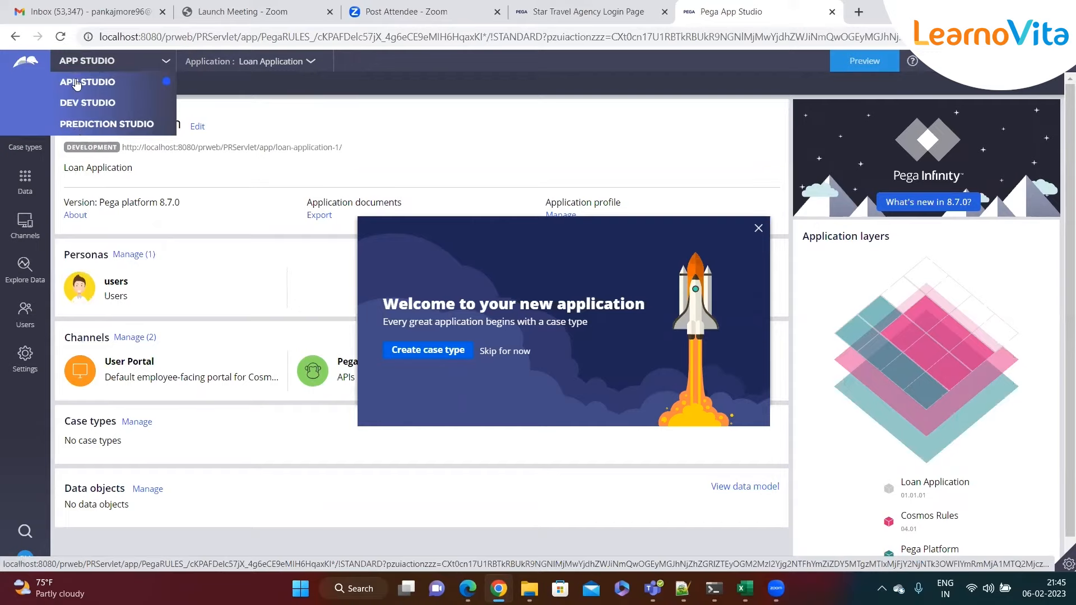
- Switch to Dev Studio, view the empty Case types list, then return to the Notepad++ notes
click(84, 104)
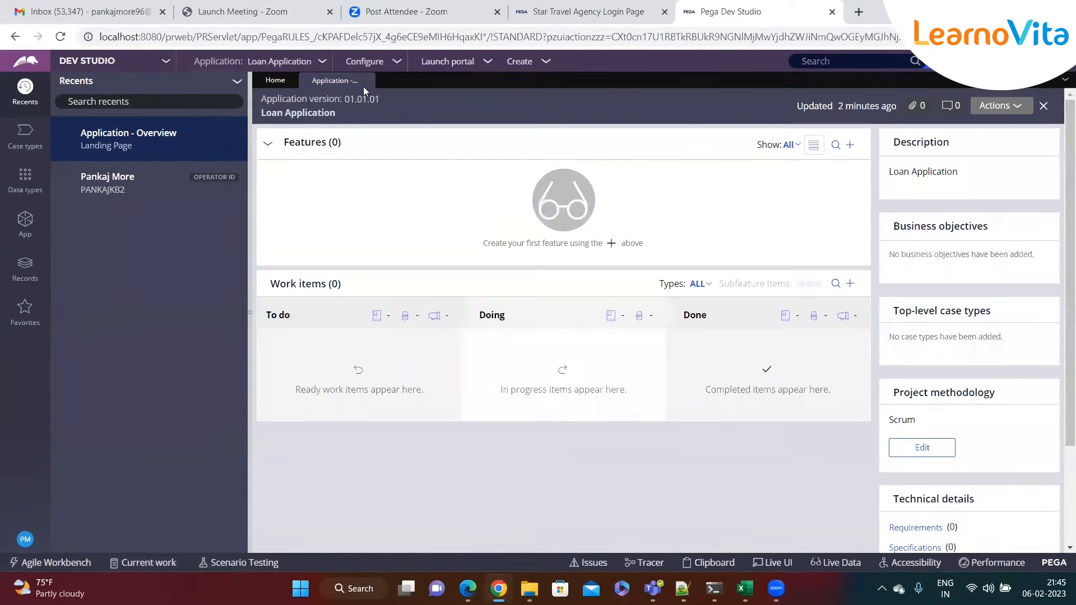
click(367, 81)
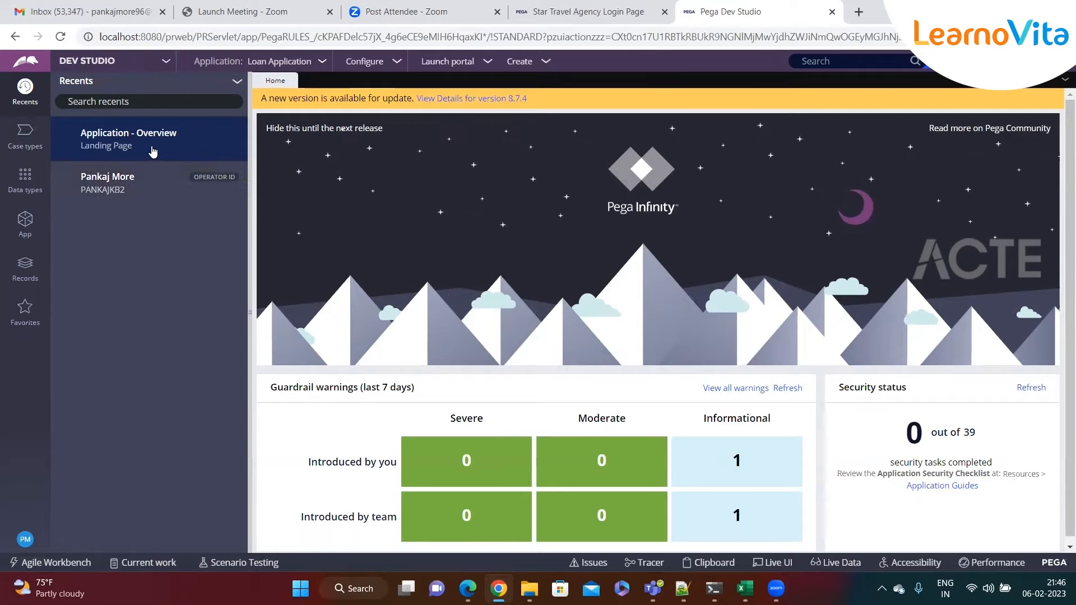
click(155, 150)
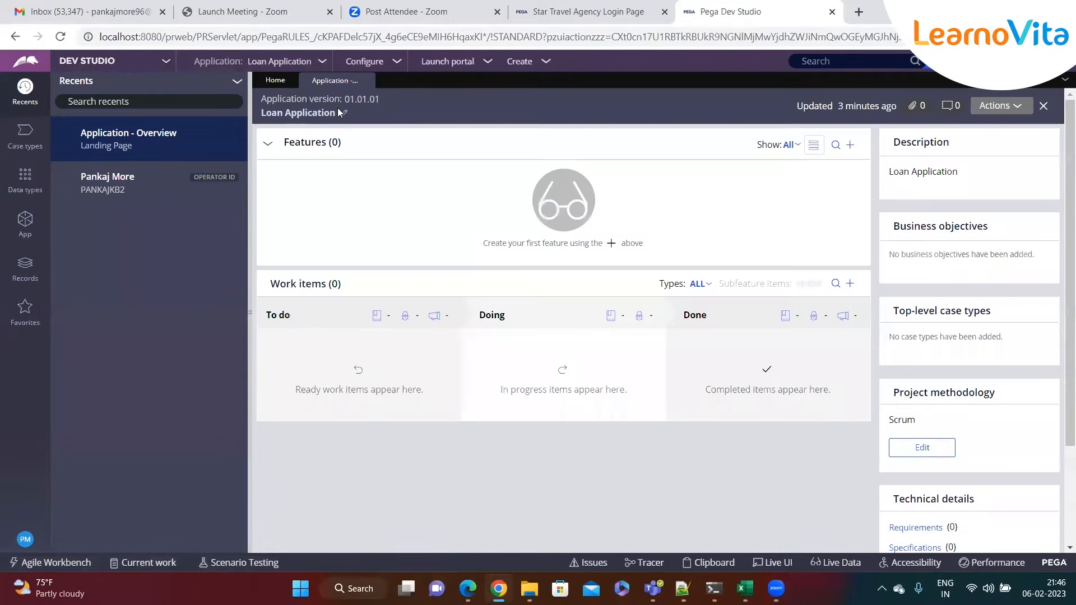
click(368, 81)
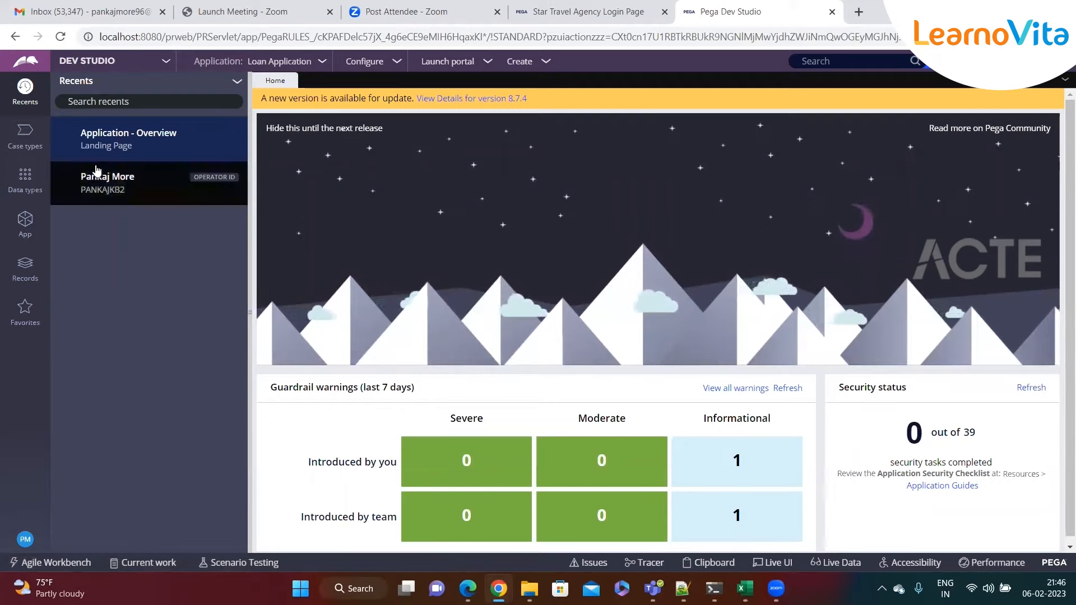
click(30, 150)
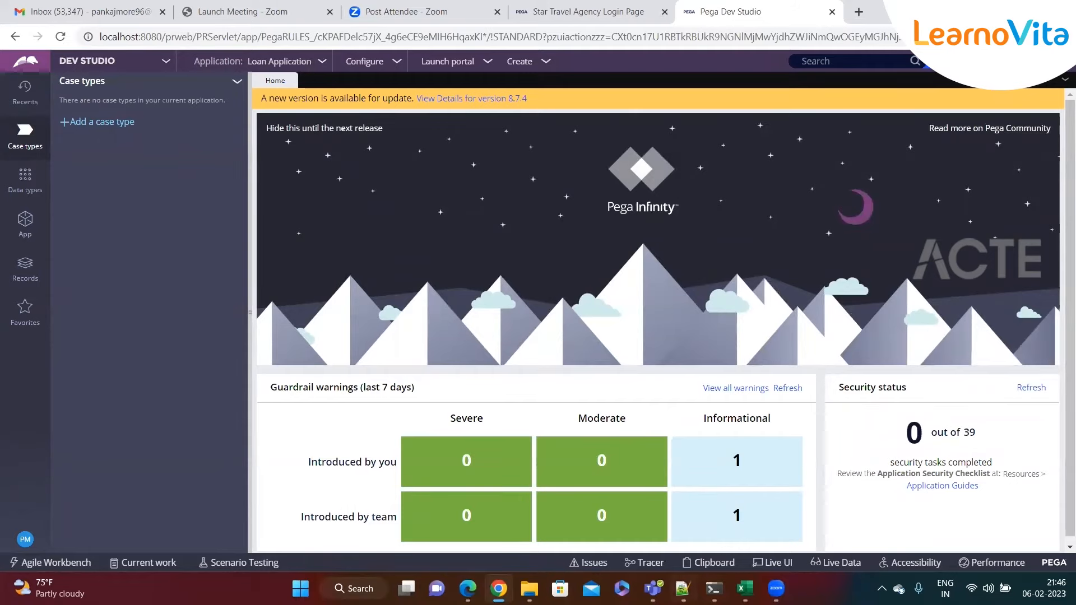
click(682, 589)
click(227, 340)
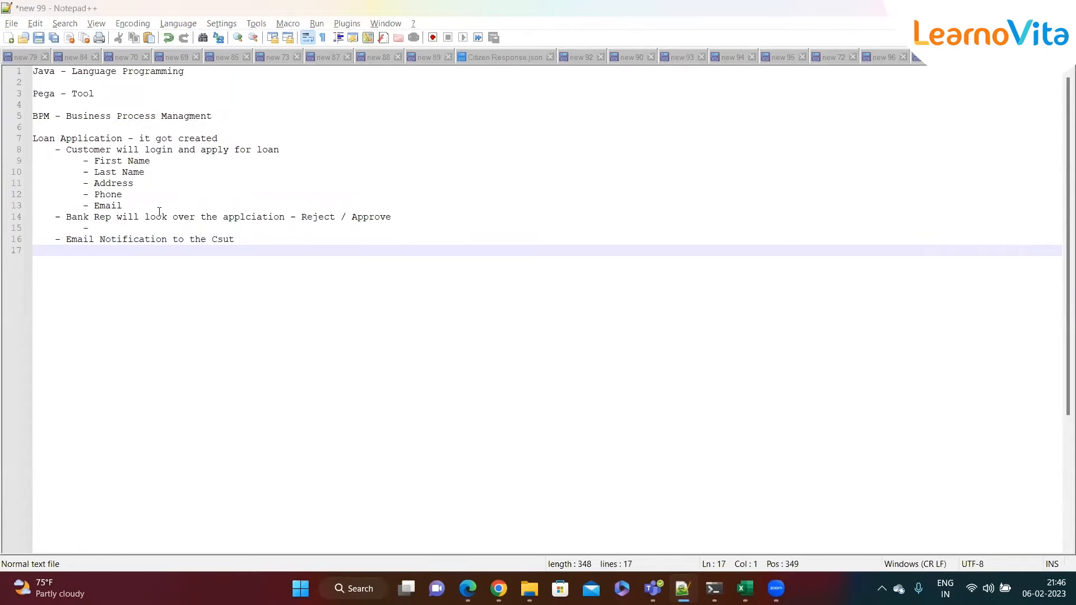
- Review the loan process steps (lines 8–16) in Notepad++, then return to Pega Dev Studio
key(alt+Tab)
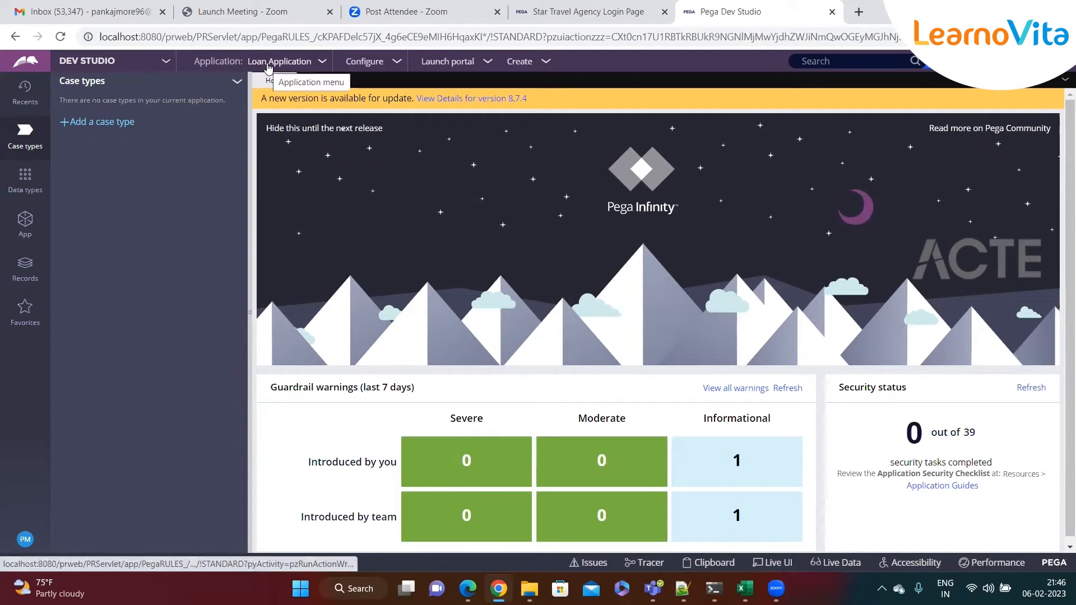
key(alt+Tab)
drag(241, 245, 38, 152)
click(190, 252)
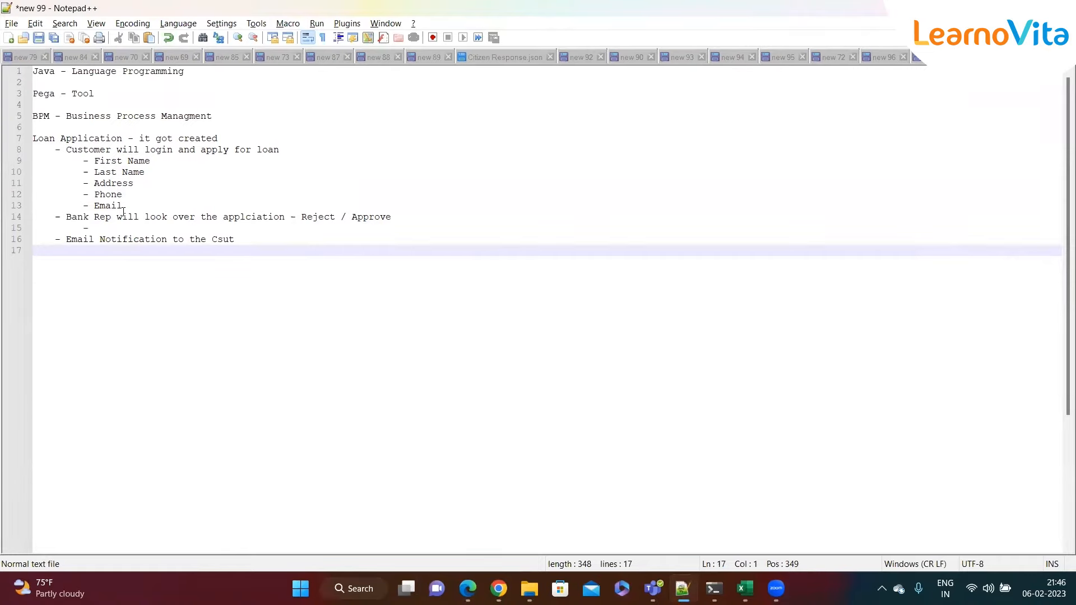
click(280, 242)
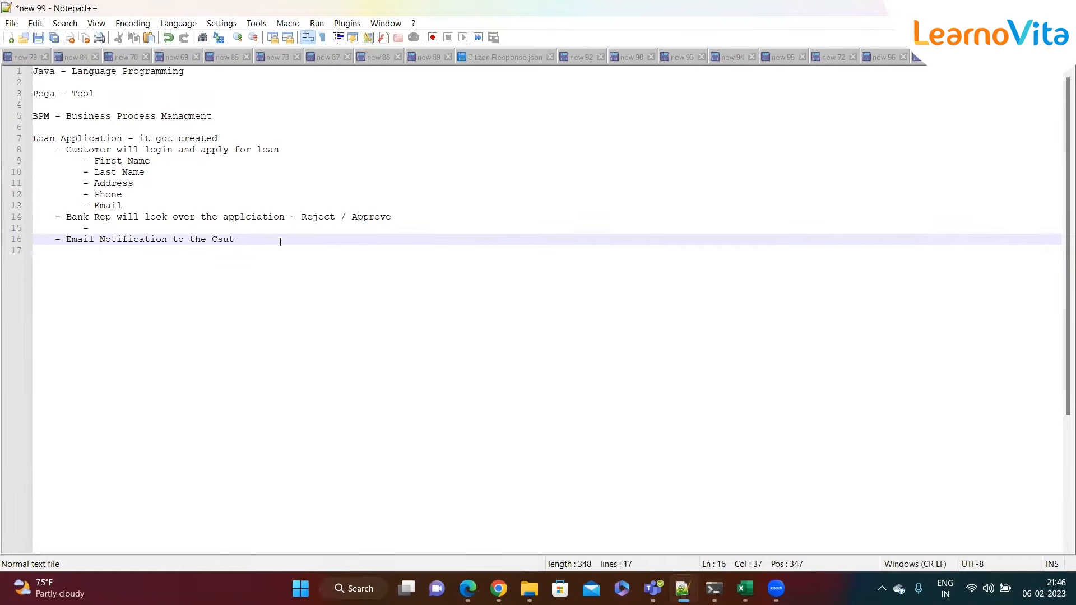
key(alt+Tab)
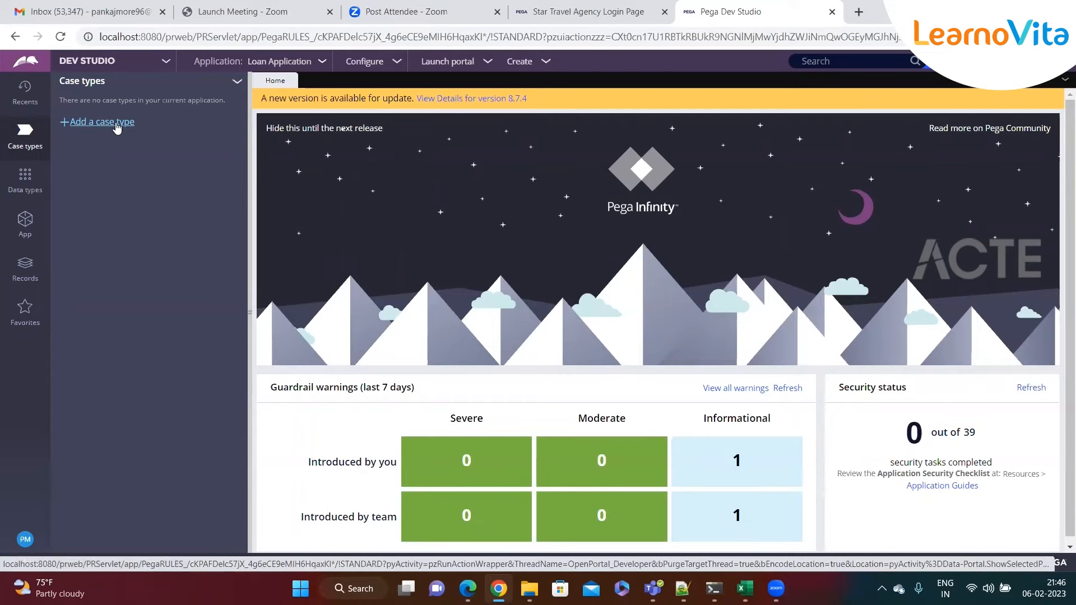
- Create a new case type named 'Loan Process' in the Loan Application
click(94, 127)
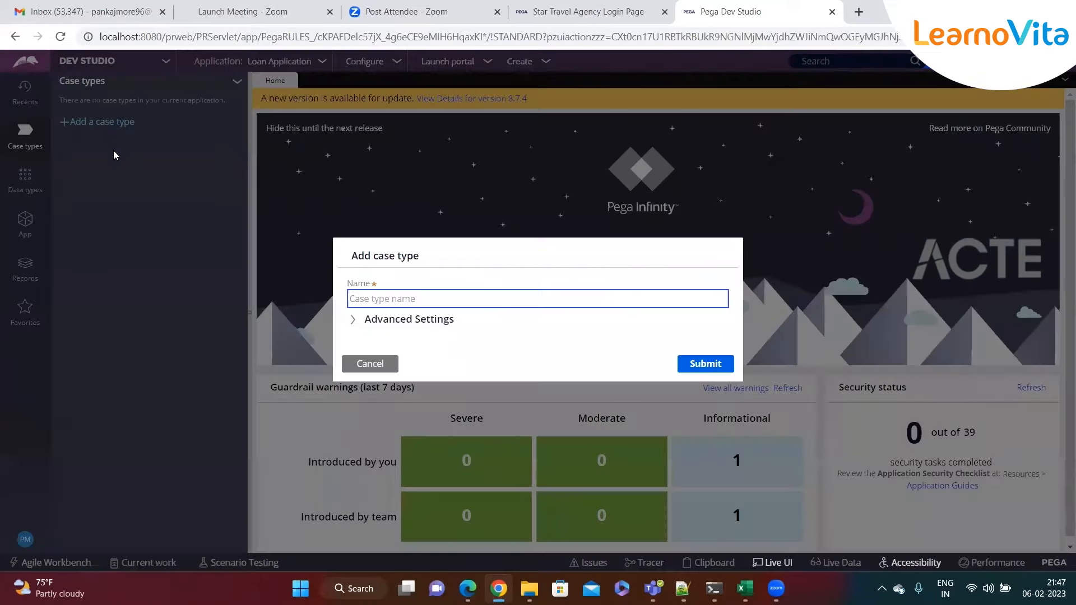
drag(353, 256, 439, 257)
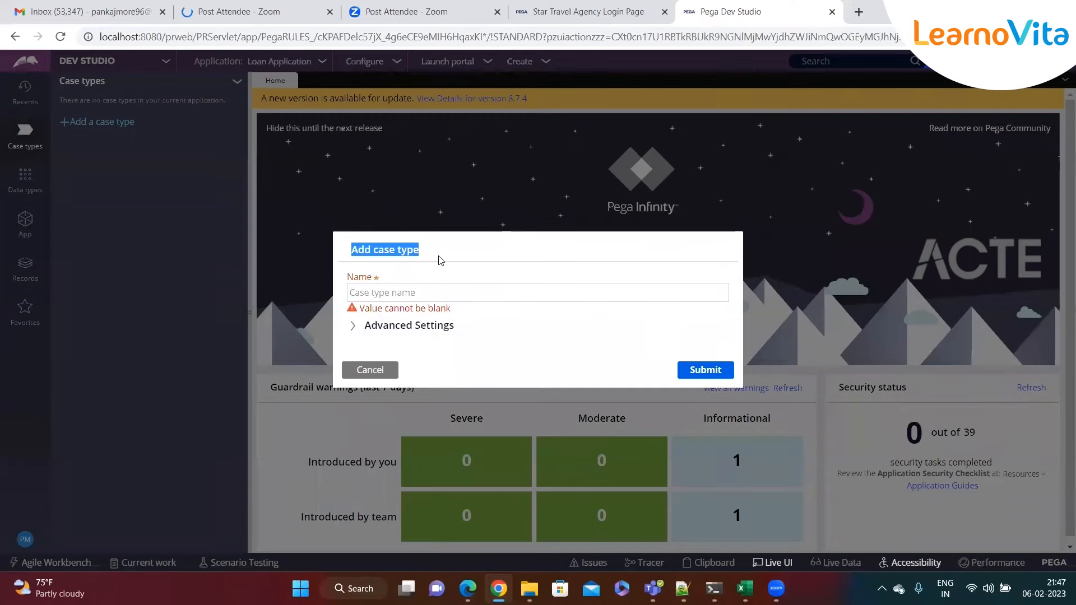
click(390, 288)
text(L)
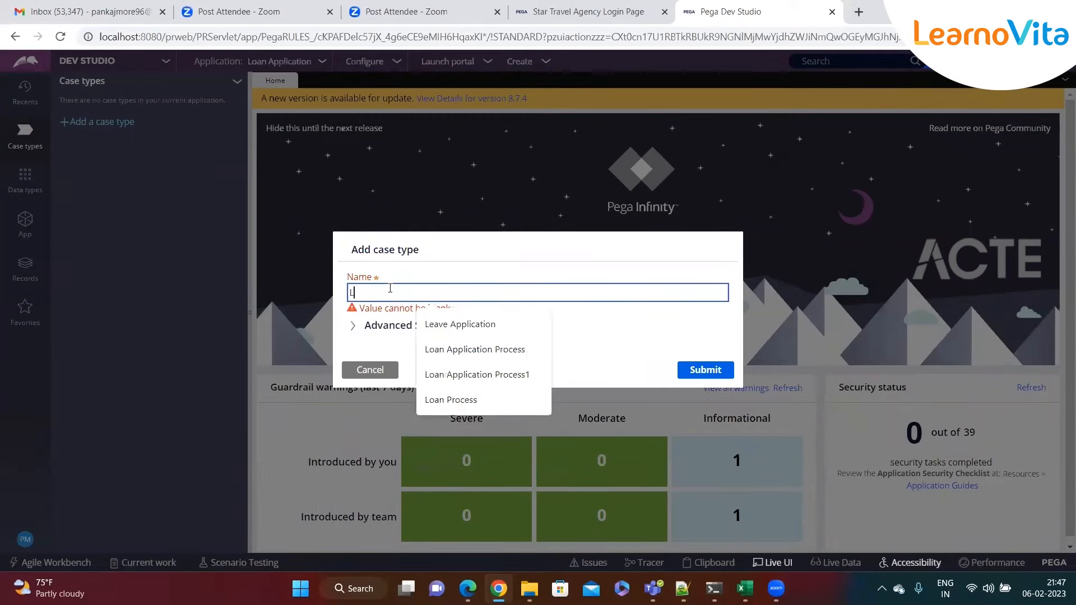
text(oan App)
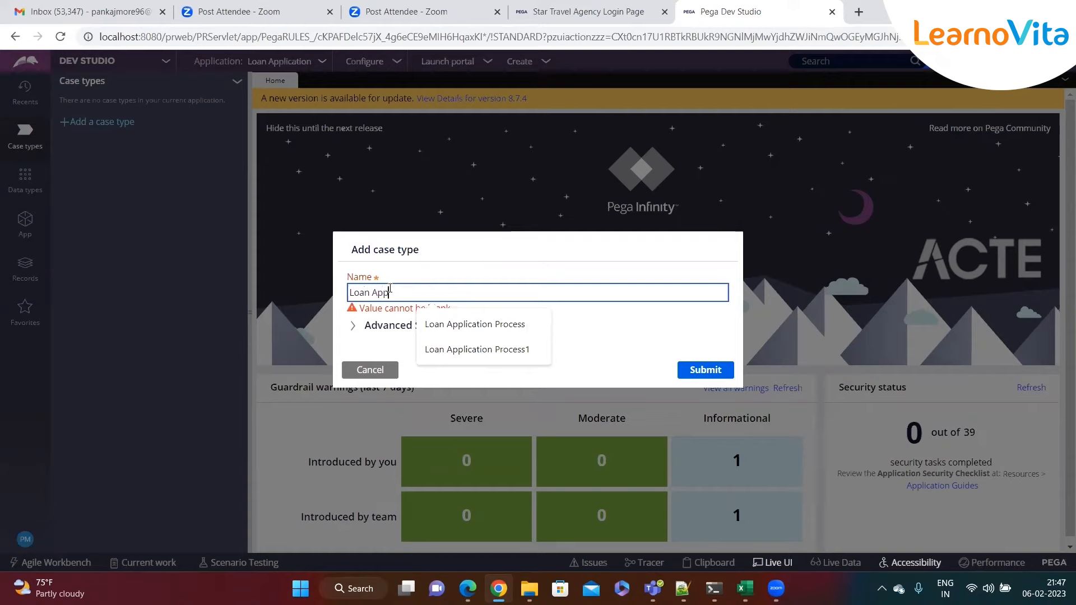
key(BackSpace)
key(BackSpace)
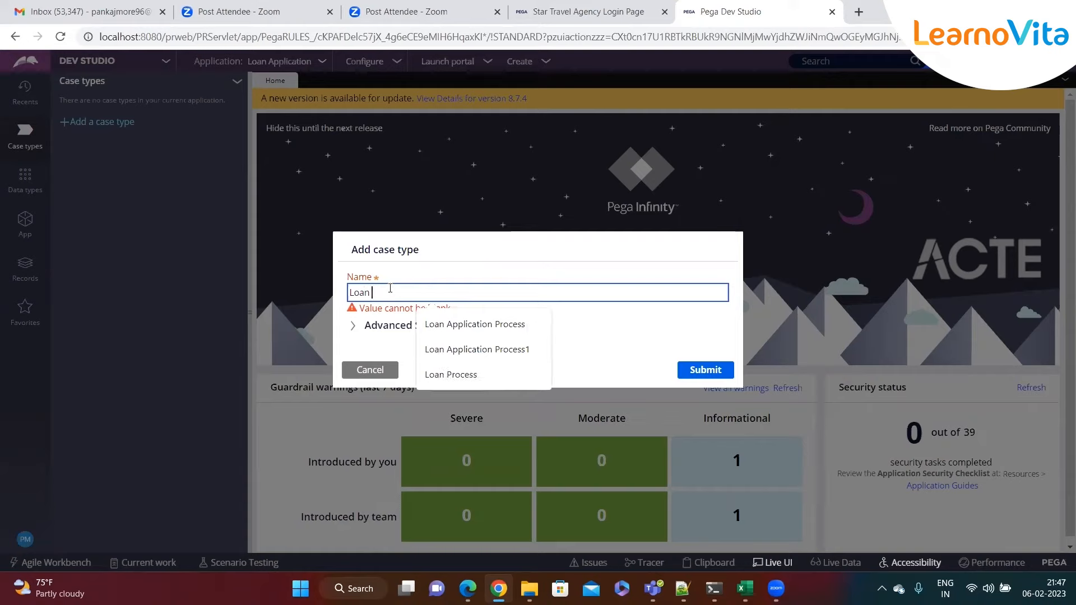
text(Process)
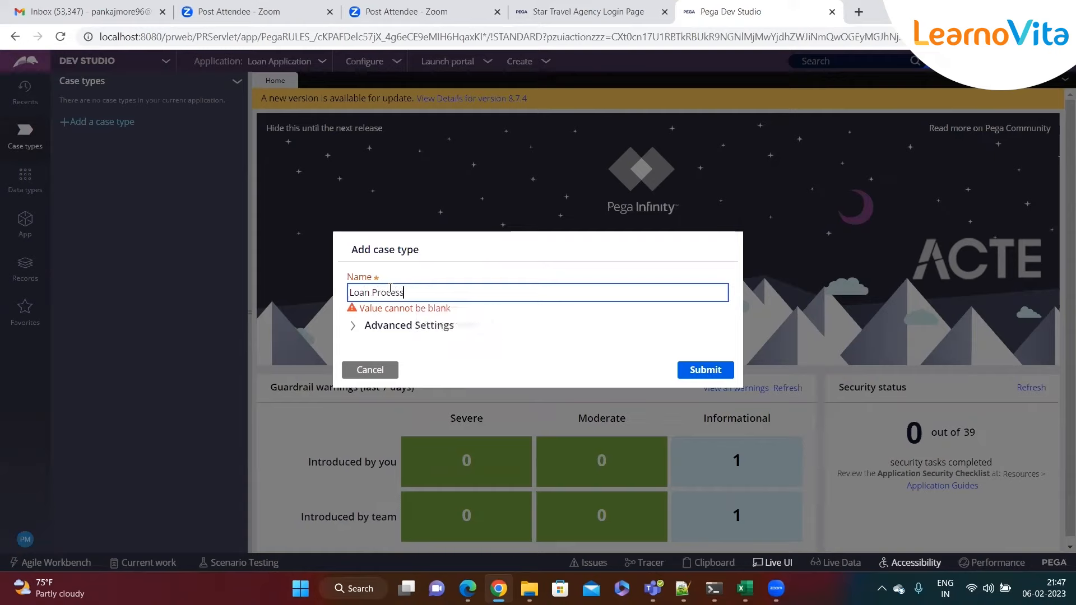
click(485, 325)
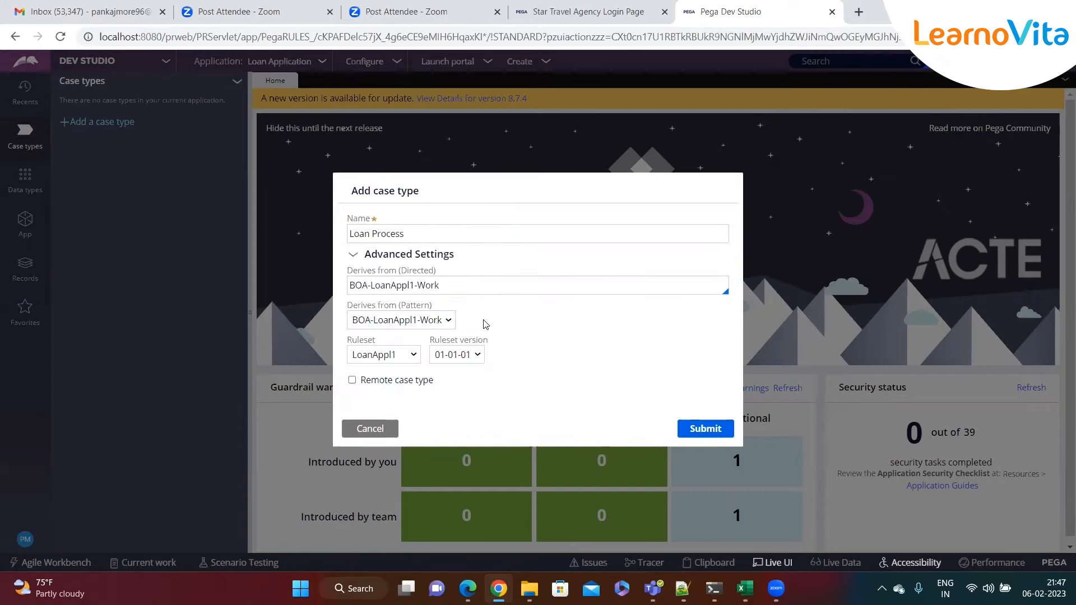
click(427, 230)
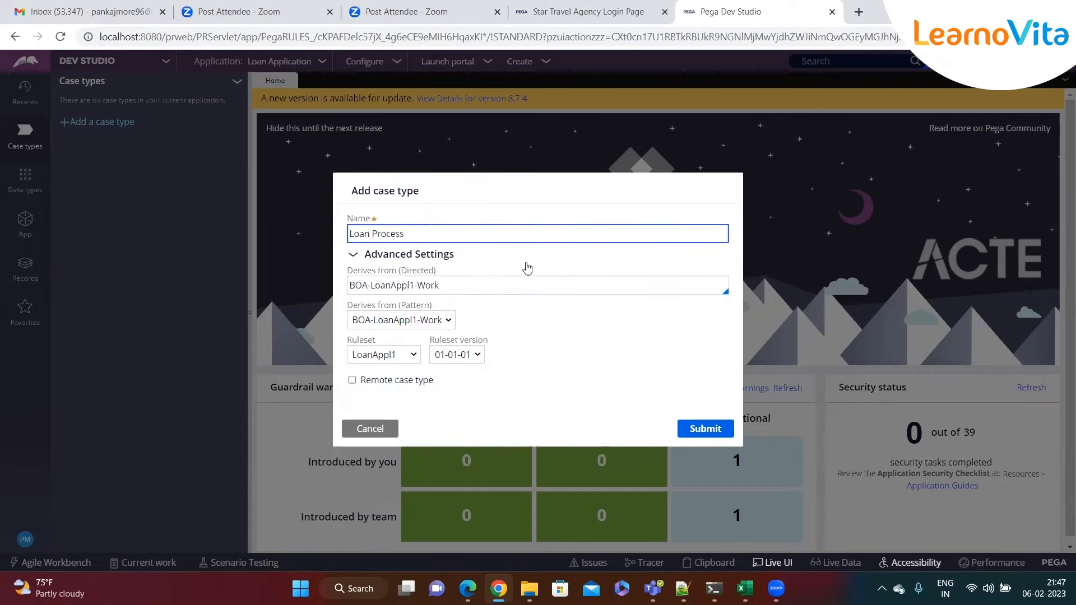
click(691, 430)
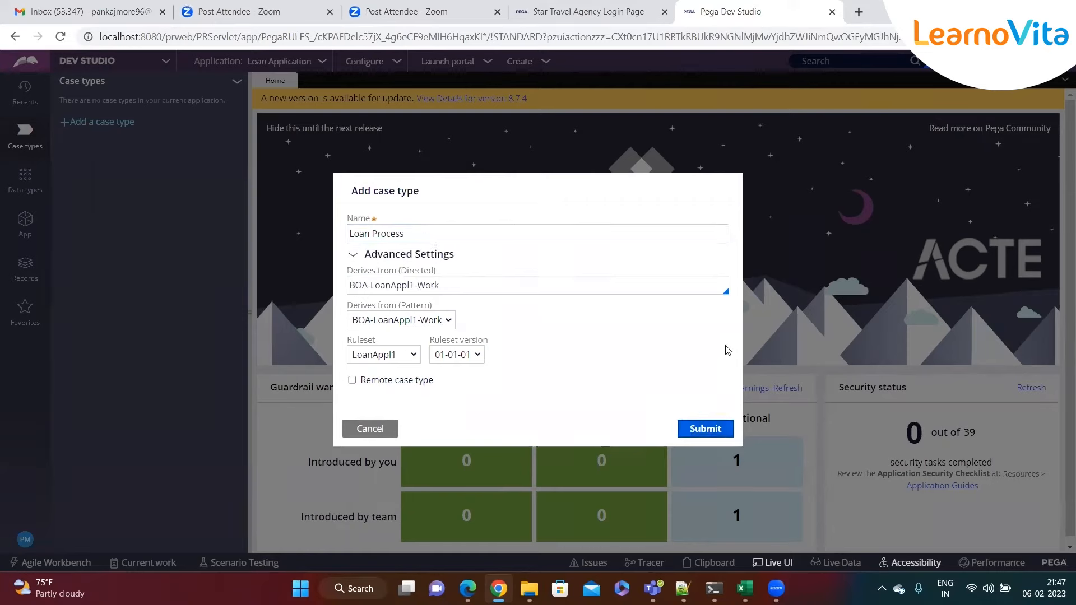
click(708, 429)
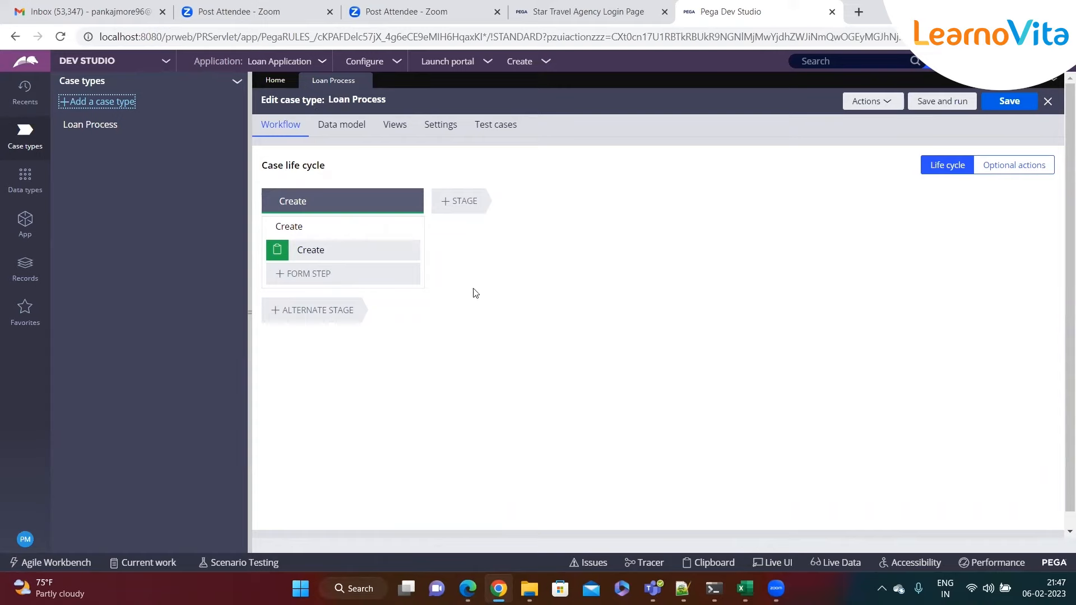
click(317, 206)
click(325, 206)
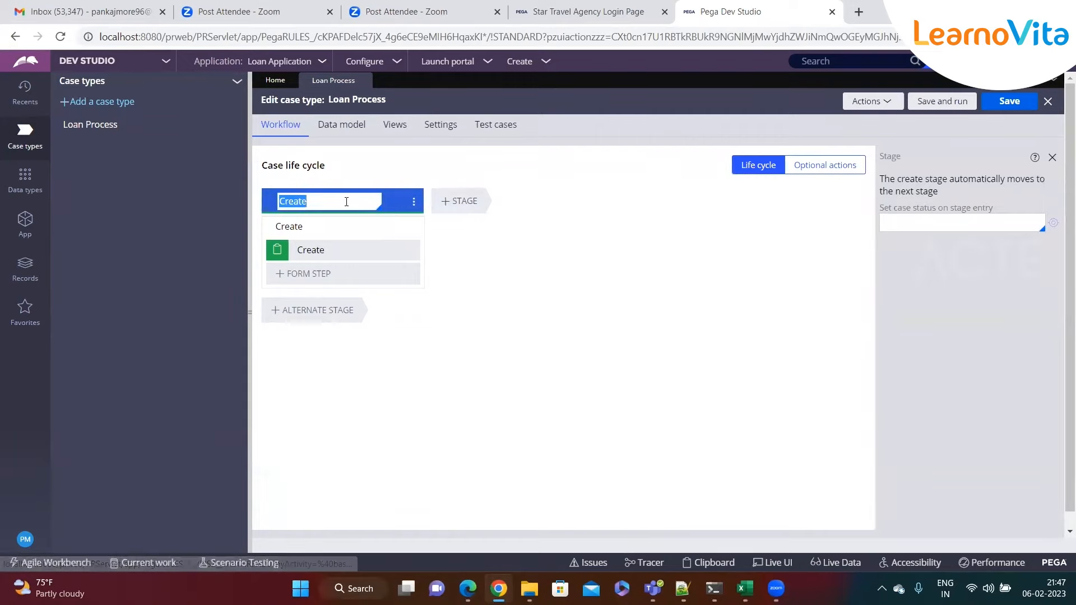
drag(275, 225, 303, 225)
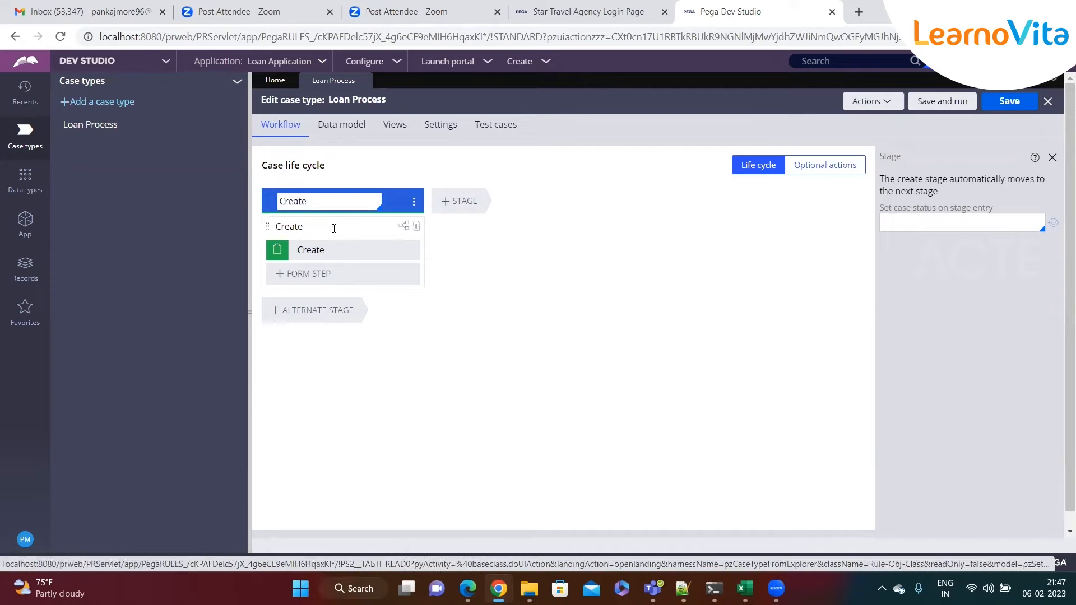
click(306, 254)
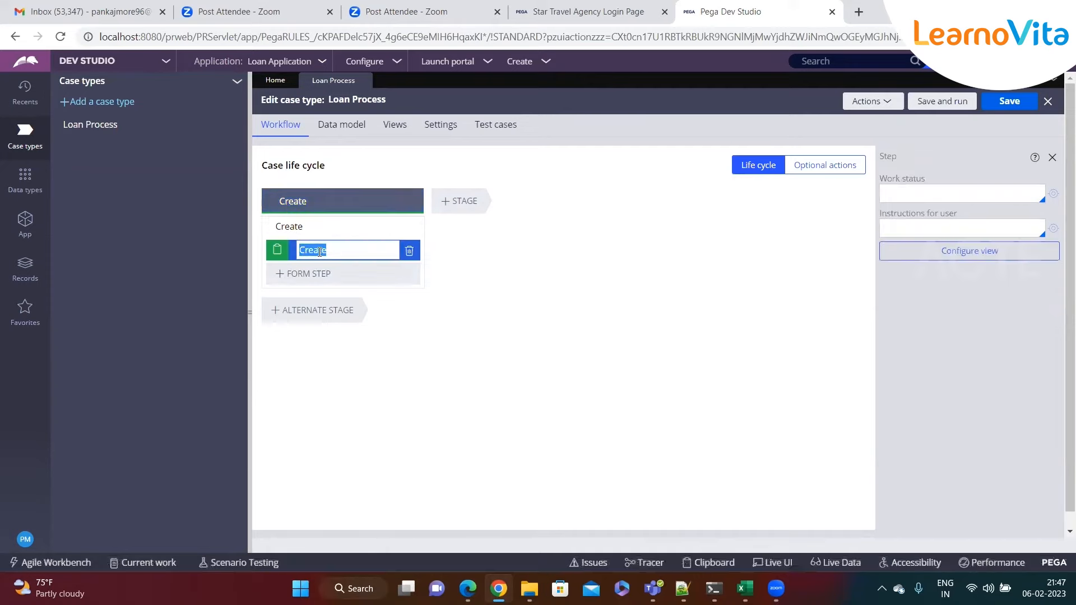
click(345, 252)
click(334, 212)
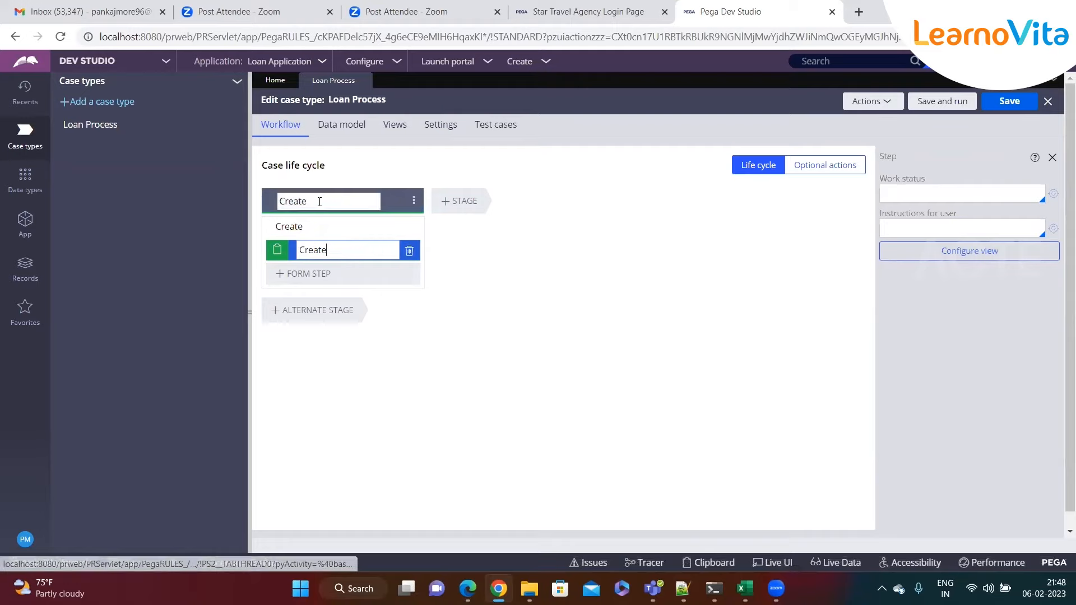
click(316, 225)
click(322, 203)
click(320, 226)
click(319, 226)
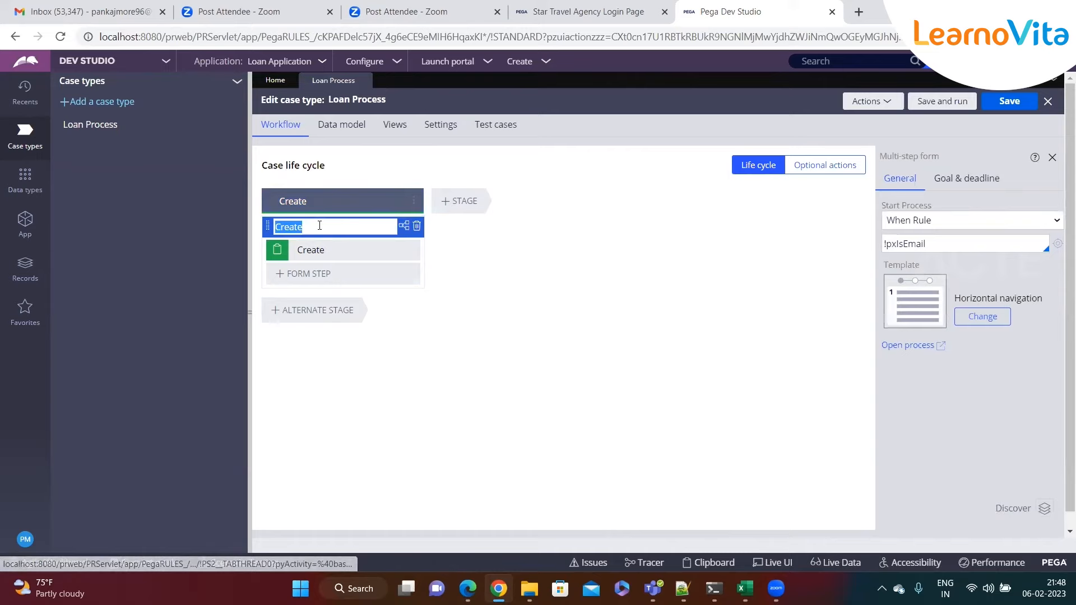
click(336, 251)
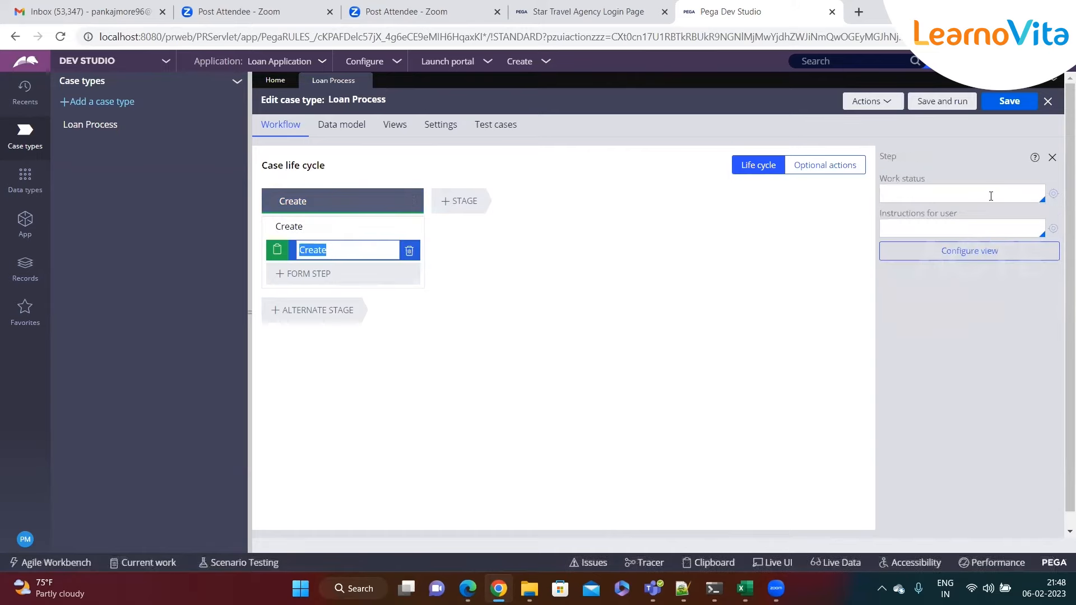
click(1052, 161)
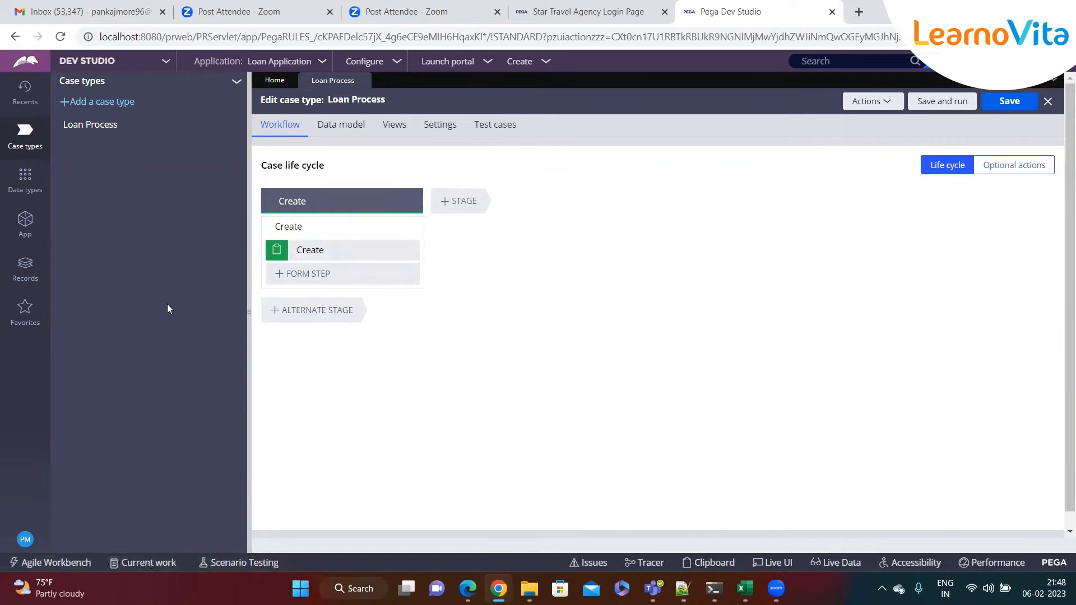
click(327, 200)
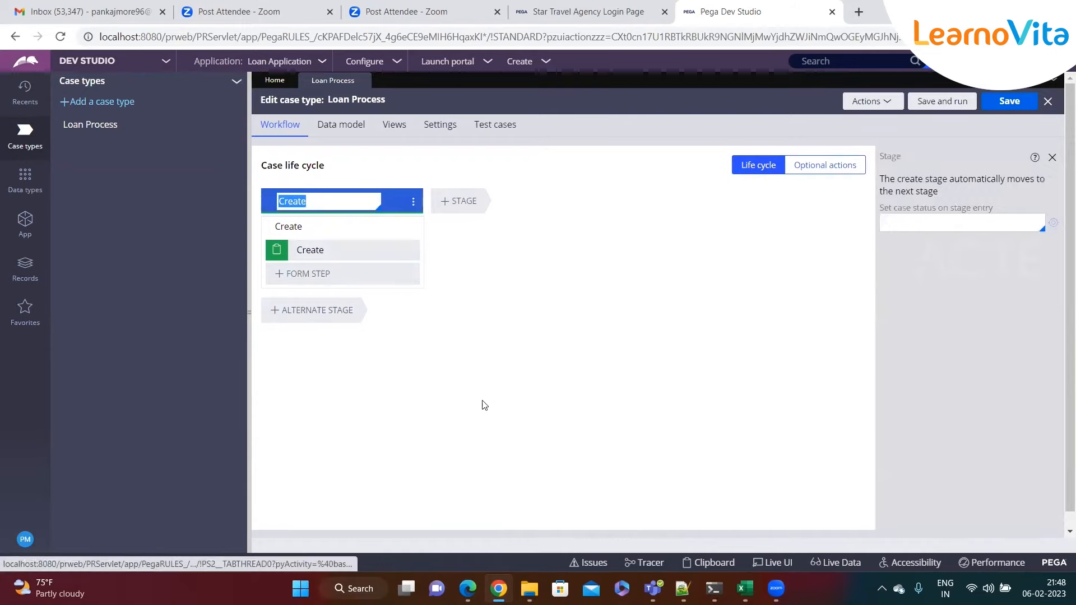
key(alt+Tab)
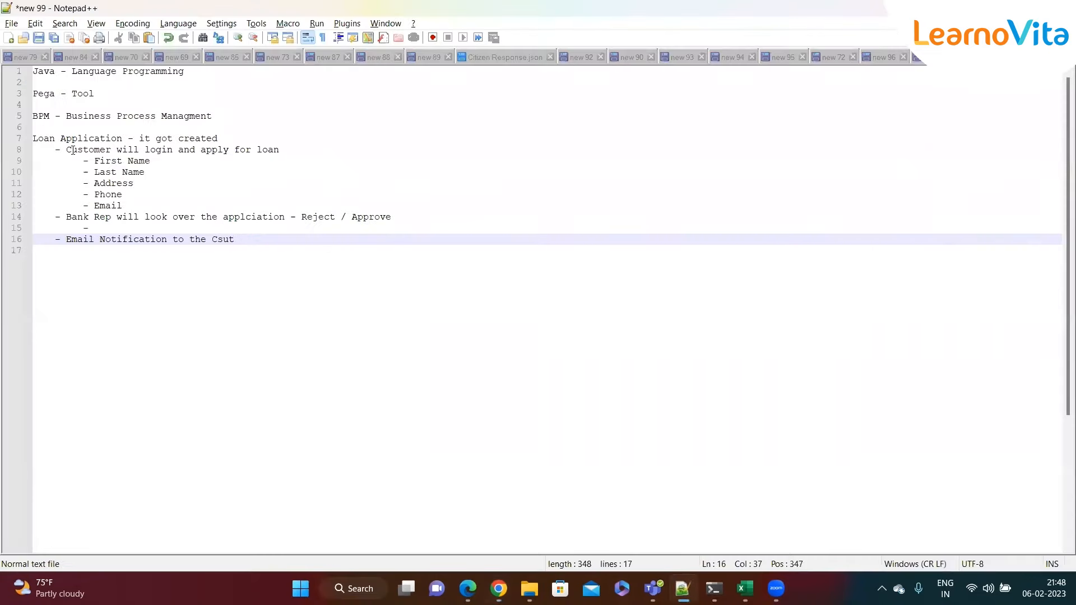
drag(68, 151, 286, 150)
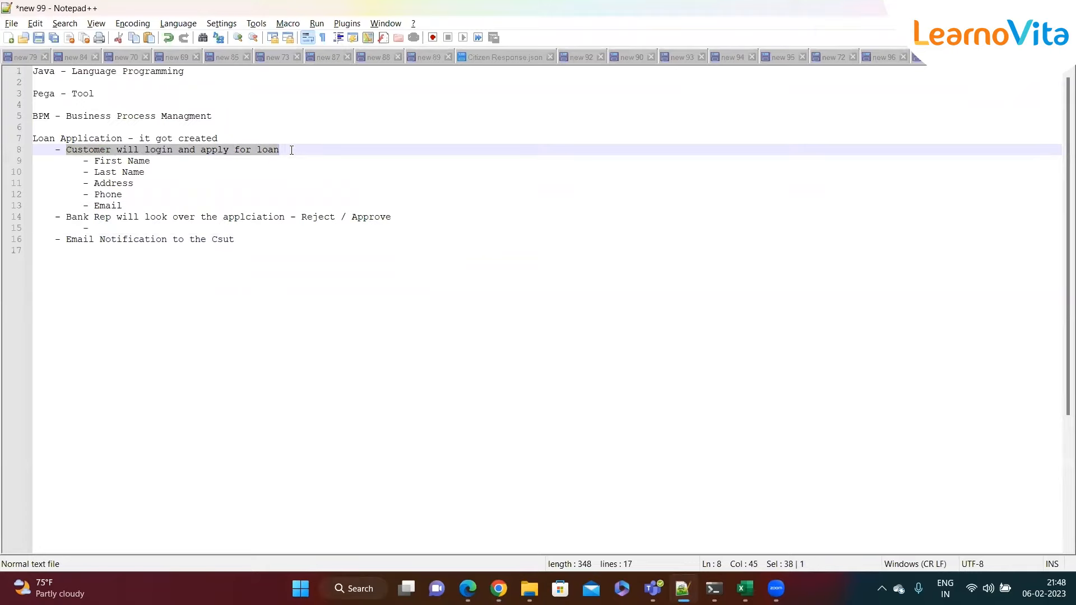
key(alt+Tab)
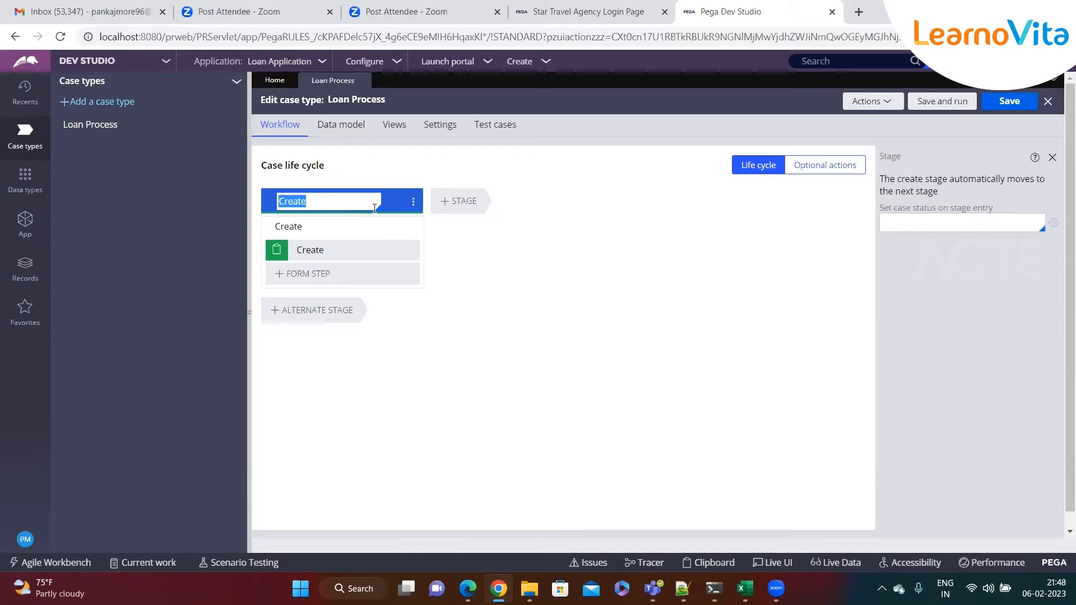
- Rename the Create stage to 'Capture Loan Details'
text(Ca)
text(tu)
text(ur)
key(BackSpace)
key(BackSpace)
text(ew)
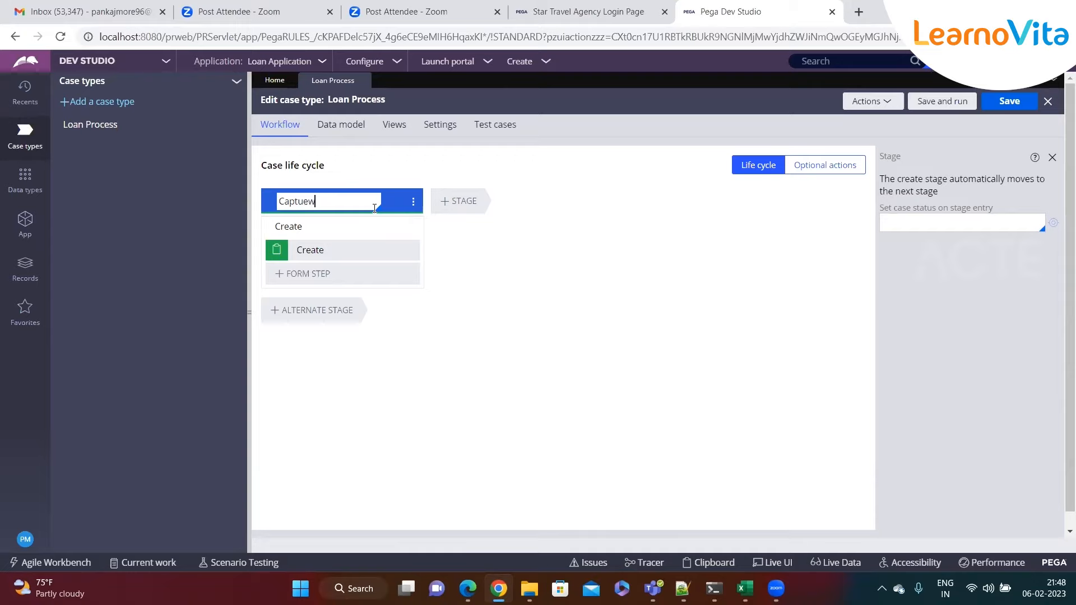
text(Deta)
key(BackSpace)
key(BackSpace)
key(BackSpace)
key(BackSpace)
text(Loan Details)
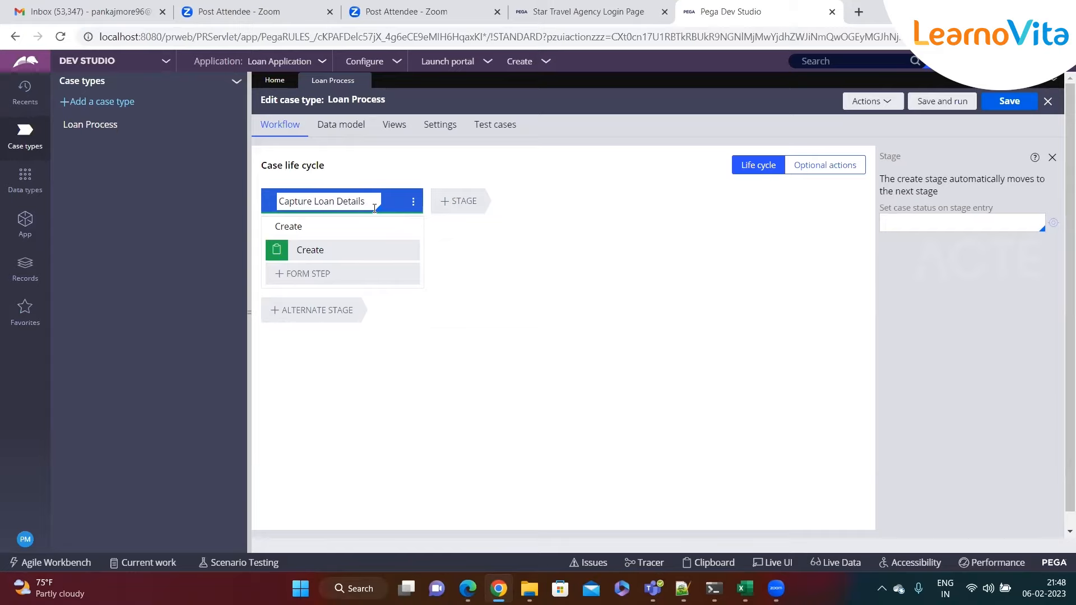
- Add a second stage named 'Approval' after Capture Loan Details
click(457, 203)
key(alt+Tab)
drag(66, 217, 427, 220)
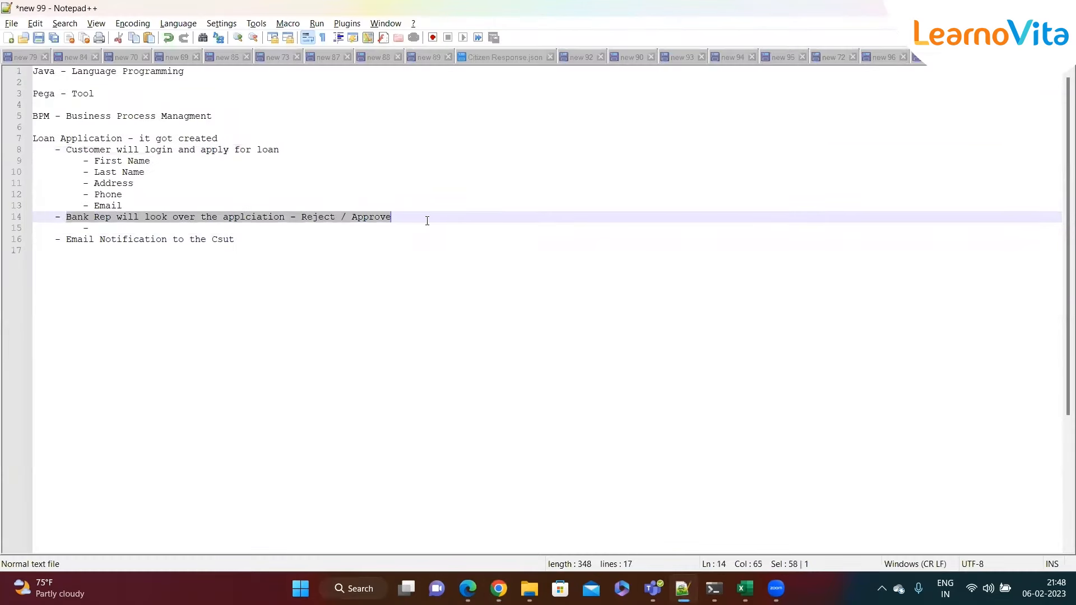
key(alt+Tab)
text(Approva)
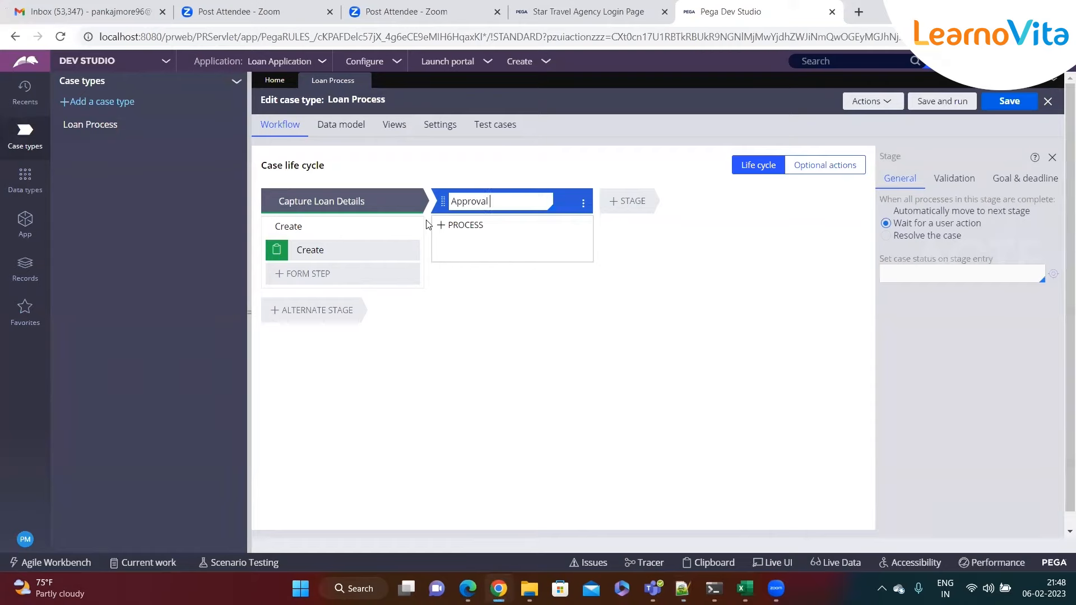
key(BackSpace)
key(BackSpace)
click(616, 206)
- Add a third stage named 'Email Notification' after Approval
key(alt+Tab)
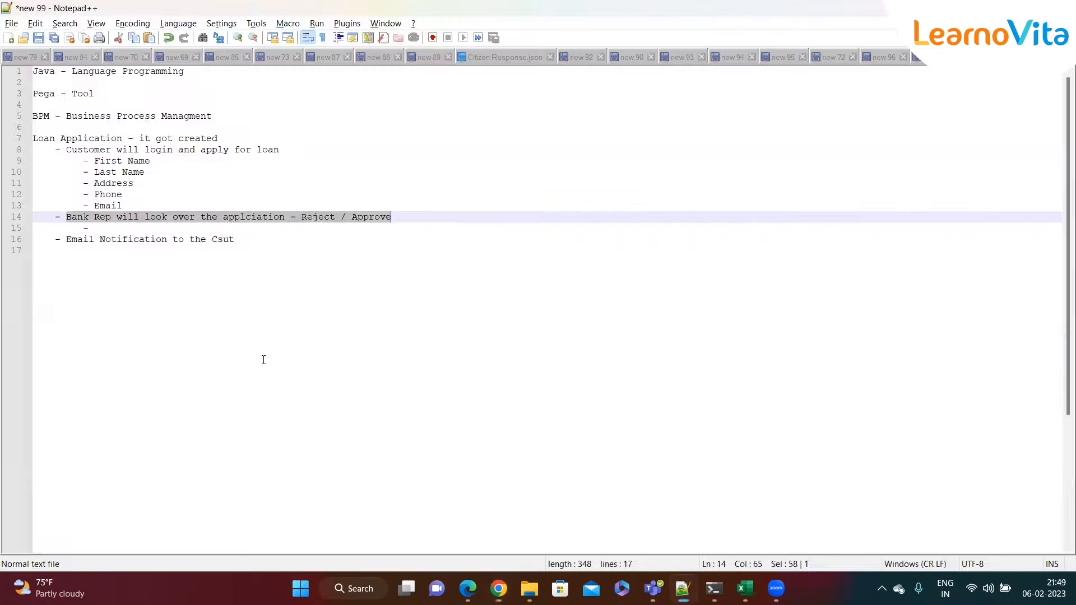
drag(66, 239, 271, 239)
key(alt+Tab)
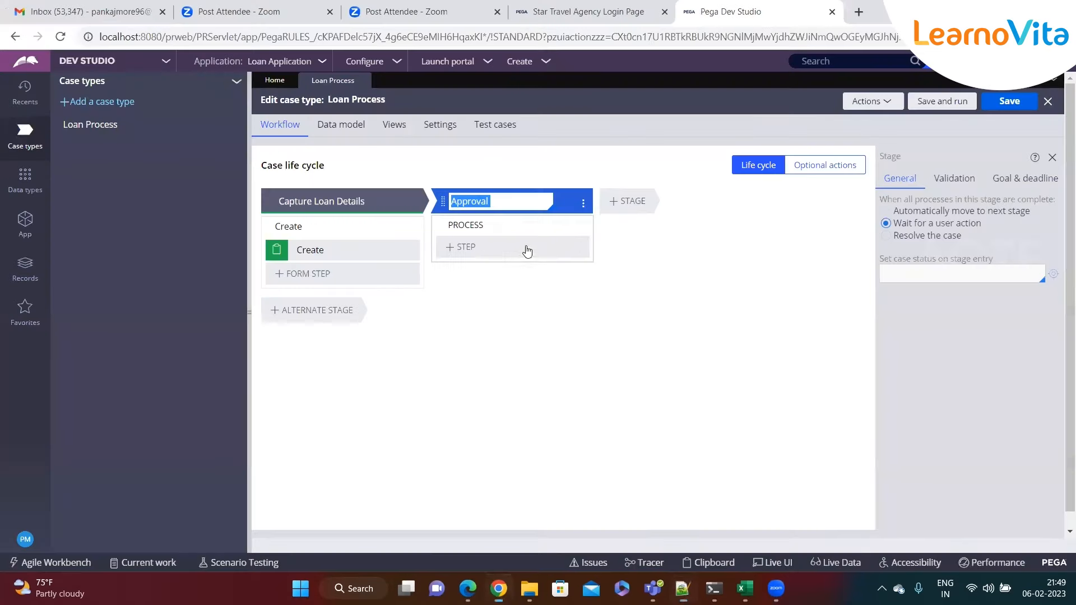
click(636, 207)
text(Email No)
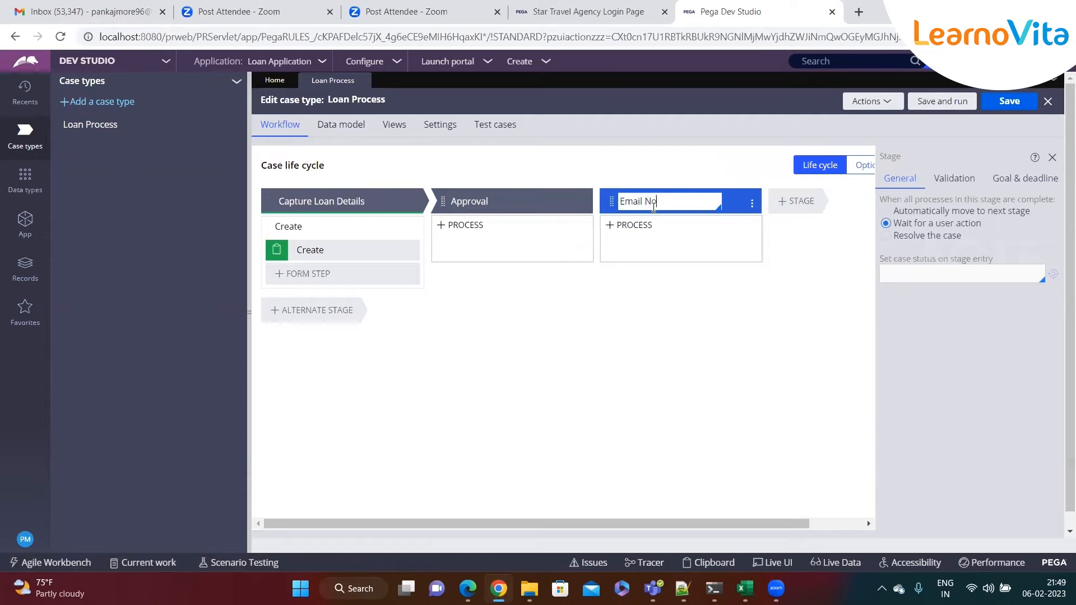
text(tificatio n)
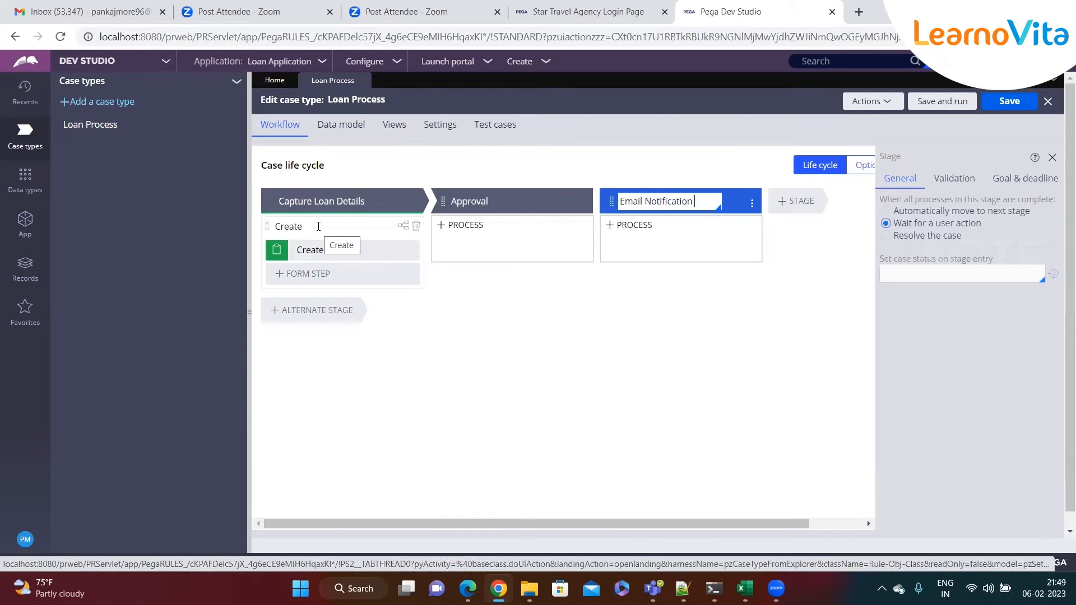
click(281, 201)
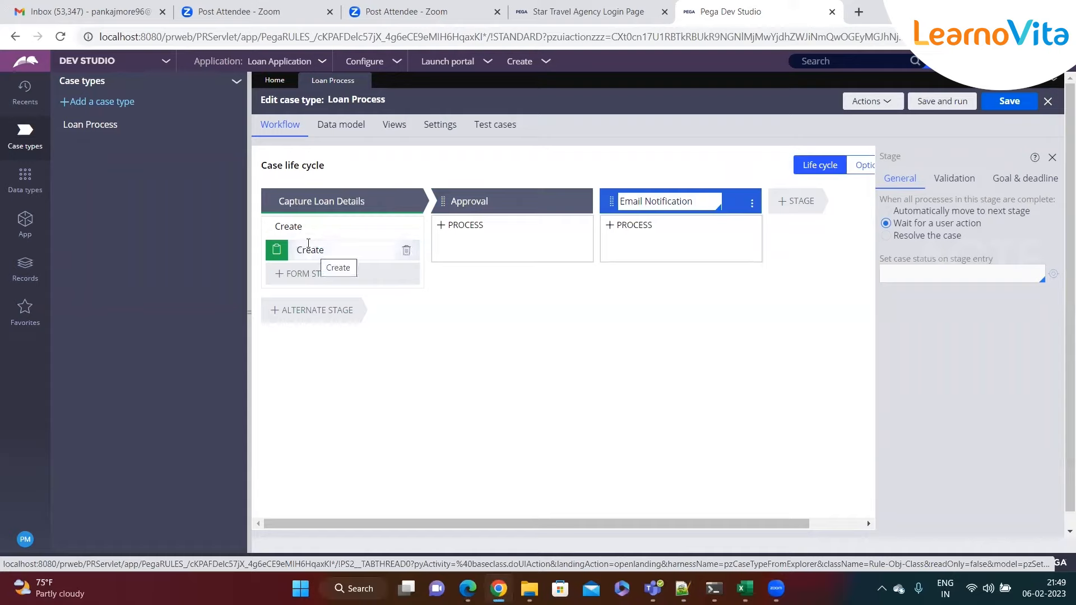
click(303, 203)
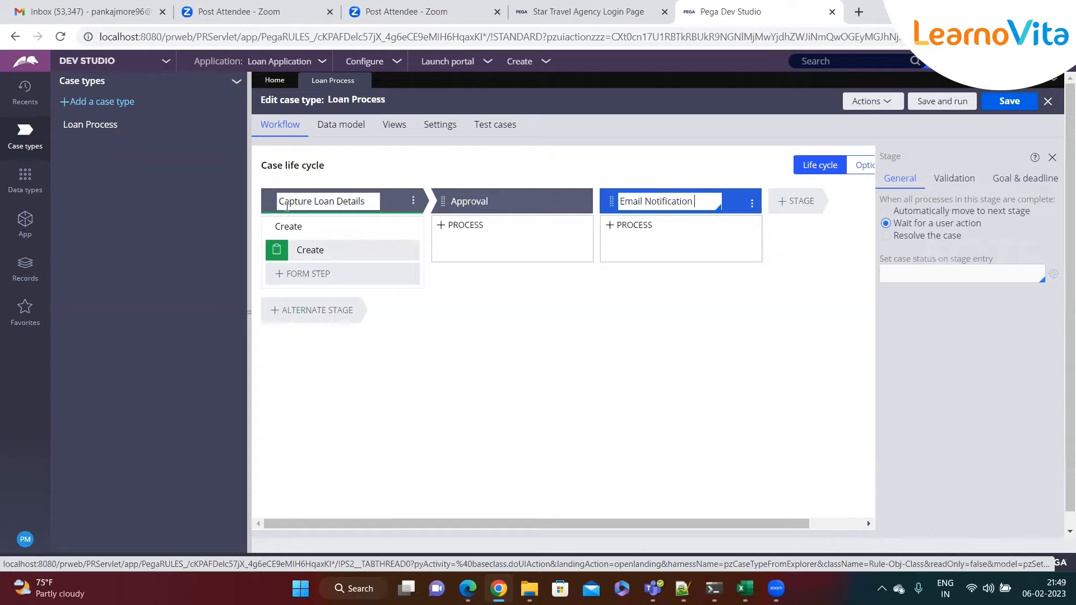
- Rename the first process to 'Capture Loan Details' and its step to 'Enter Personal Details'
click(311, 228)
text(Captur)
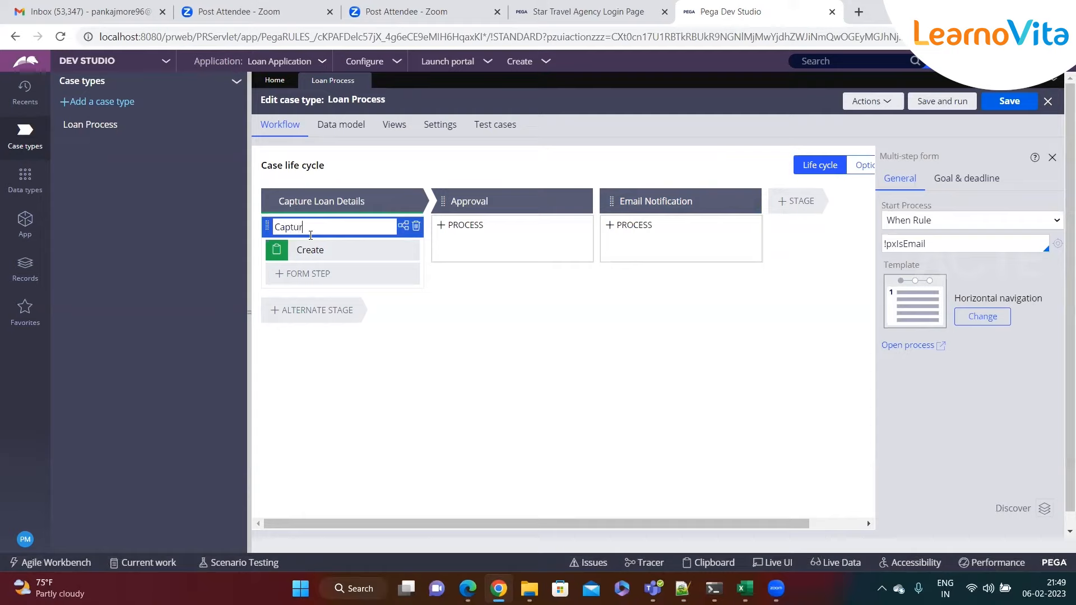
text(e Loan Details)
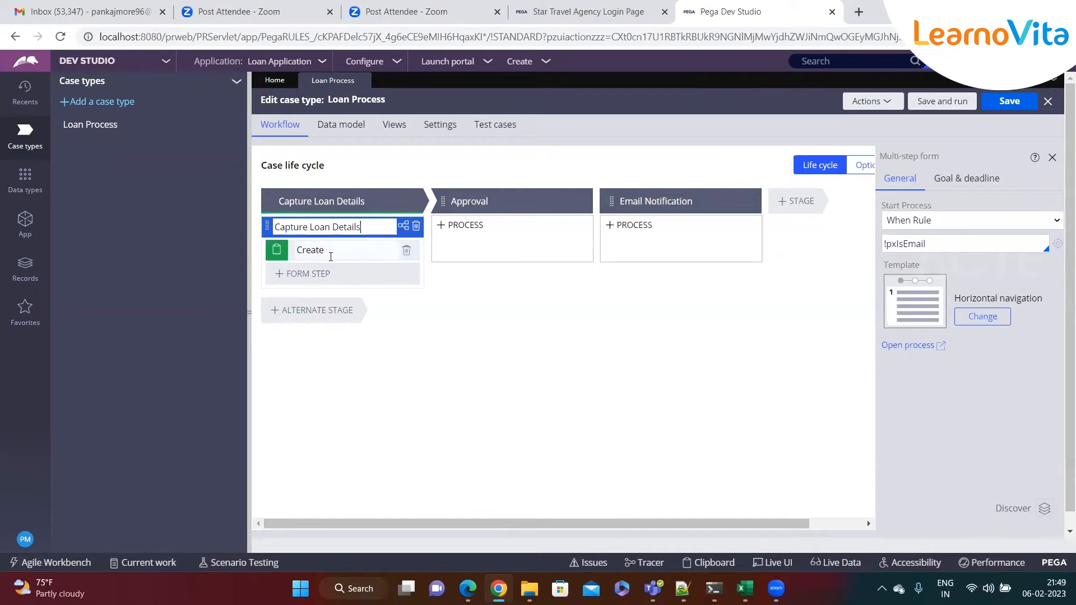
click(352, 251)
text(Enter Loan)
key(BackSpace)
key(BackSpace)
key(BackSpace)
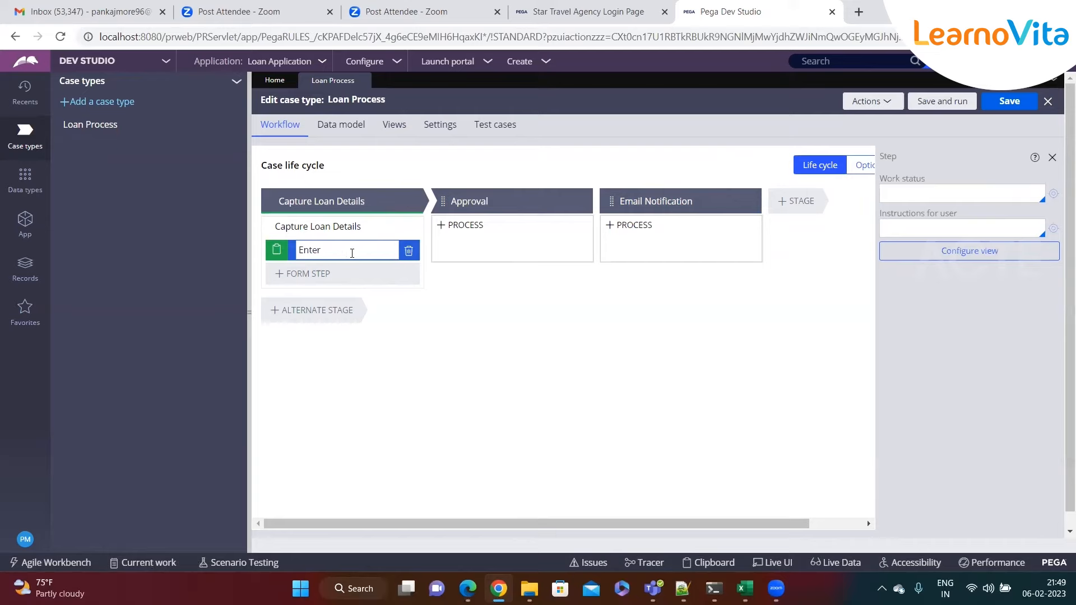
text(Personal Details)
mouse_move(444, 257)
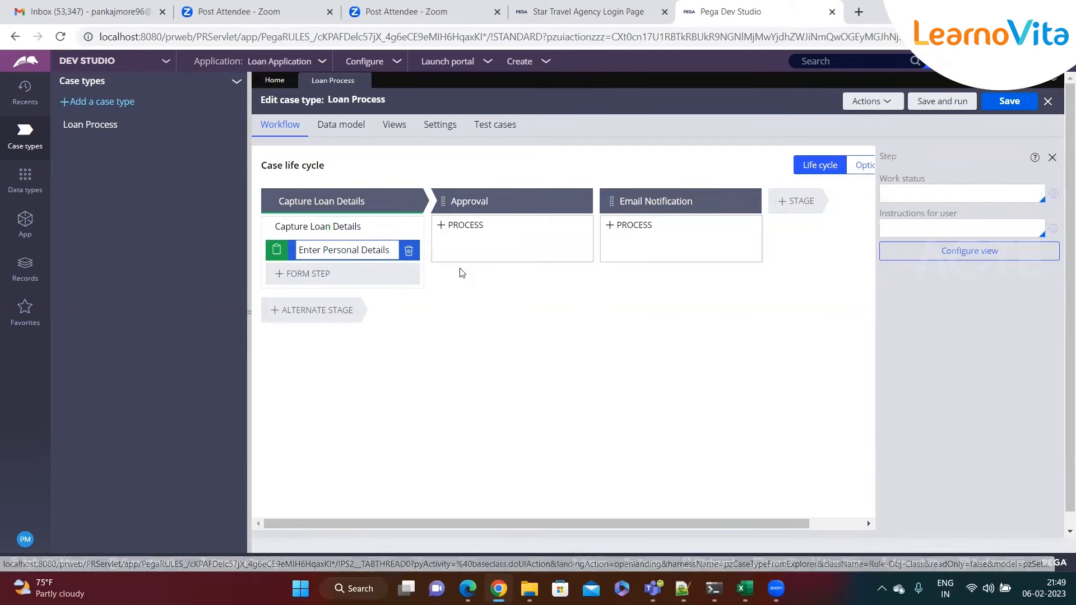
click(456, 248)
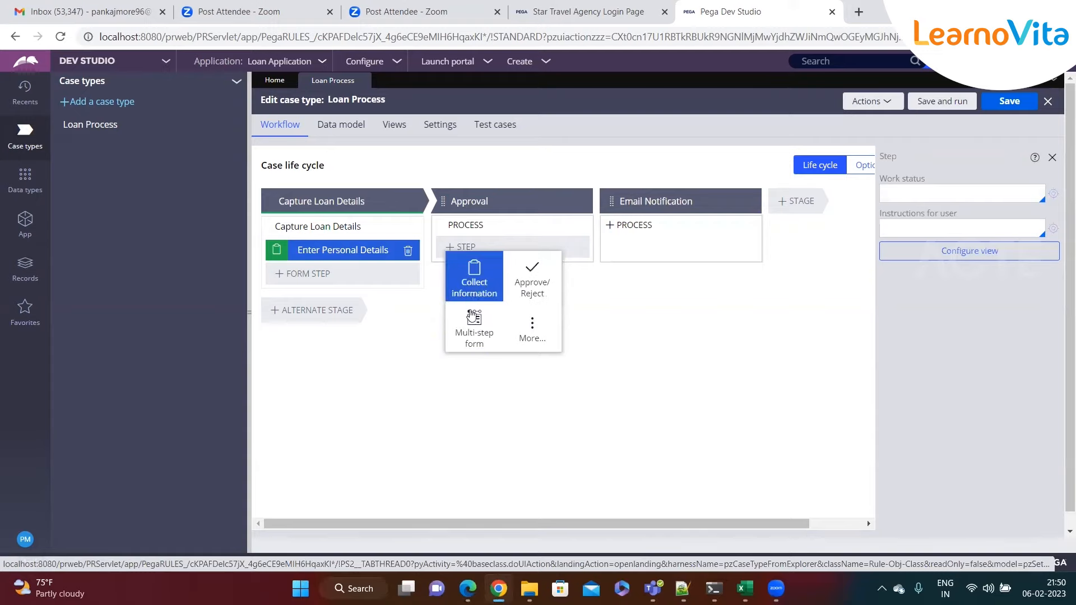
- Add an 'Approve / Reject' approval step to the Approval stage, plus a process for Email Notification
click(533, 273)
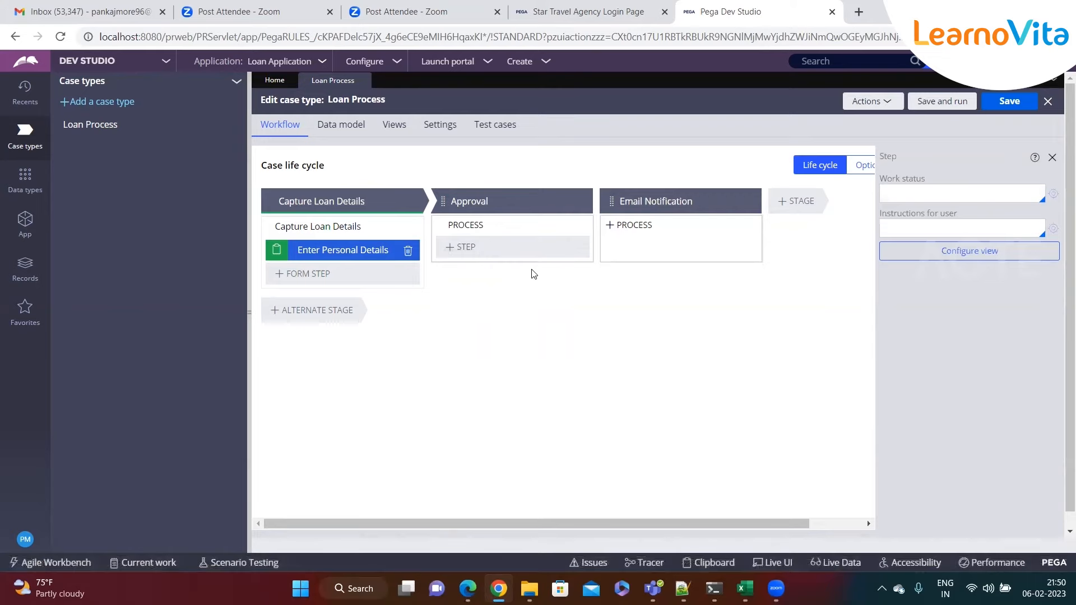
text(Approve)
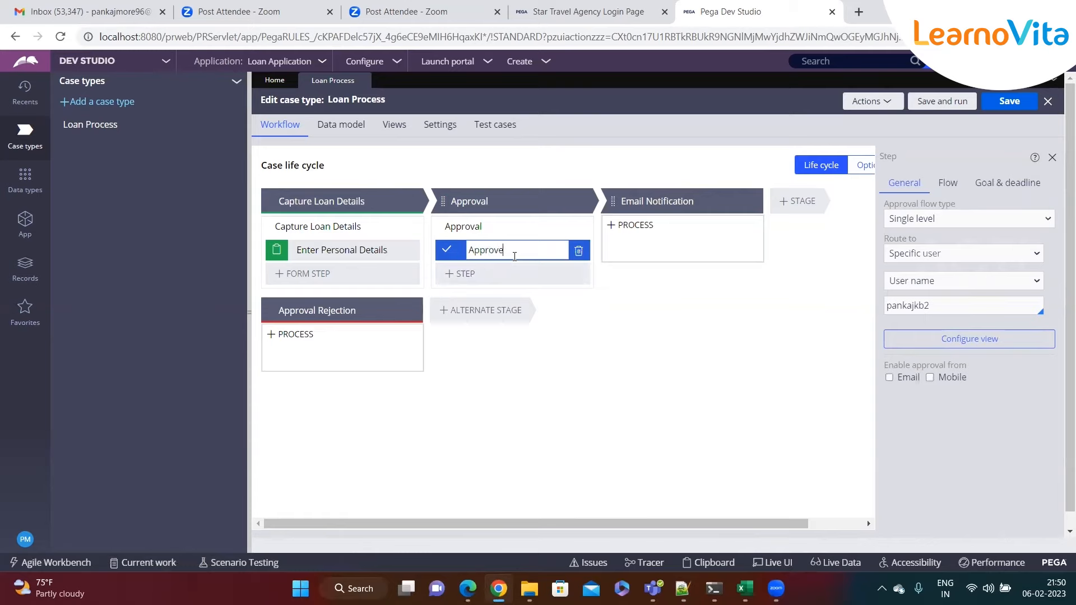
text( / Reject)
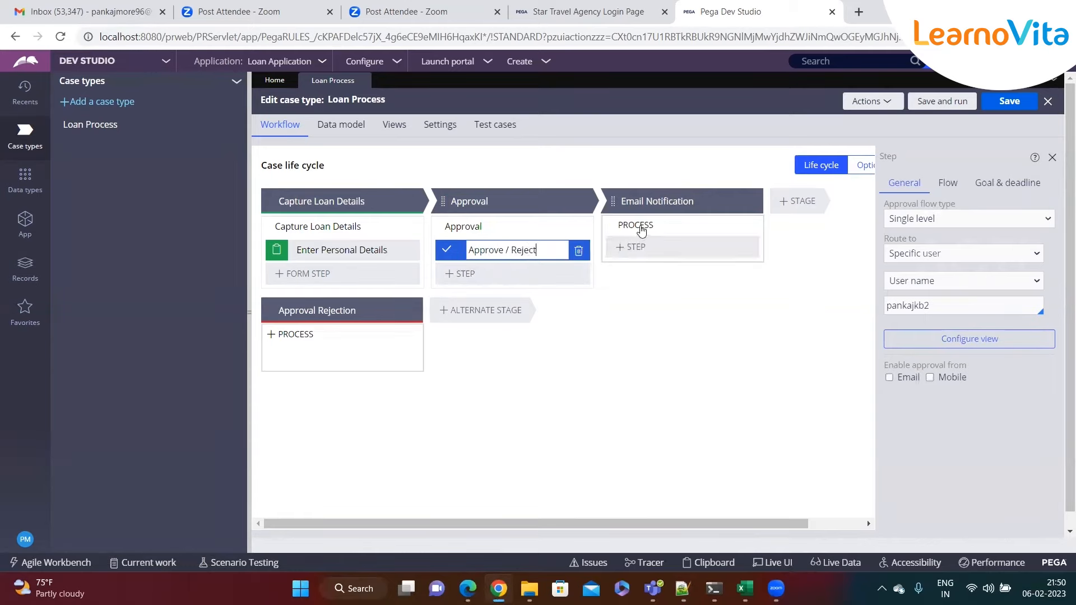
click(666, 223)
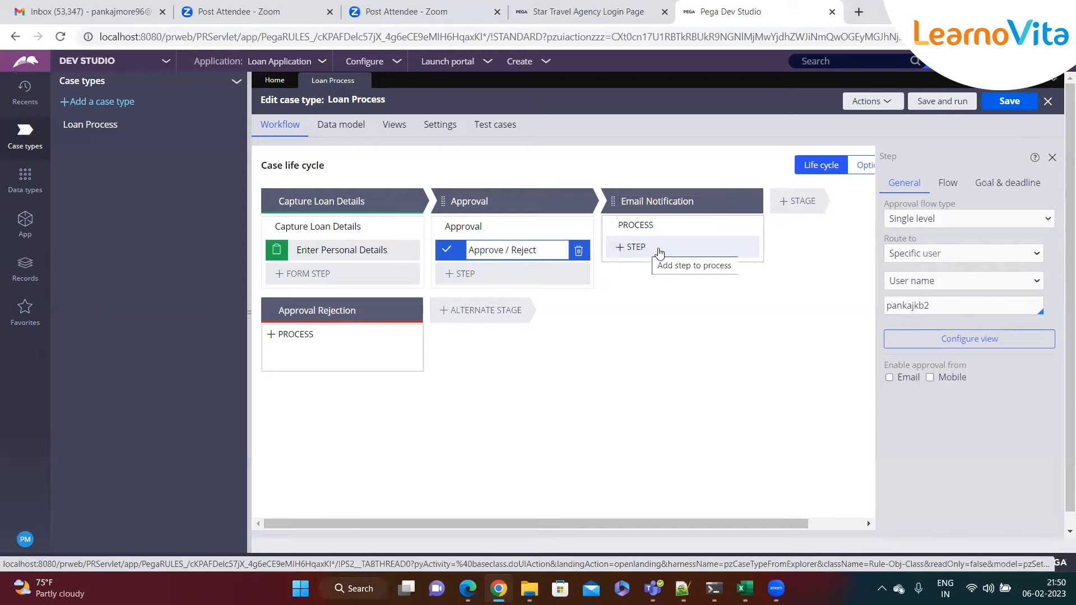
- Add a Send email automation step to the Email Notification process
click(628, 250)
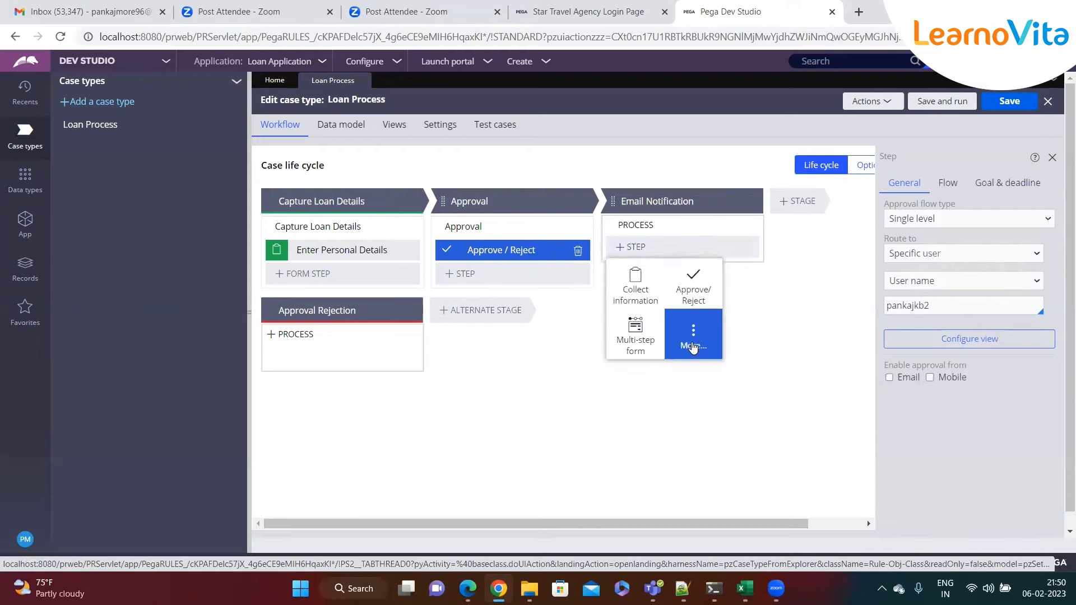
click(692, 337)
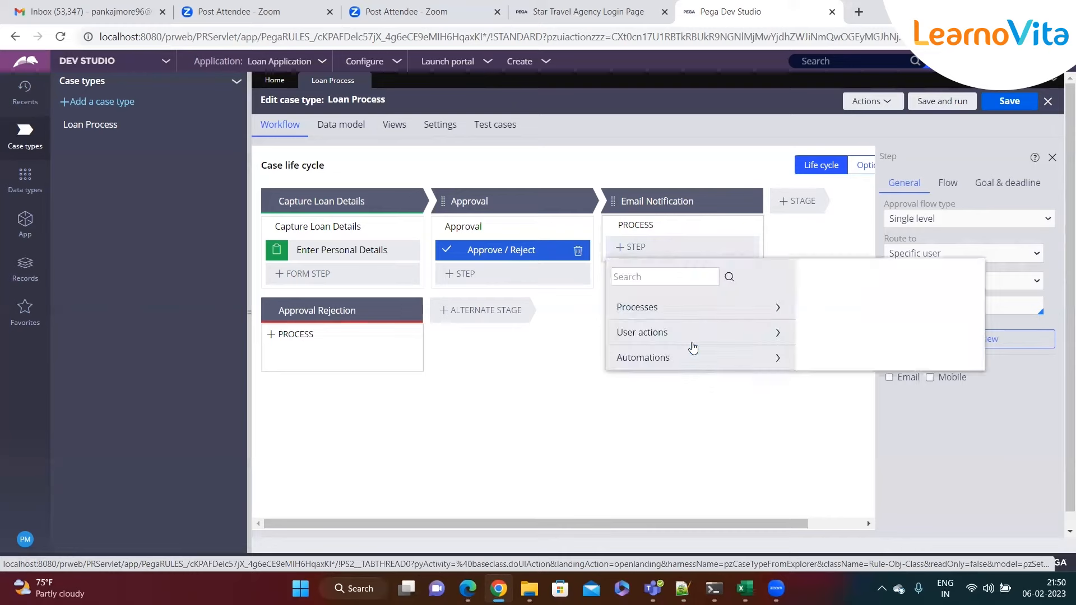
click(779, 358)
scroll(720, 392, down, 2)
scroll(720, 391, down, 4)
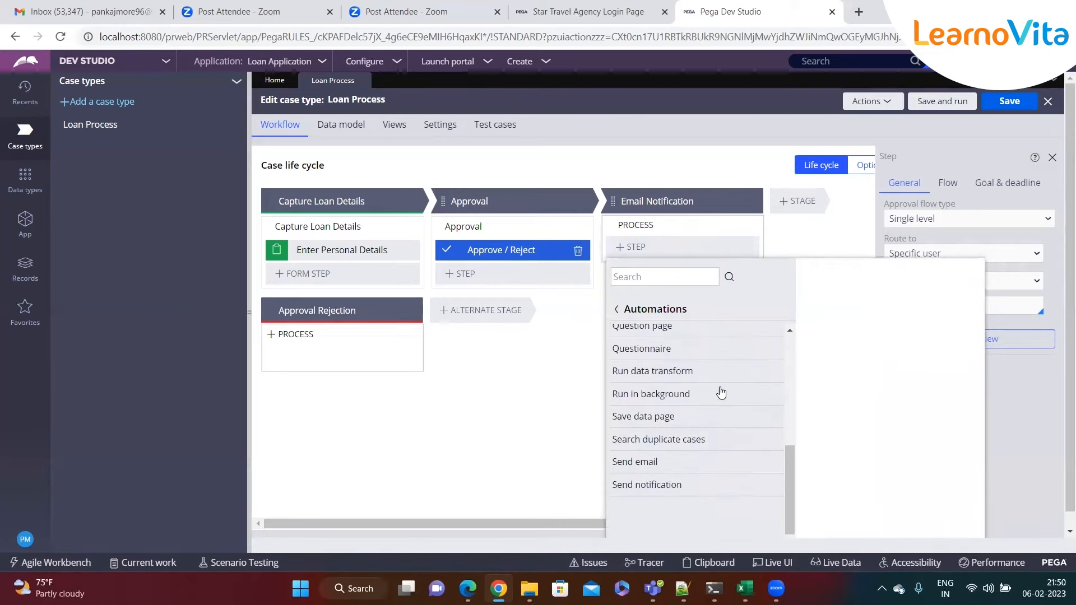
click(617, 310)
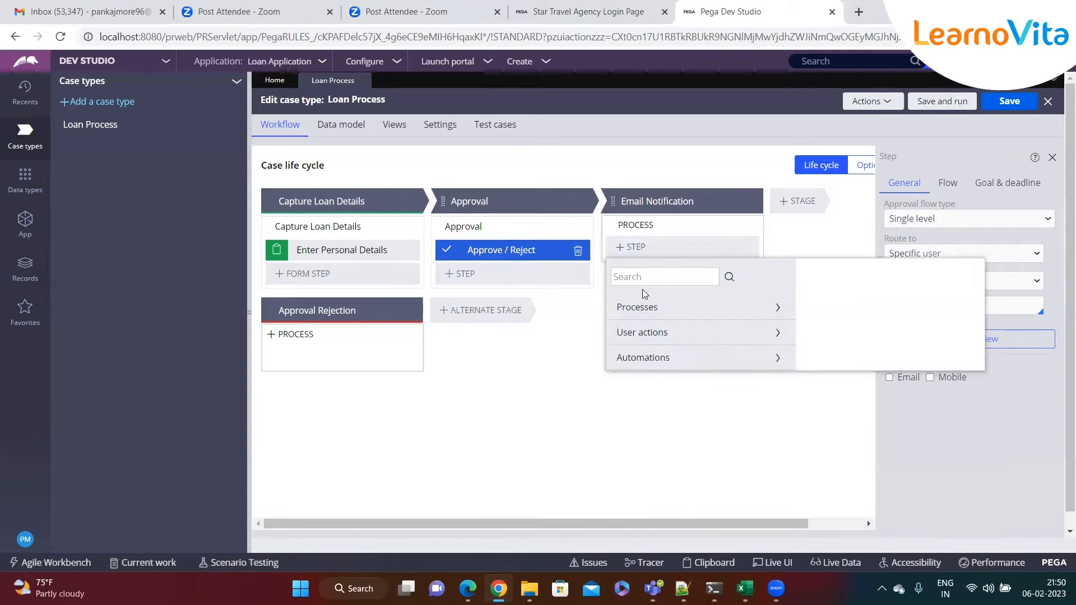
click(566, 354)
click(625, 249)
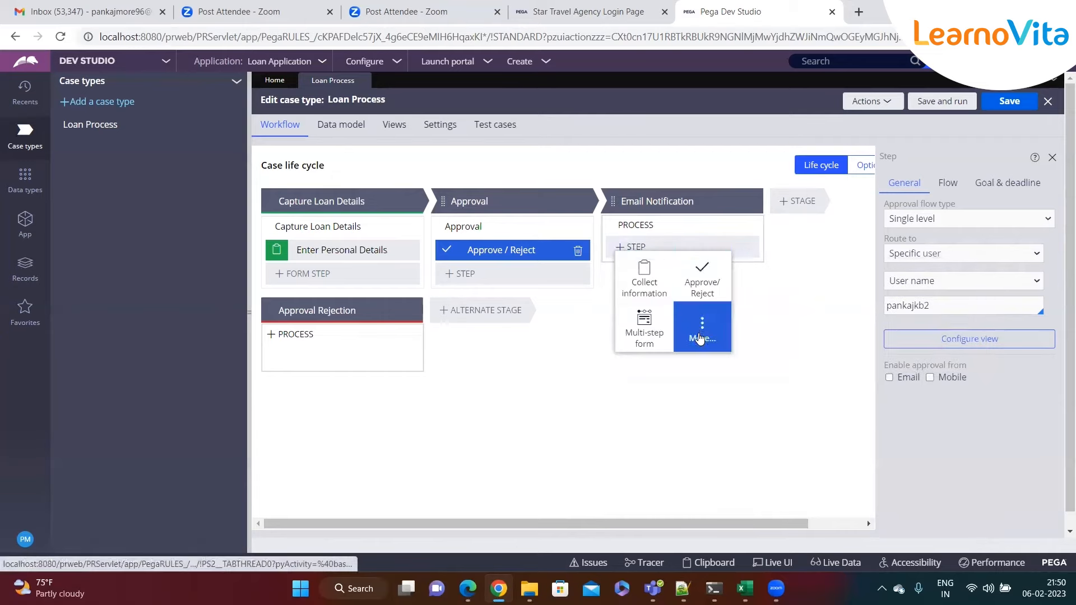
click(701, 335)
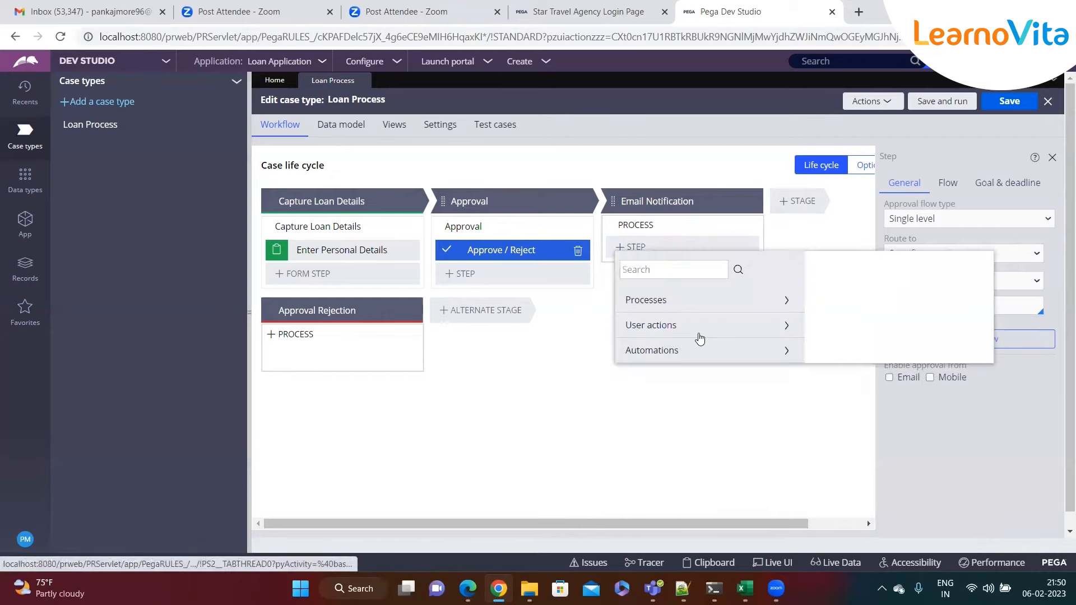
click(678, 355)
scroll(681, 370, down, 5)
scroll(681, 378, down, 3)
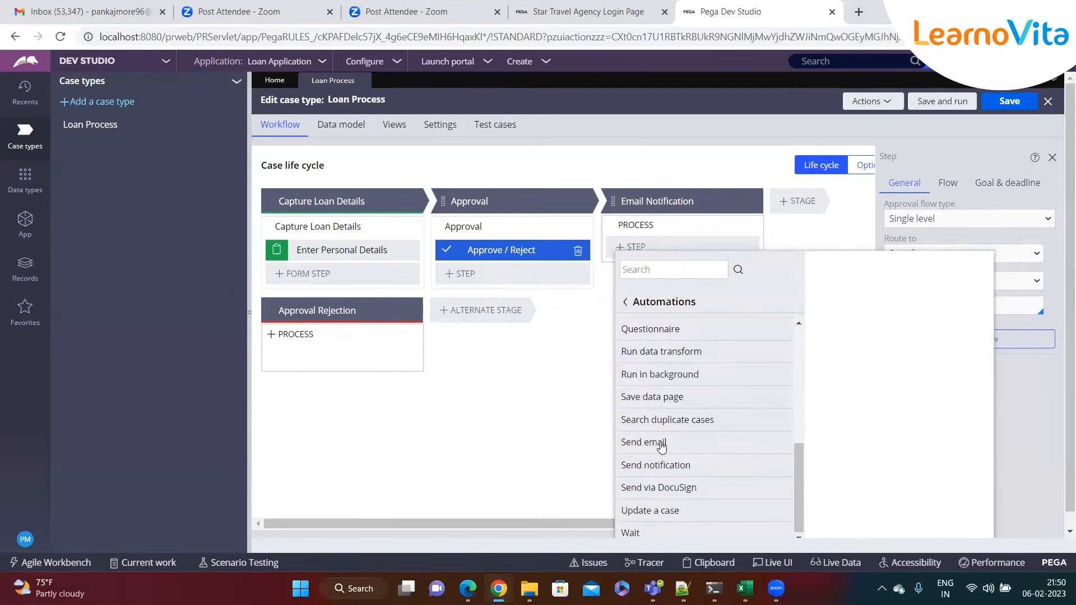
click(683, 447)
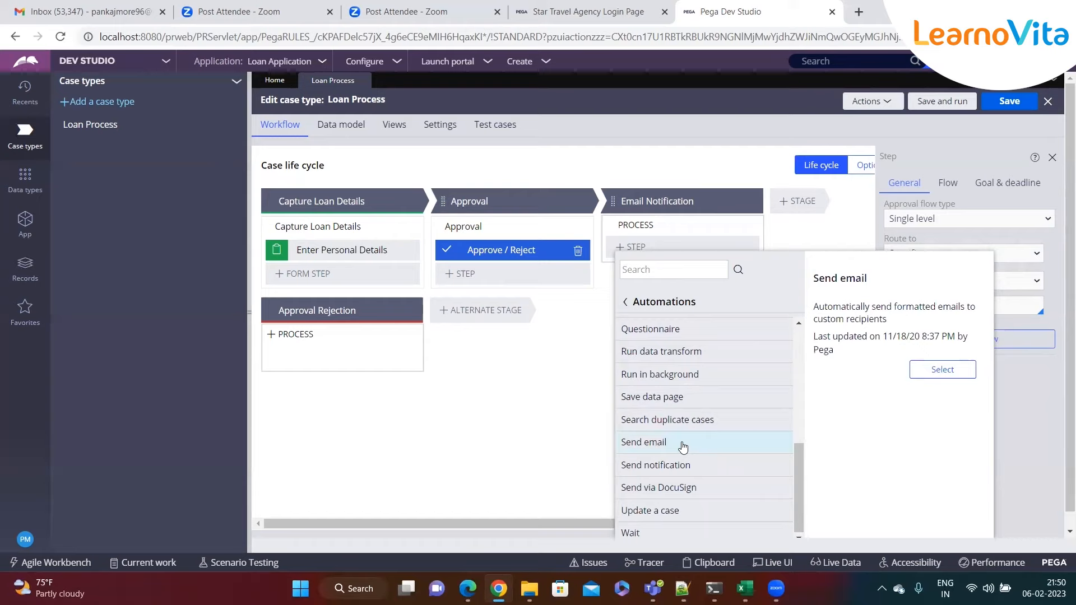
click(955, 371)
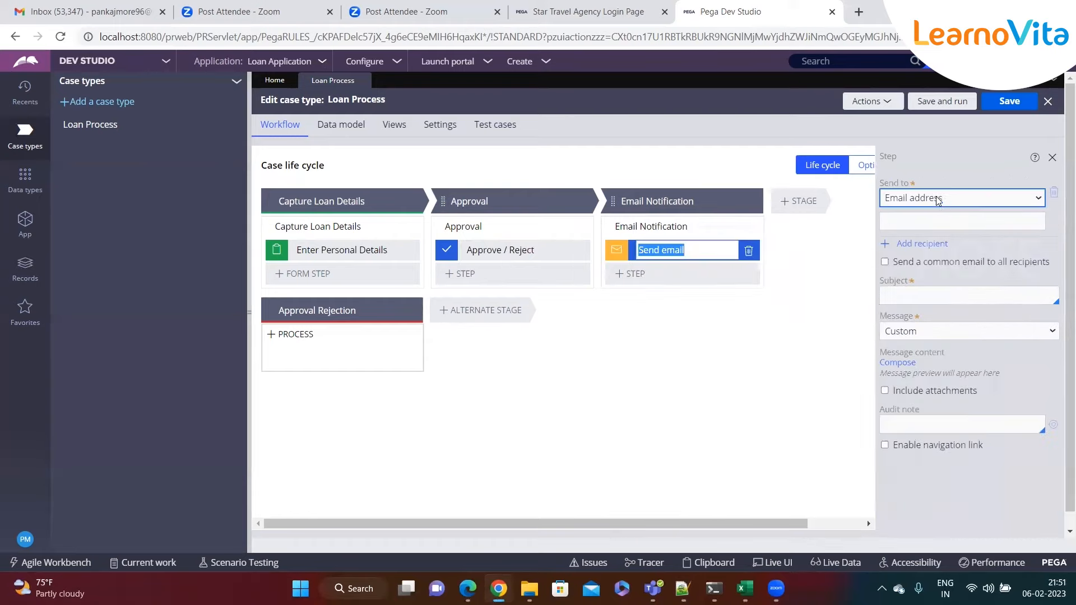
- Enter the recipient's email address and the subject 'Loan got approved' for the Send email step
click(906, 220)
click(902, 221)
text(pankaj@)
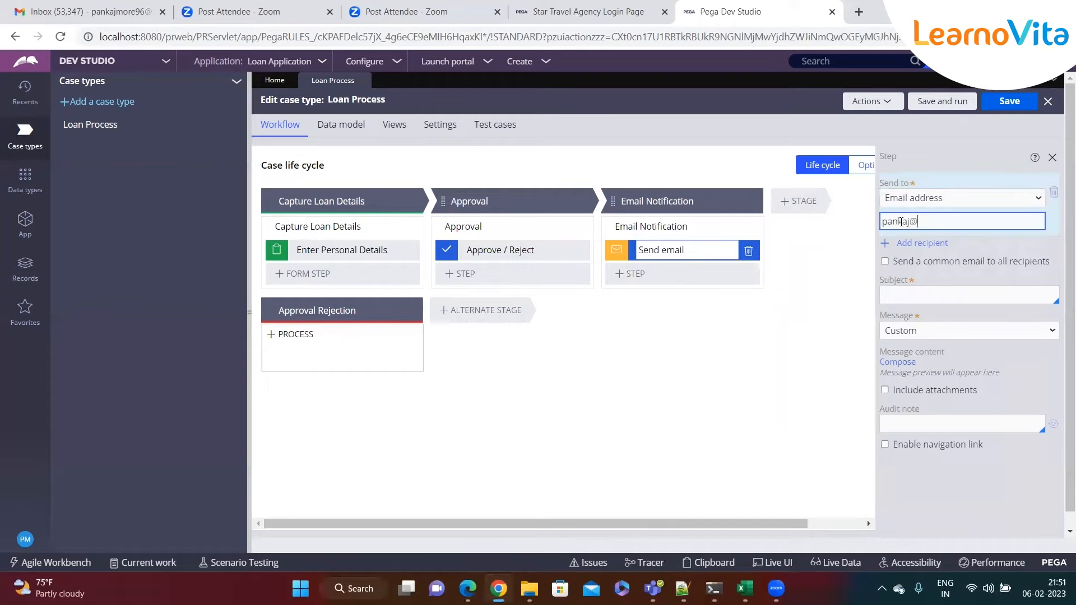
text(test.com)
click(942, 297)
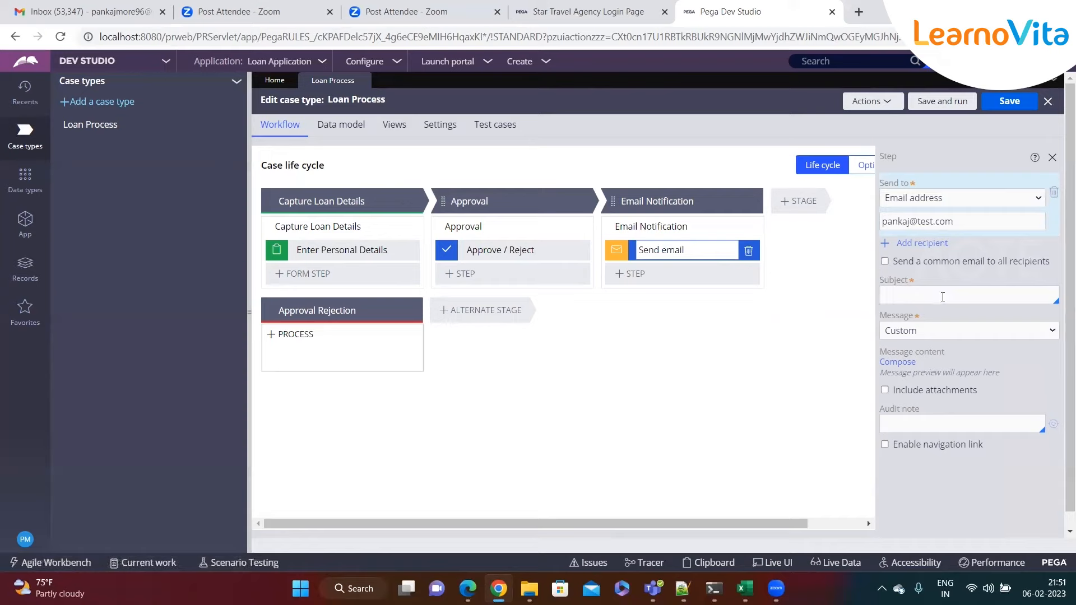
text(Loan Applicat)
key(BackSpace)
key(BackSpace)
key(BackSpace)
text(got approved)
- Compose the email body 'Dear, Your loan has been approved. Regards, BOA Team'
click(909, 367)
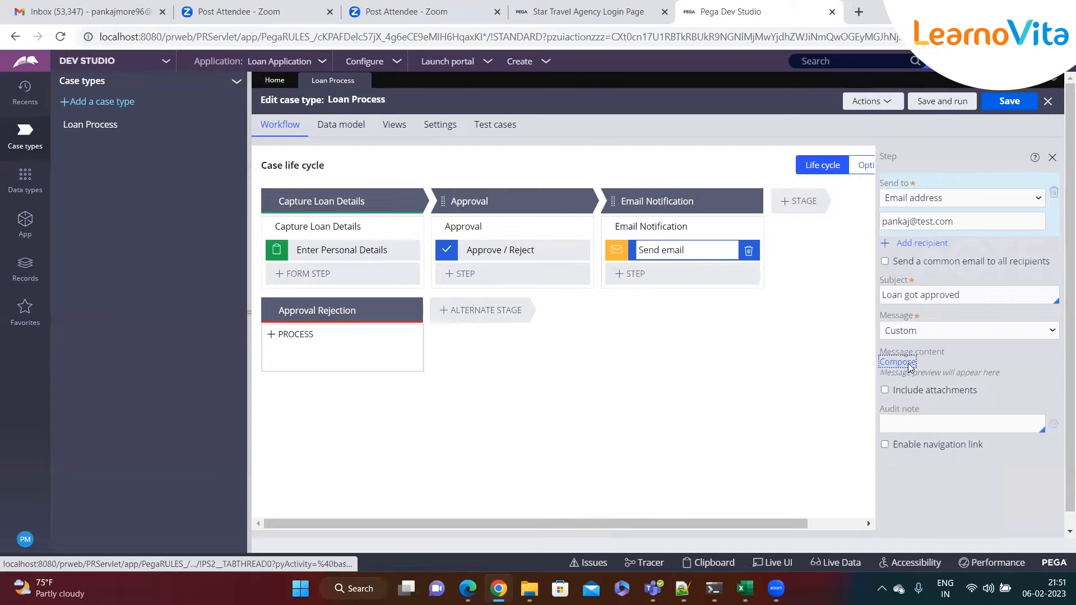
click(528, 254)
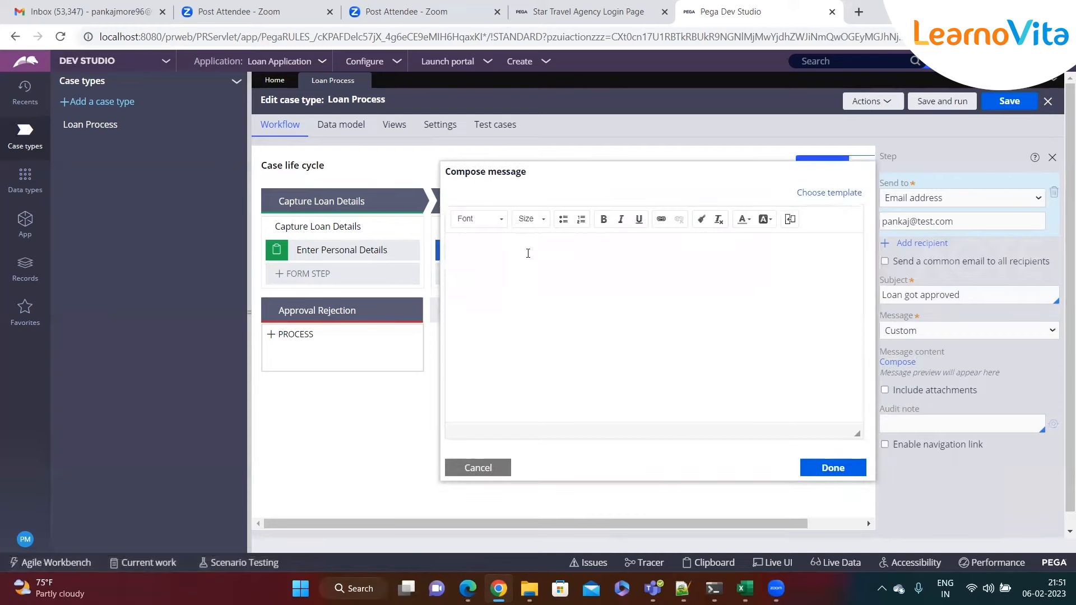
text(Dear, )
text(You)
text(r loan has bee)
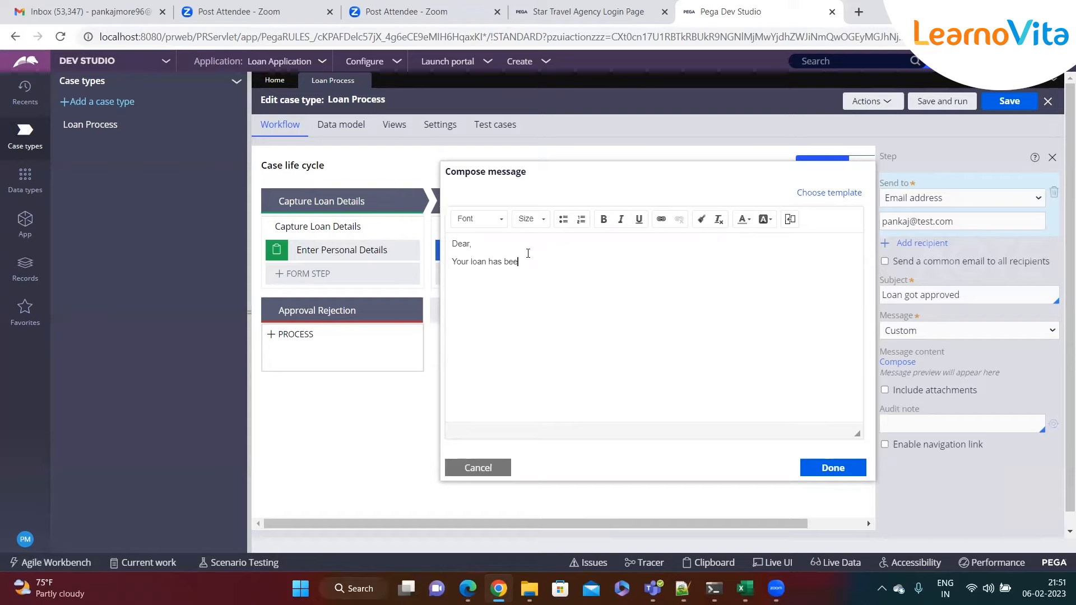
text(n approved  )
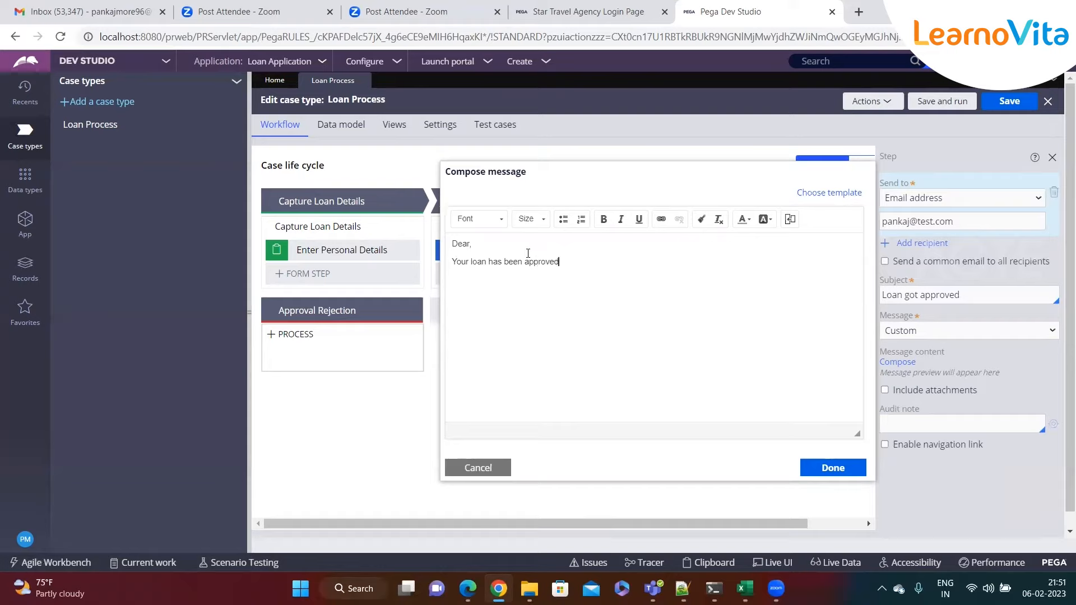
text(Regards, )
text(BOA Team)
click(539, 279)
click(570, 264)
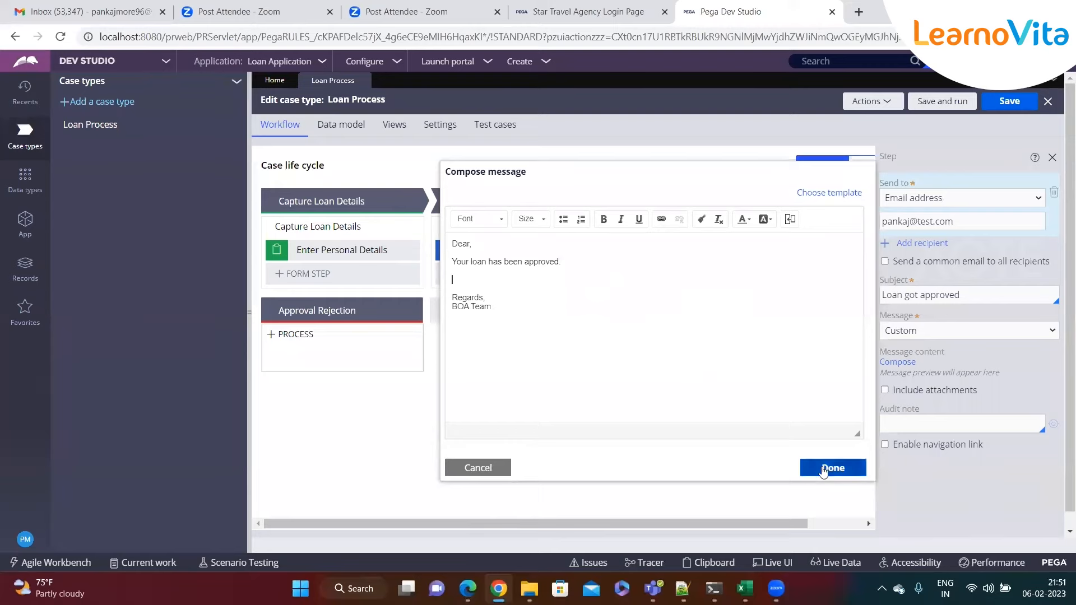
click(825, 467)
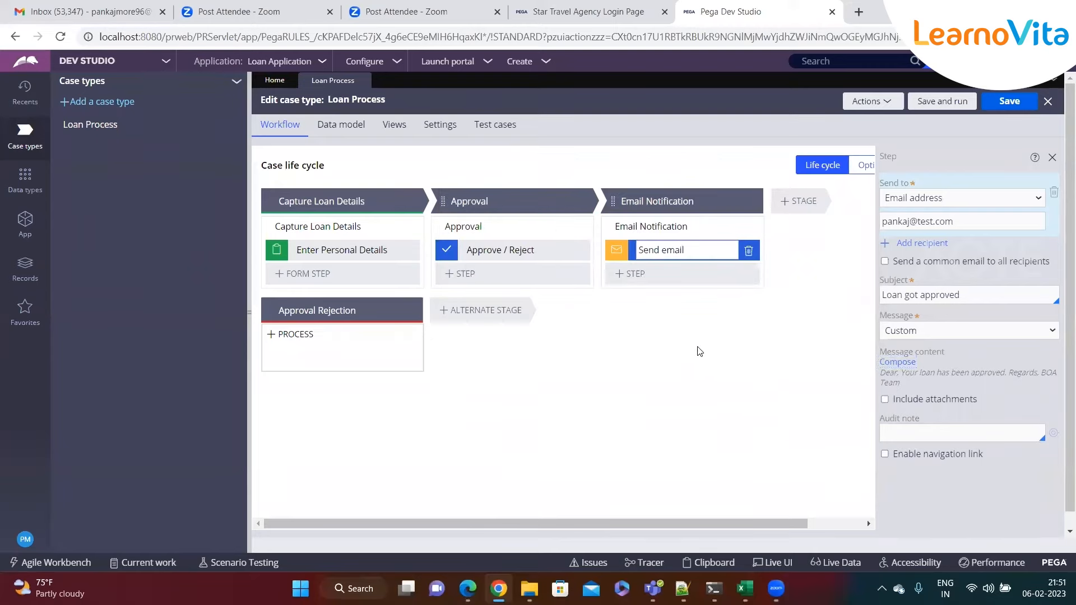
- Rename the email step to 'Send approval Email'
key(BackSpace)
key(BackSpace)
key(BackSpace)
key(BackSpace)
text(approval Email)
key(Return)
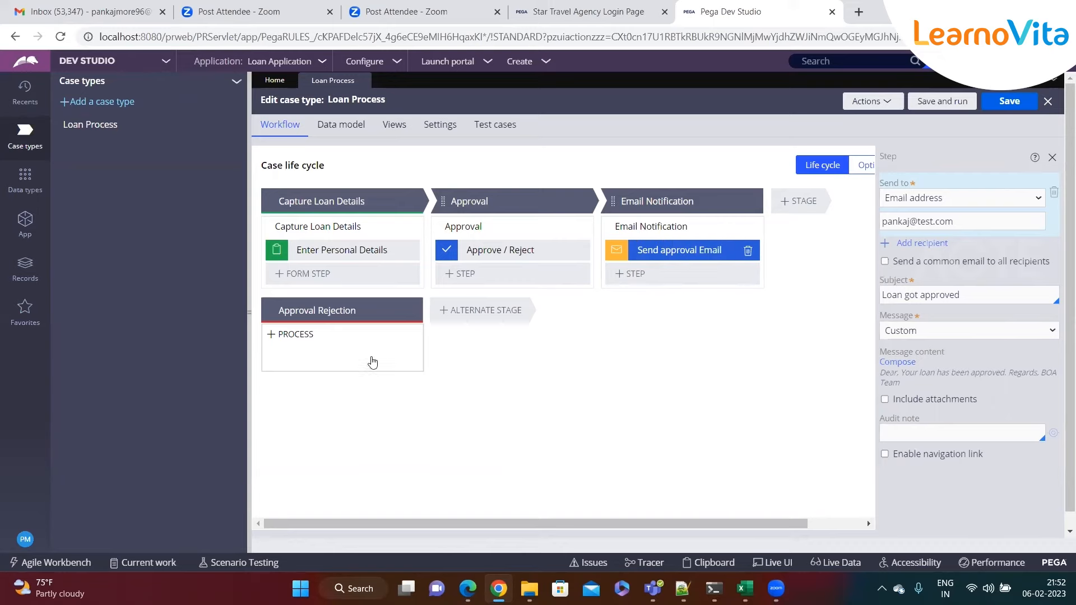
- Collapse the Case types panel and save the Loan Process case type
click(250, 320)
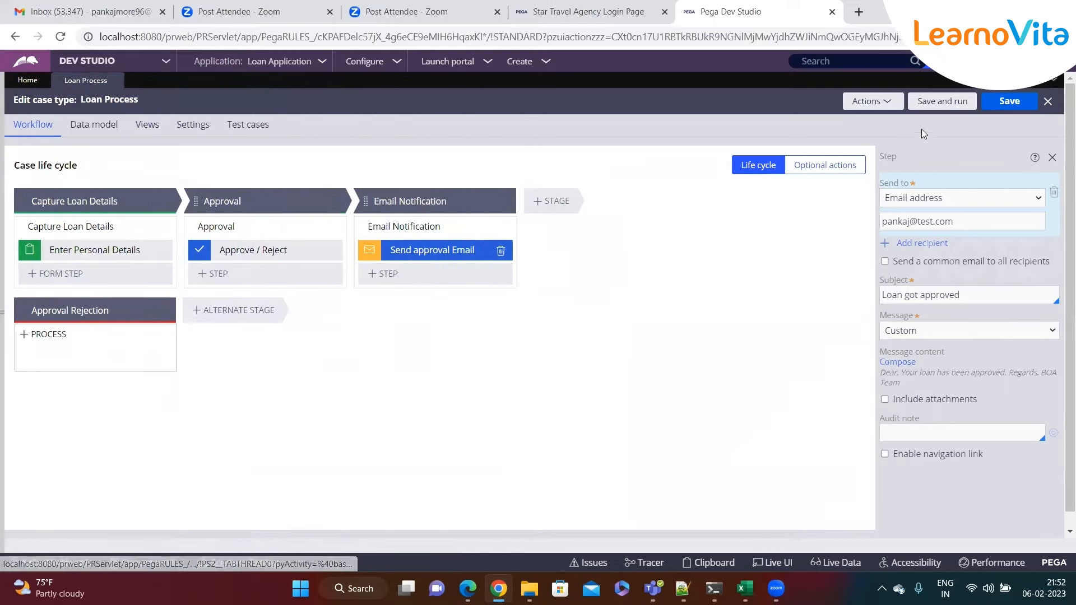
click(1007, 106)
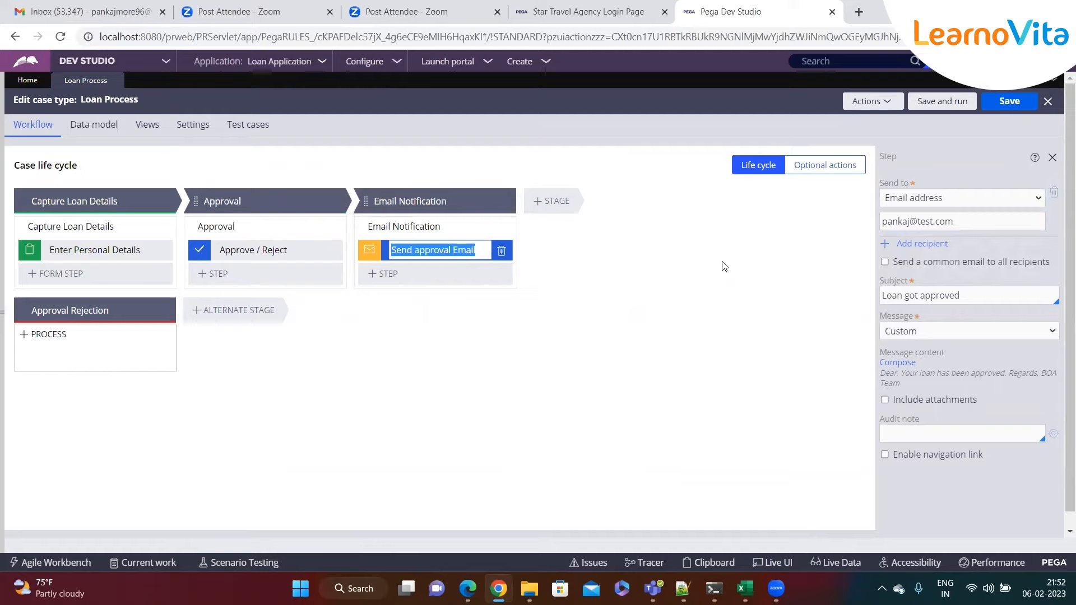
click(507, 338)
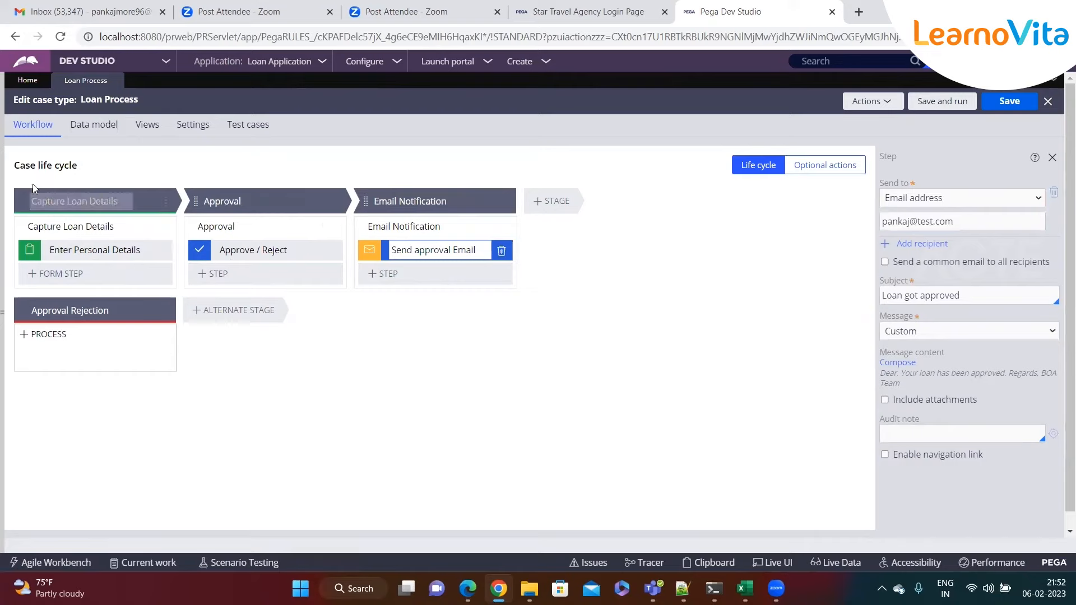
drag(17, 167, 110, 168)
click(281, 456)
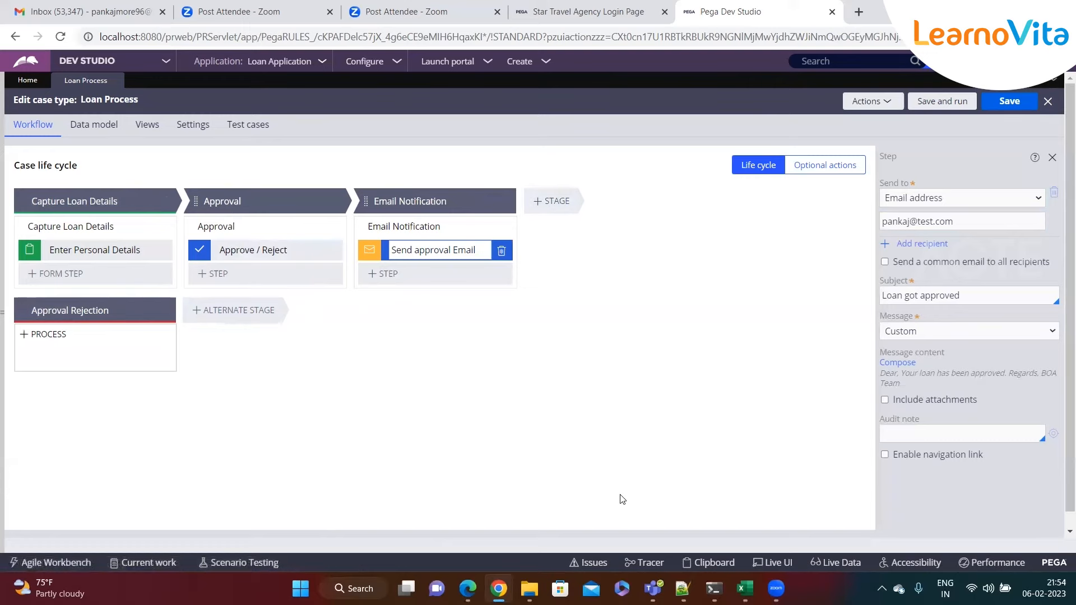
- In the notes, add a 'Stages' heading with '- Primary Stages - Happy path' and '- Alternate Stages' beneath it
key(alt+Tab)
click(261, 322)
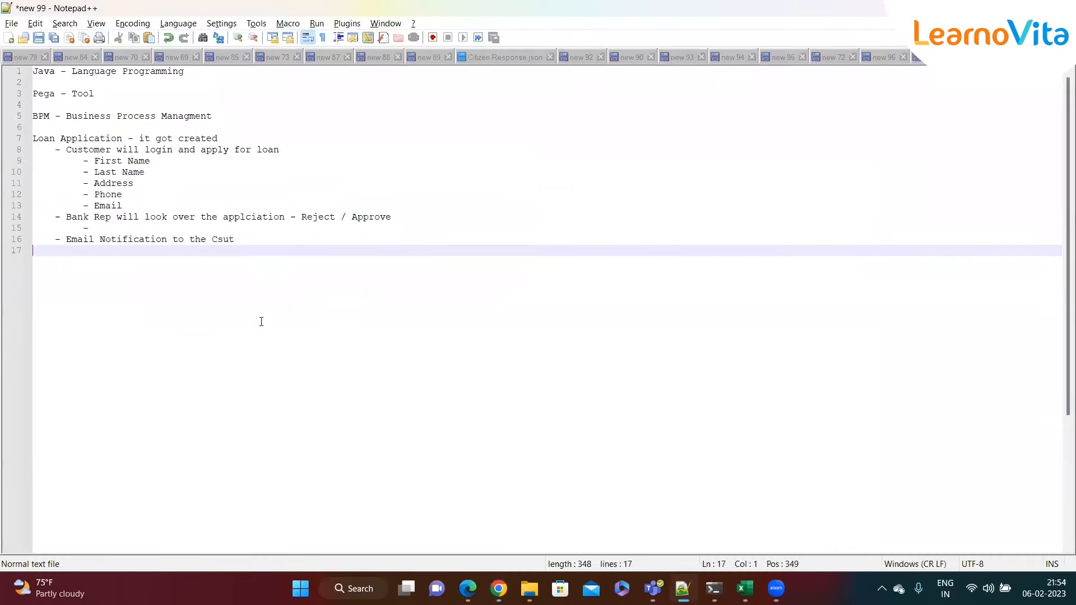
key(Return)
key(Return)
text(Stages)
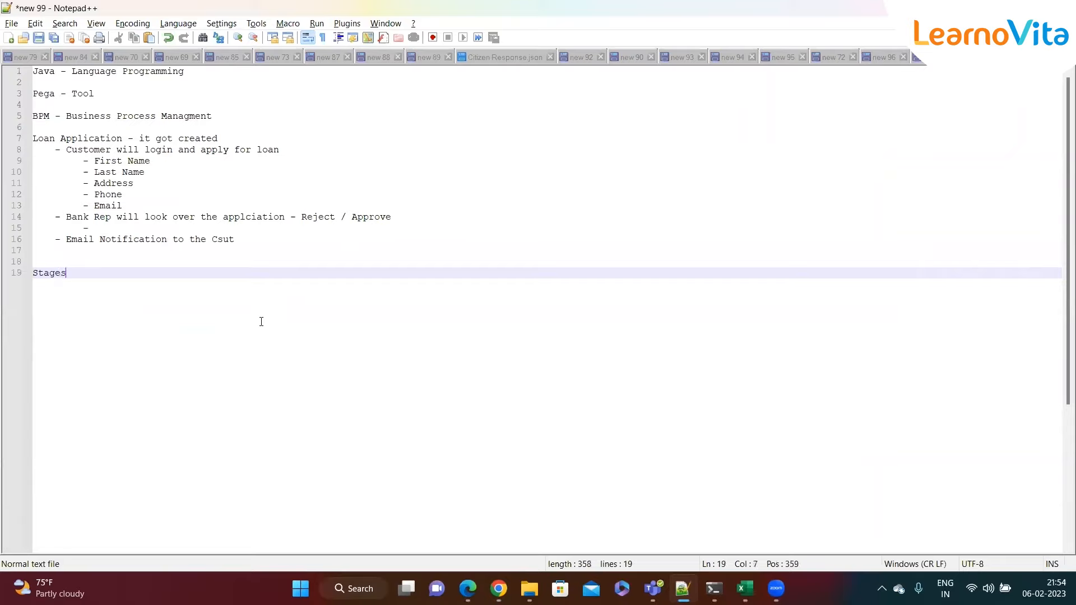
key(Return)
text(- )
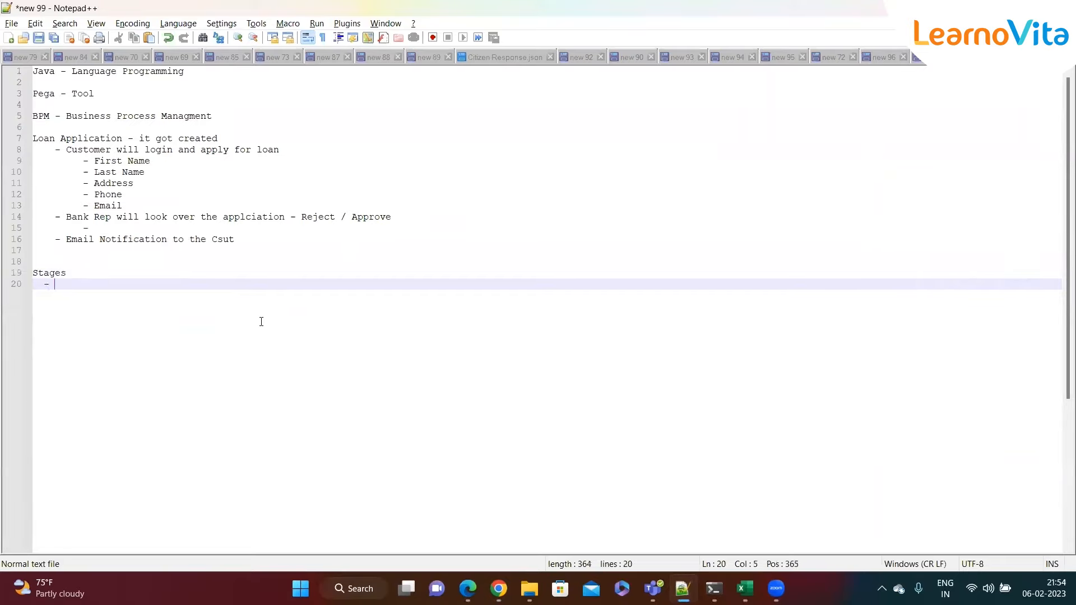
text(Primary Stages)
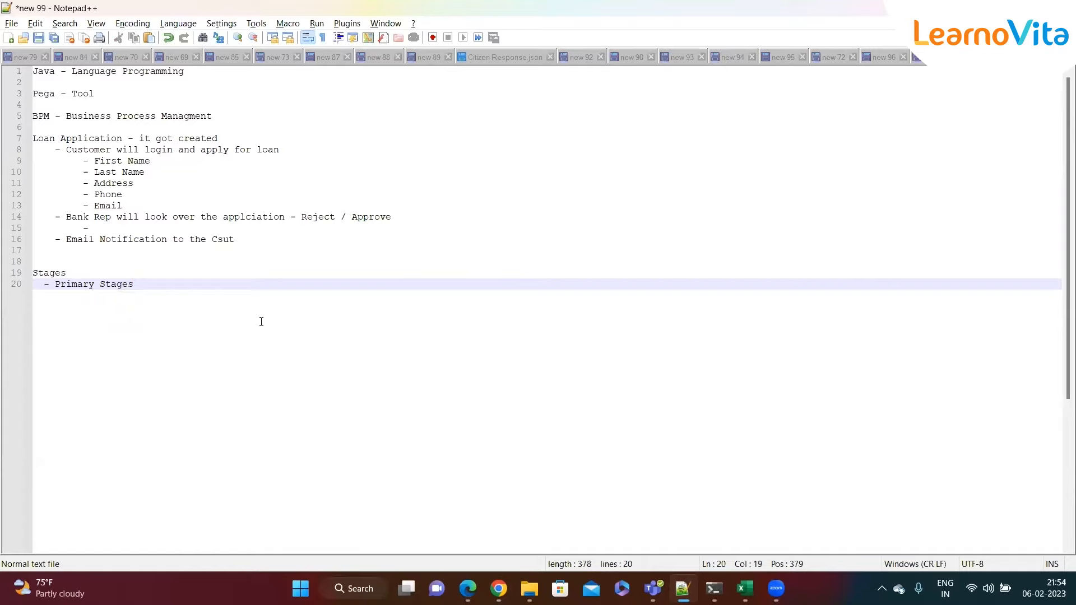
key(Return)
text(- Alternate Stages)
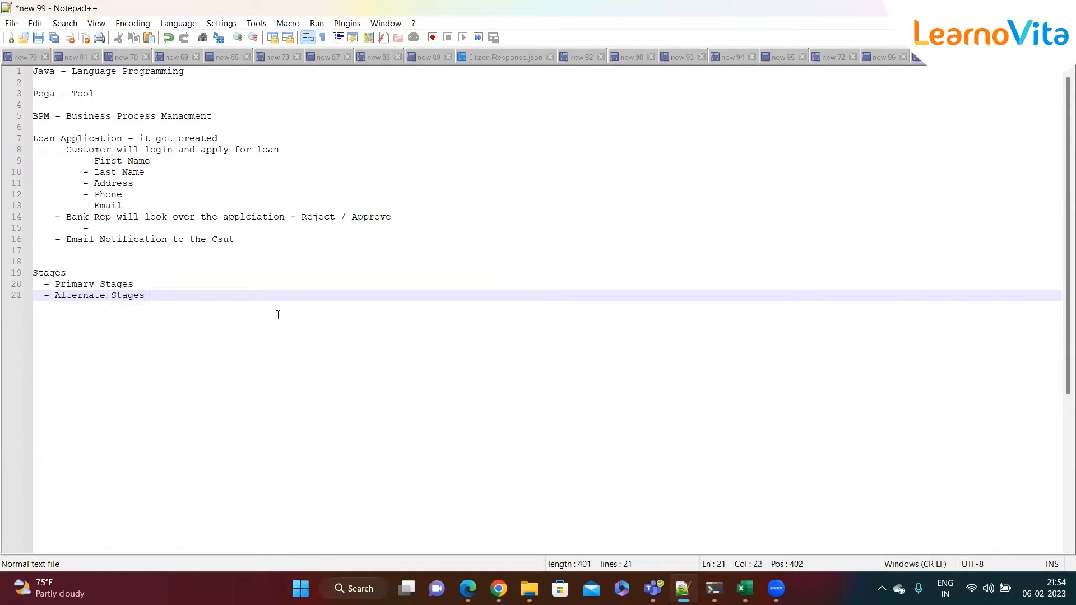
click(204, 284)
text(-)
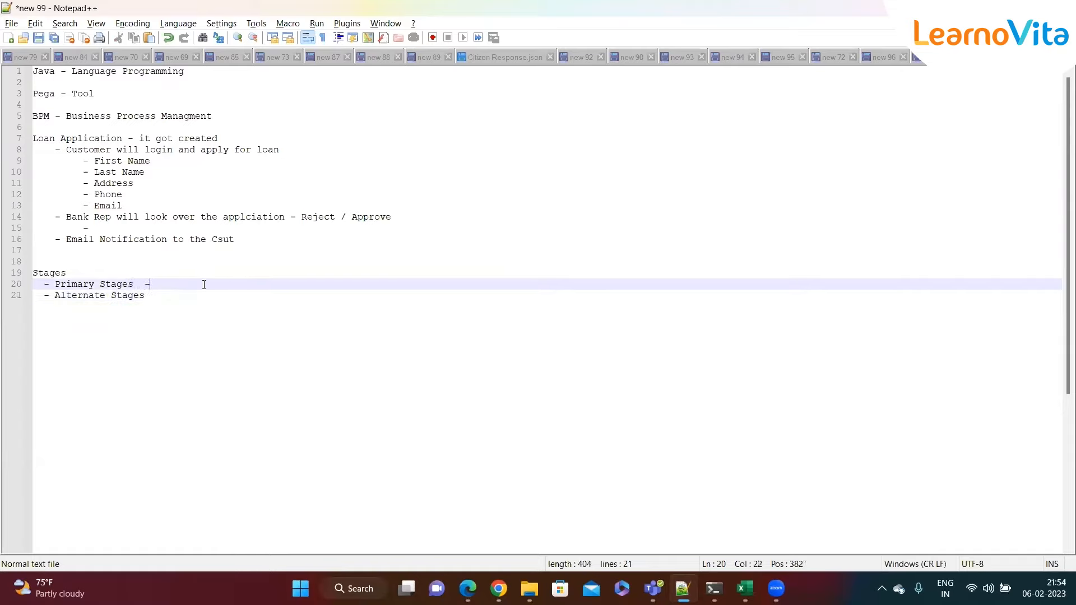
text( Happy path)
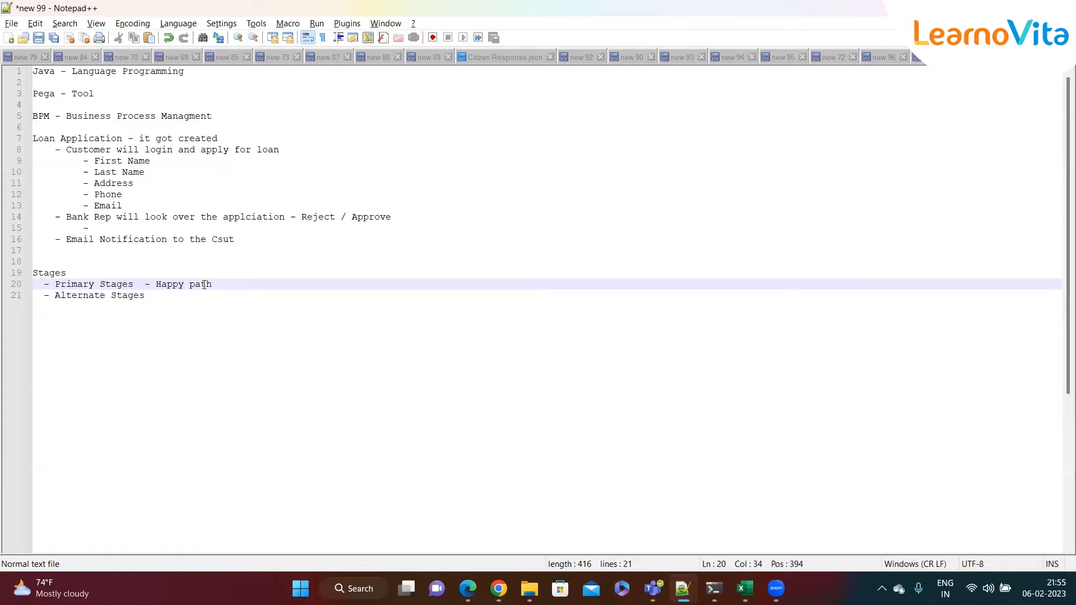
- Append '- Unhappy Path' to the Alternate Stages line, then go back to the Pega case life cycle
click(174, 295)
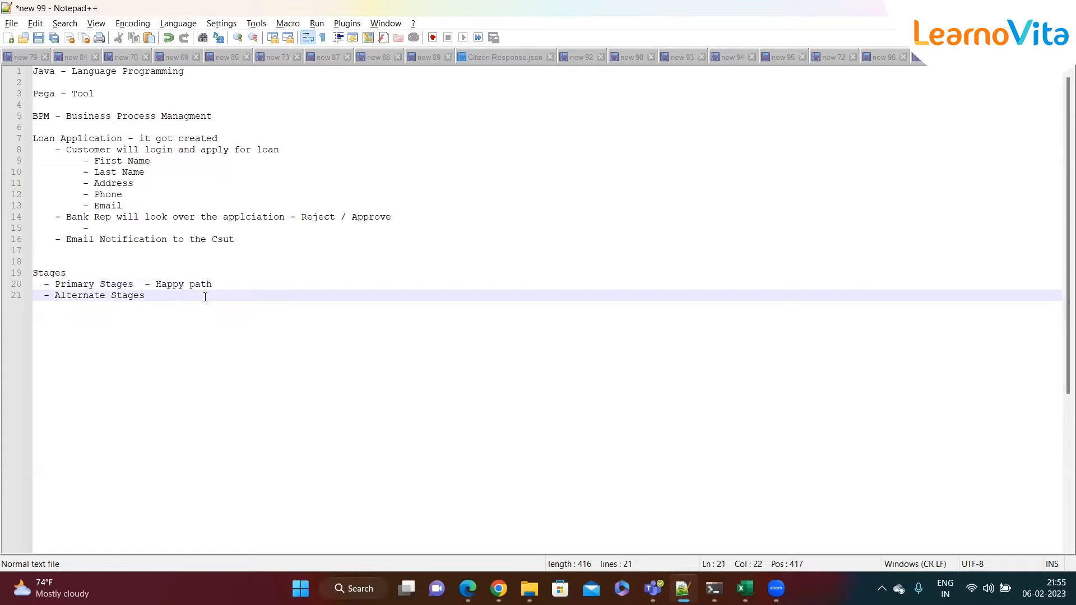
text(- Unhappy Path)
drag(242, 298, 57, 295)
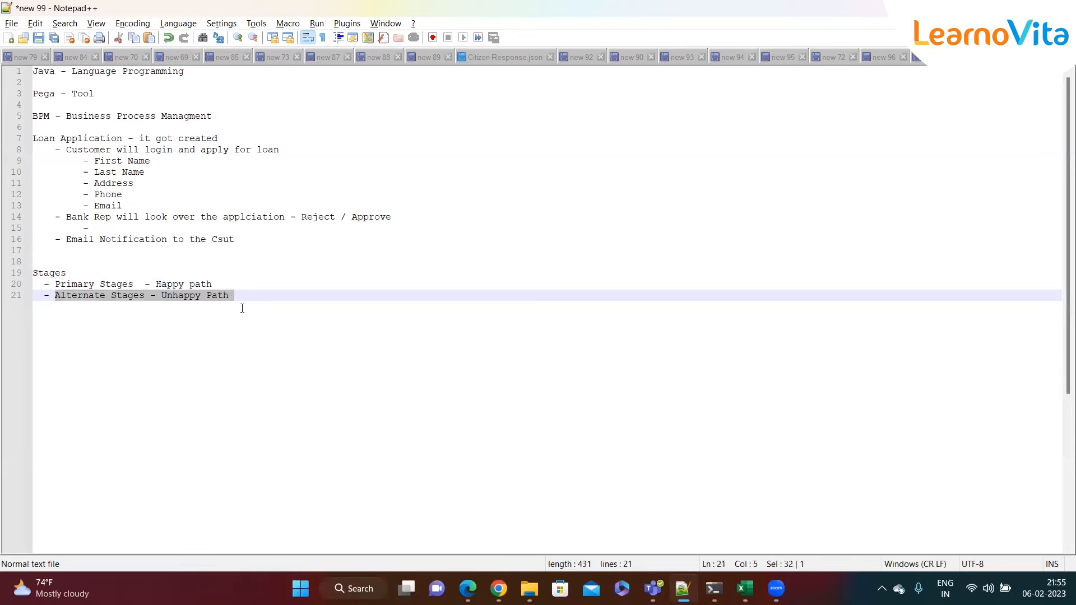
key(alt+Tab)
click(64, 201)
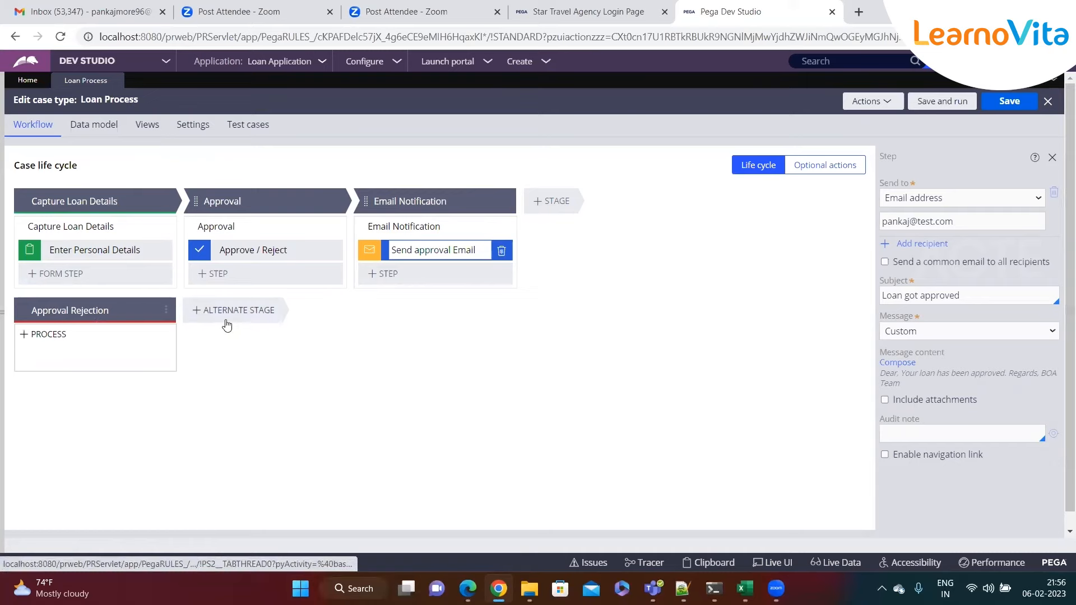
- Add a process with a Send email automation step to Approval Rejection, named 'Send Rejection Email'
click(48, 334)
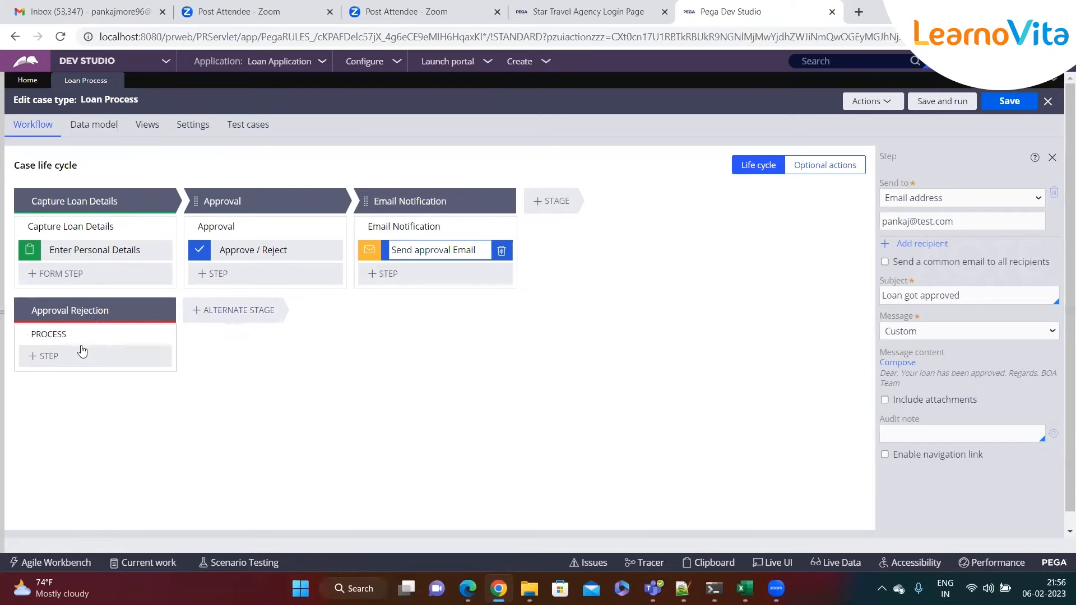
click(40, 359)
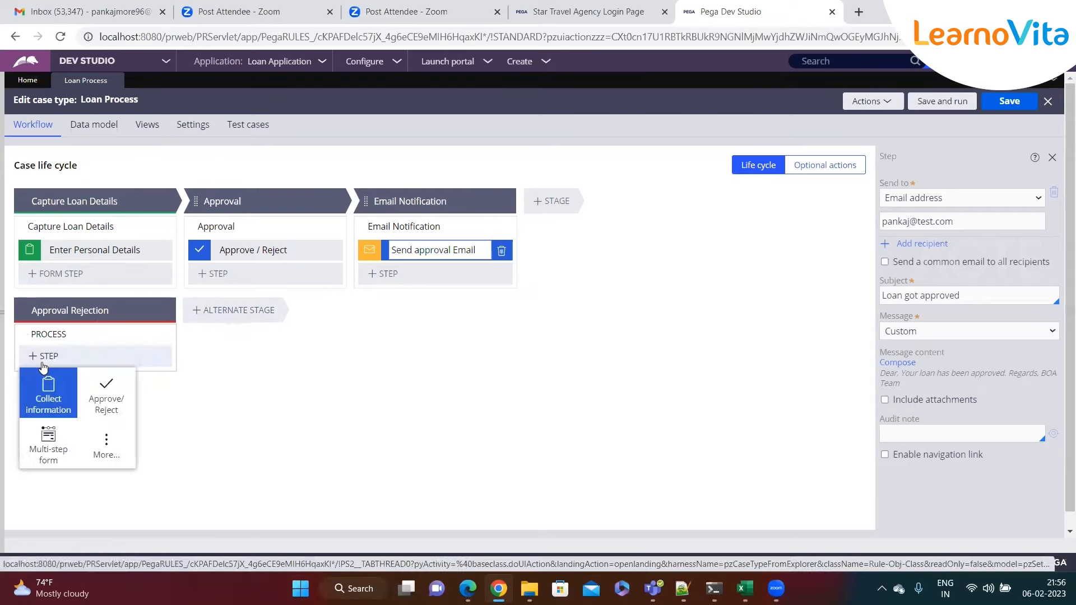
click(107, 448)
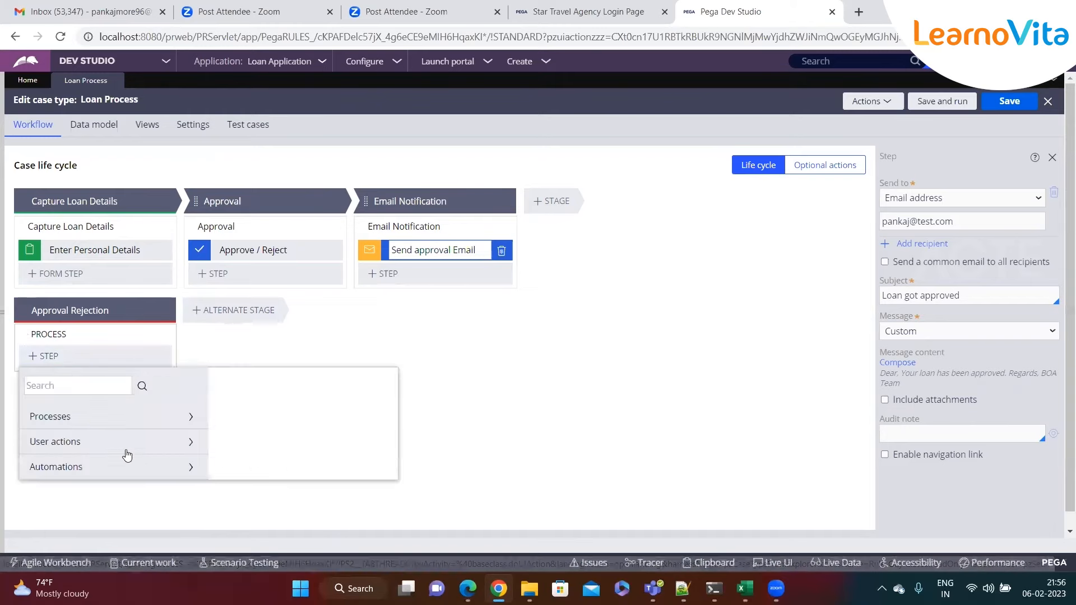
click(128, 468)
scroll(128, 468, down, 8)
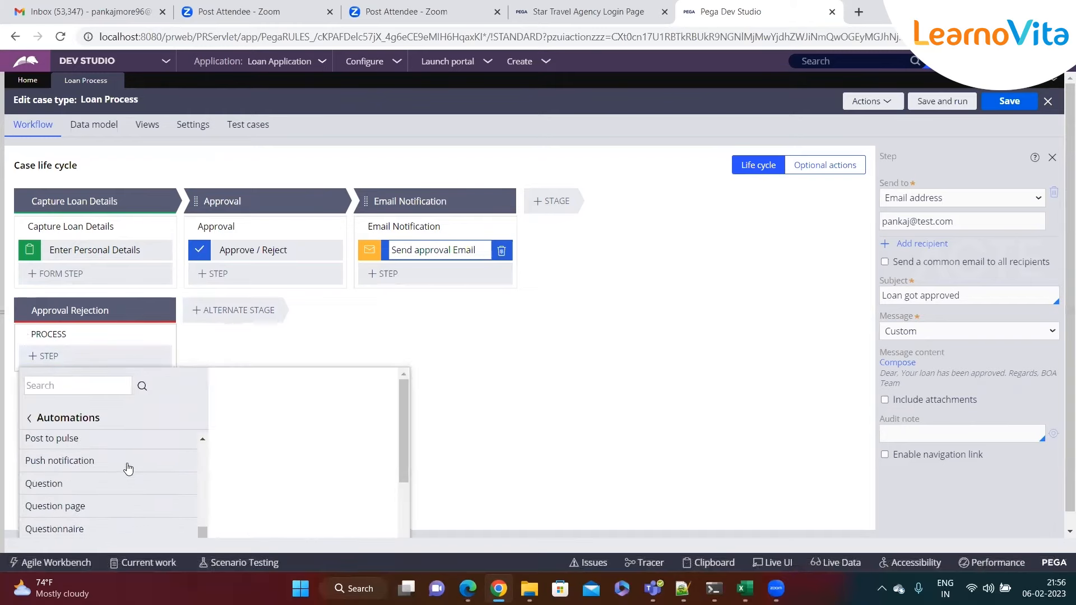
scroll(120, 482, down, 3)
click(56, 454)
click(341, 379)
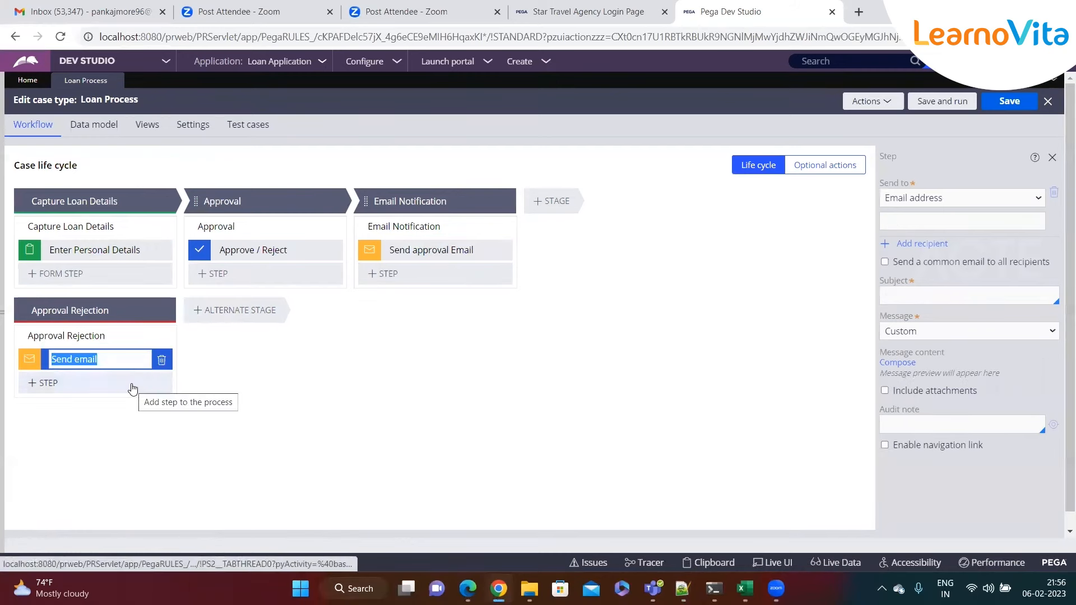
text(Send Rejection Email)
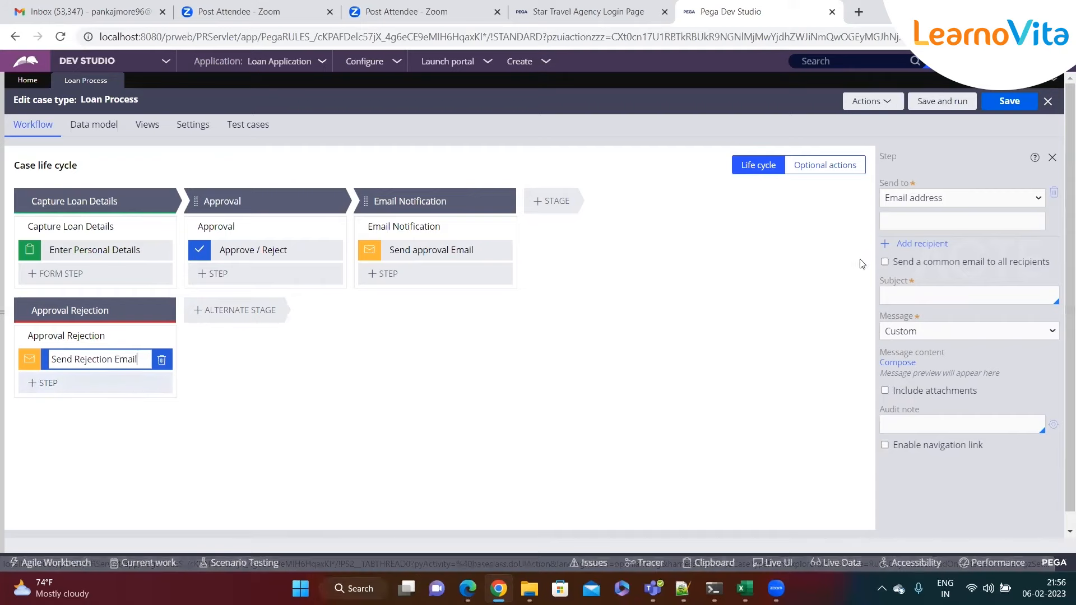
click(935, 222)
- Enter the applicant's email address as recipient and 'Loan Rejected' as the subject
text(pankaj)
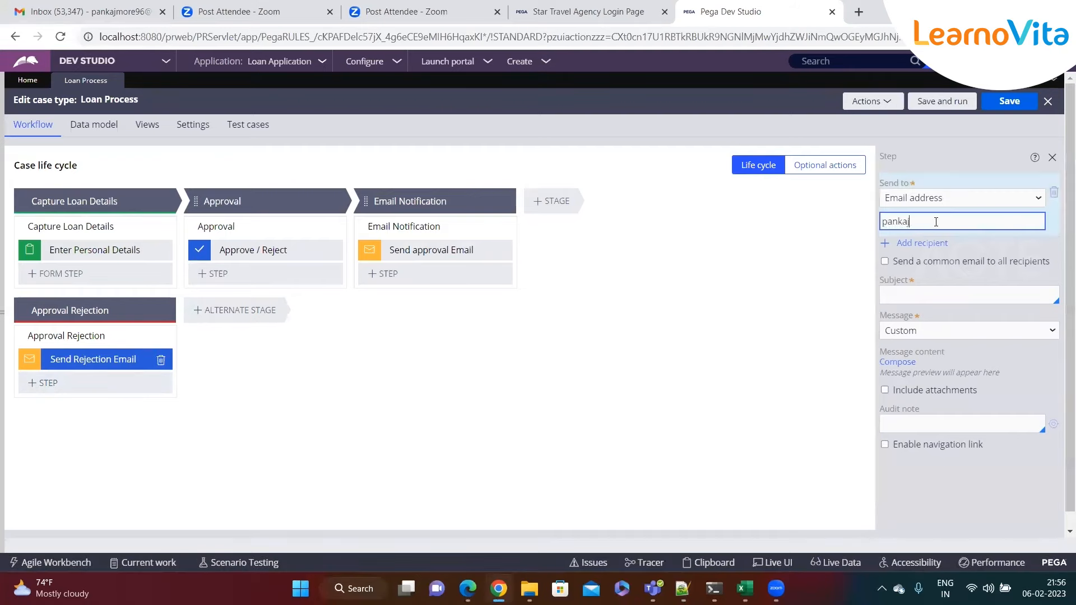
text(@tect.com)
click(925, 297)
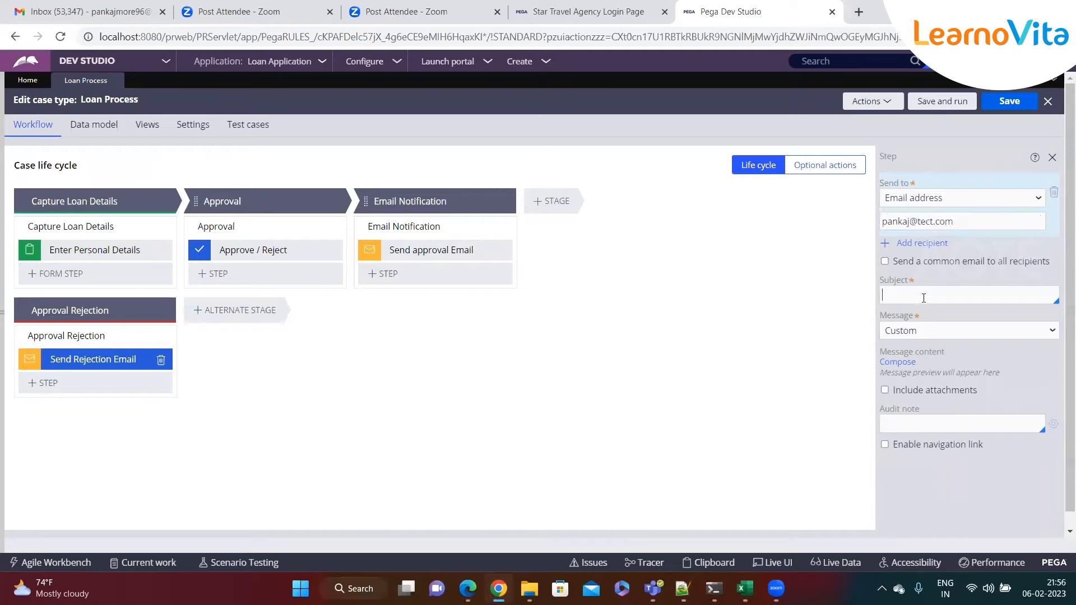
text(L)
key(BackSpace)
text(Loan Rejected)
key(Tab)
- Compose a message greeting the applicant and saying their loan application got rejected
click(897, 361)
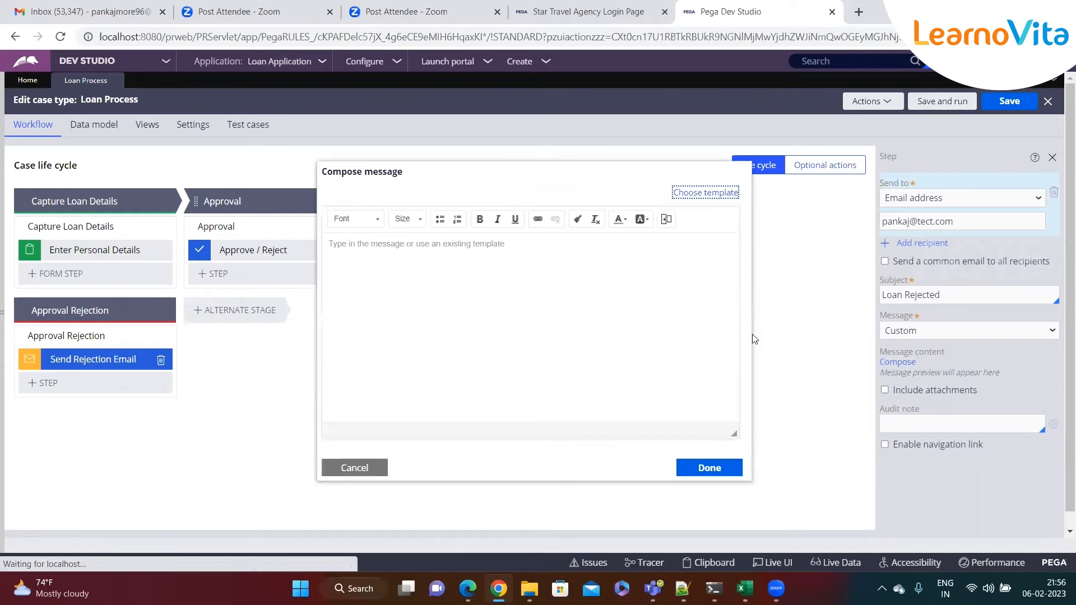
text(Dear Pankaj,)
key(Return)
text(Your loan applcu)
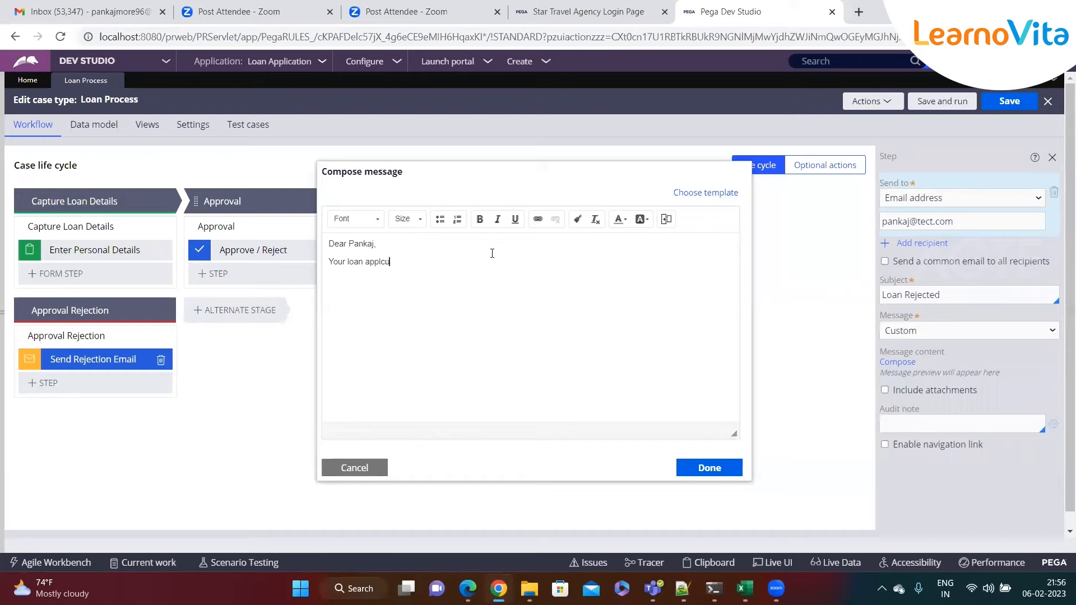
text(ation got rejected.)
click(700, 467)
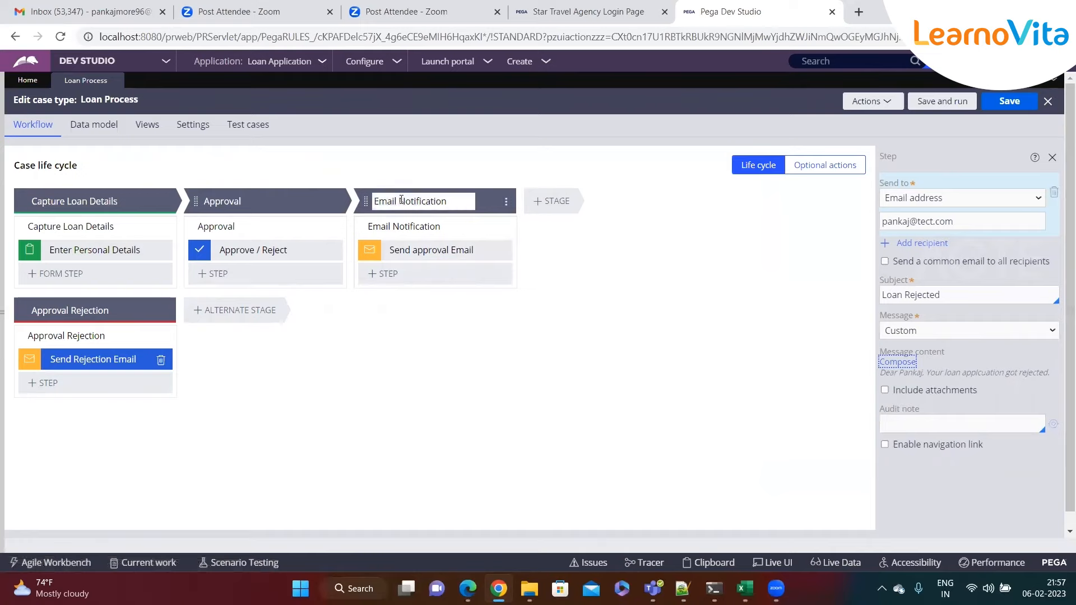
- Make the Email Notification stage resolve the case as Resolved-Completed, save, and close the stage panel
click(401, 200)
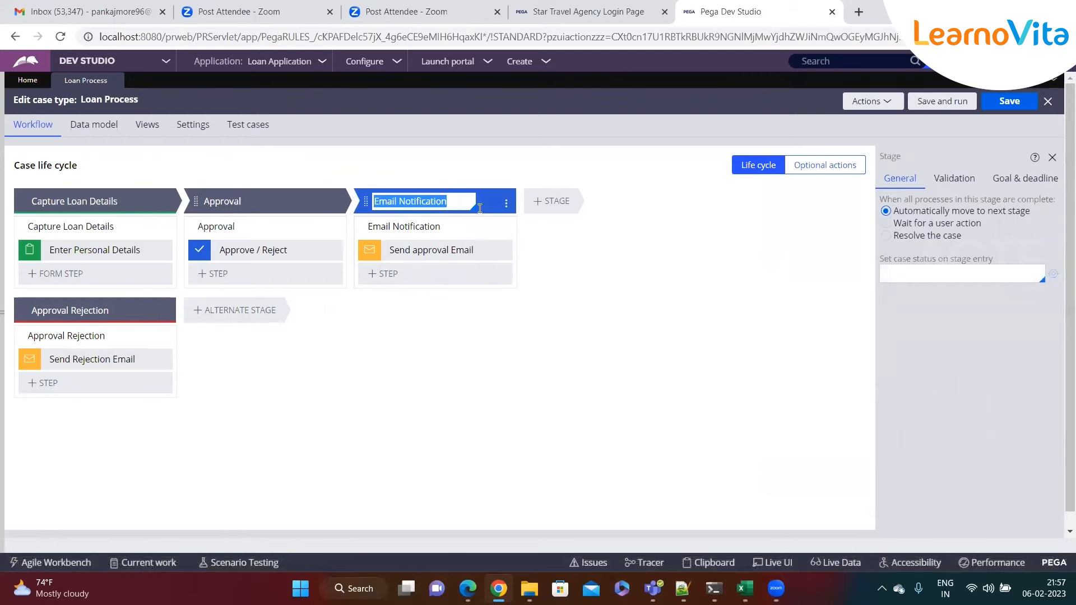
click(885, 235)
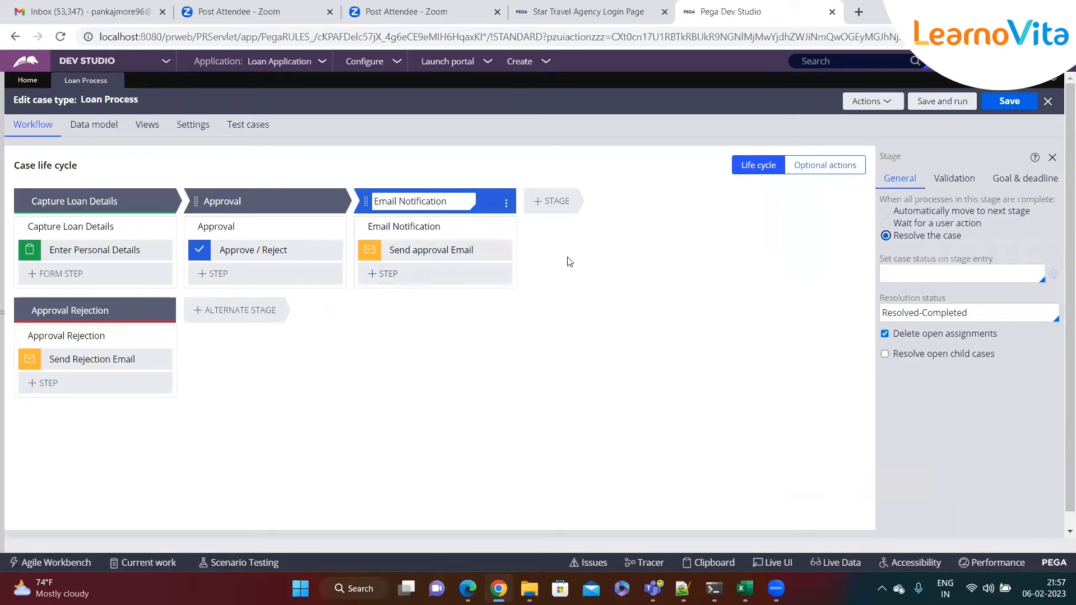
click(884, 314)
drag(885, 313, 980, 314)
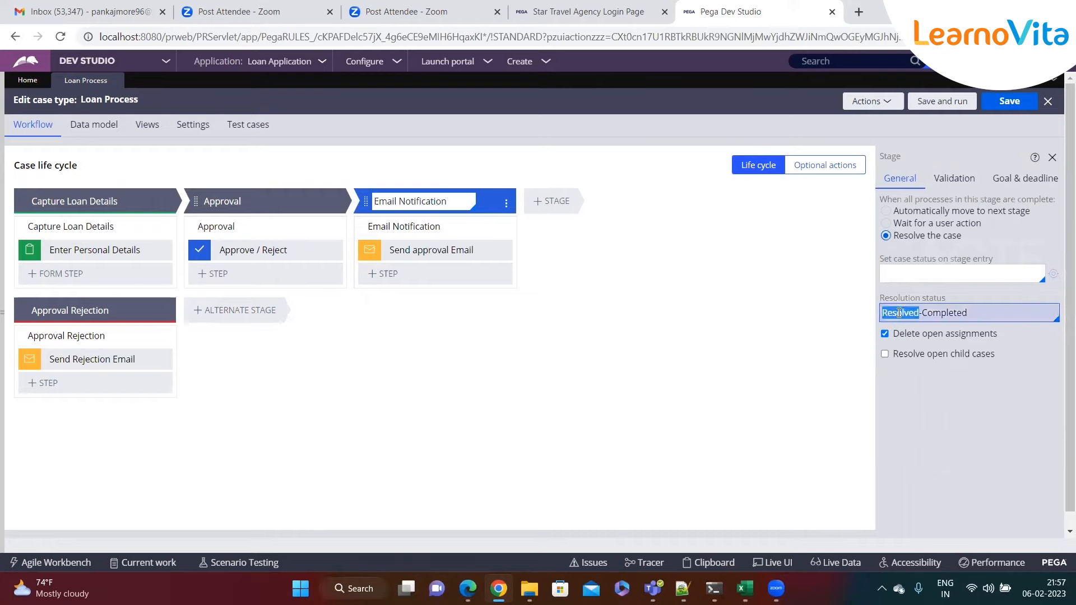
click(775, 318)
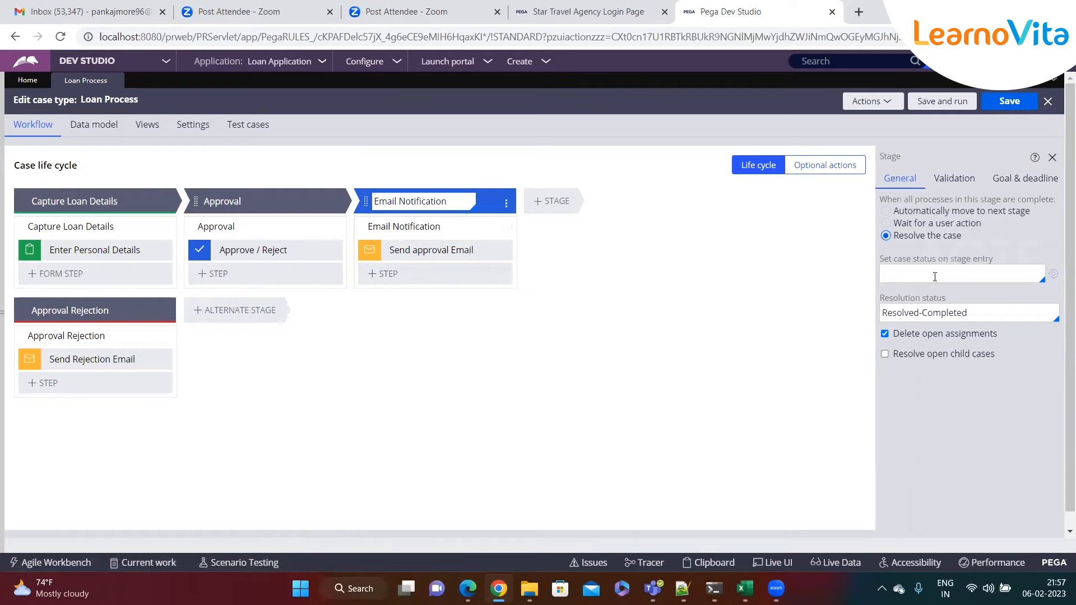
click(1013, 100)
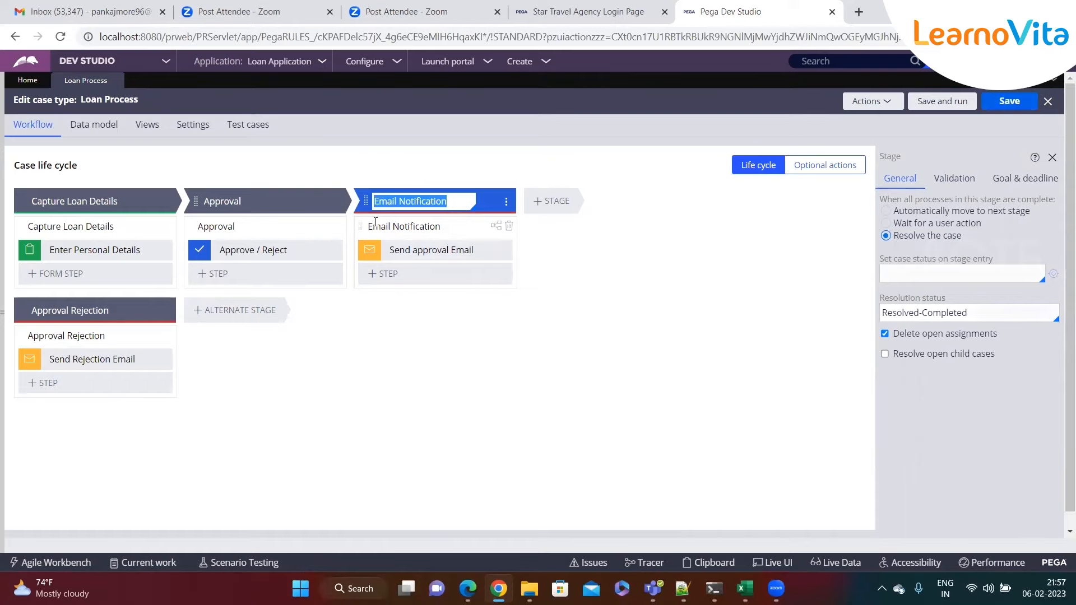
click(551, 352)
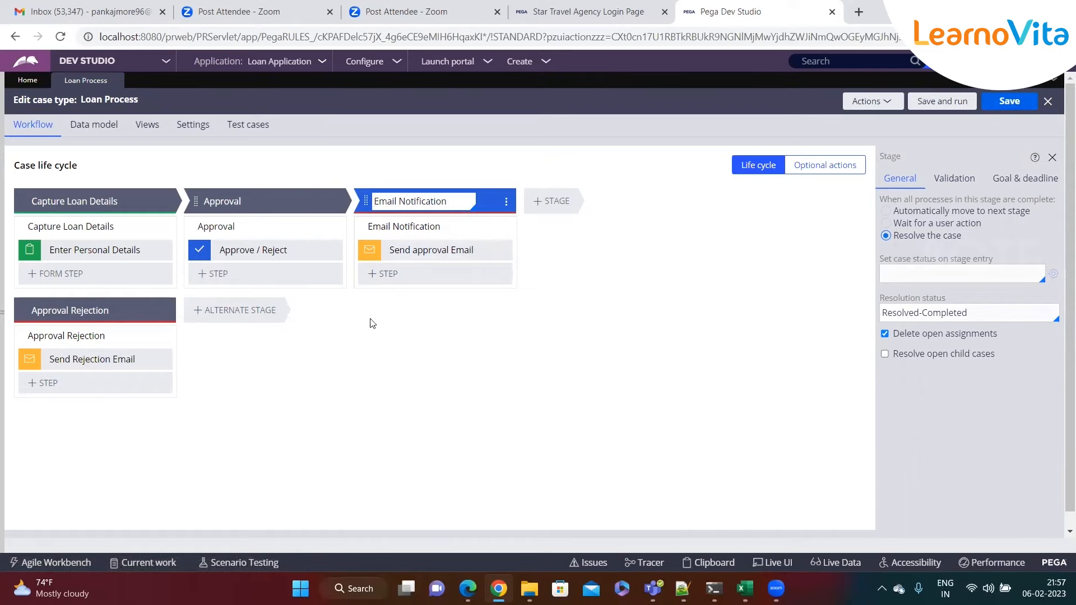
click(1053, 157)
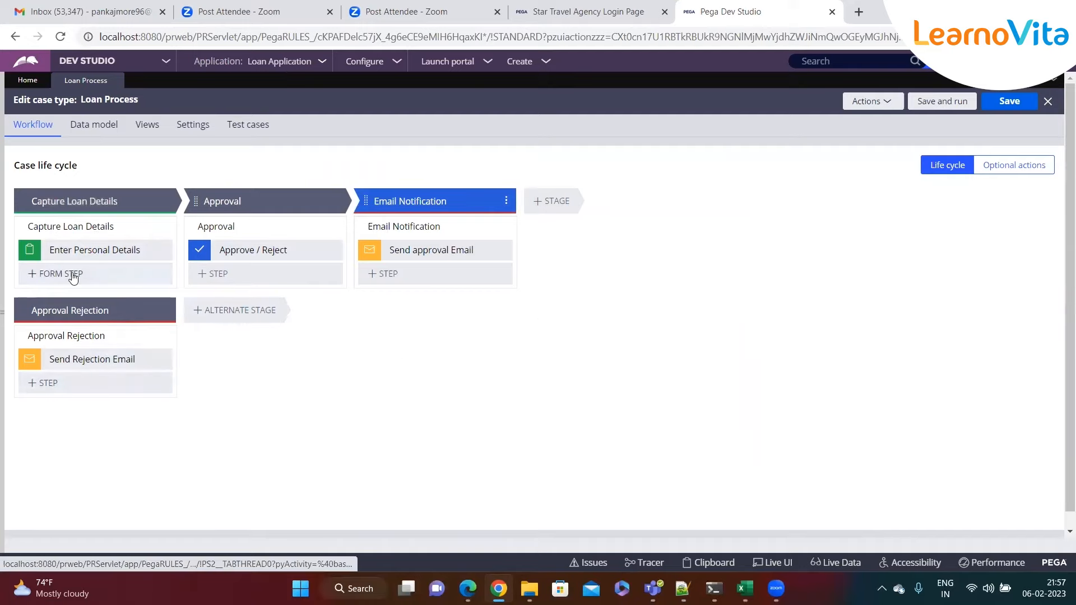
- Leave the Capture Loan Details stage and bring up the Notepad++ loan notes
click(125, 200)
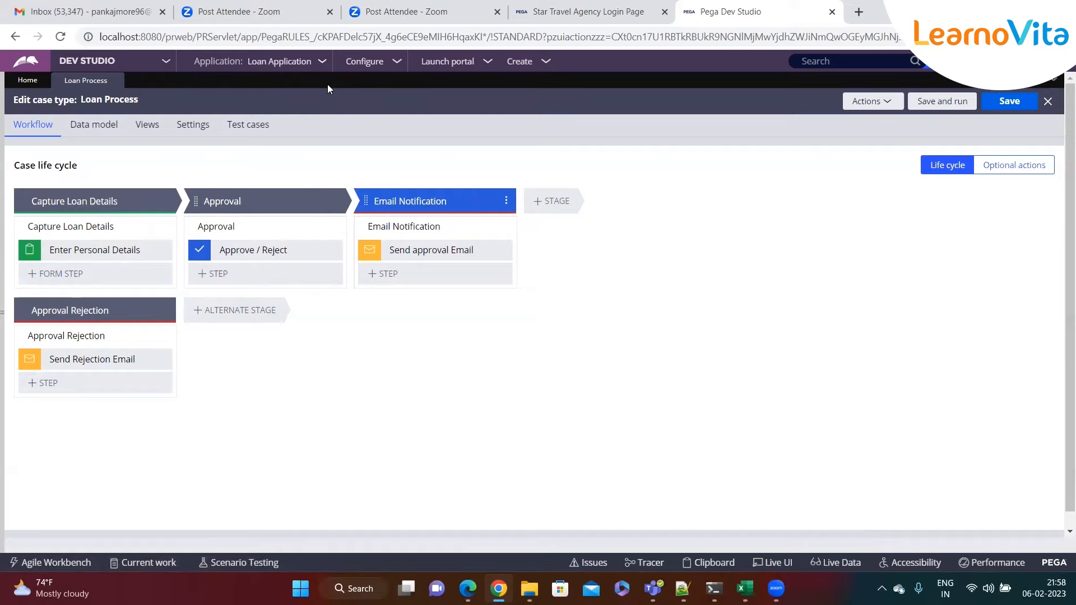
click(682, 588)
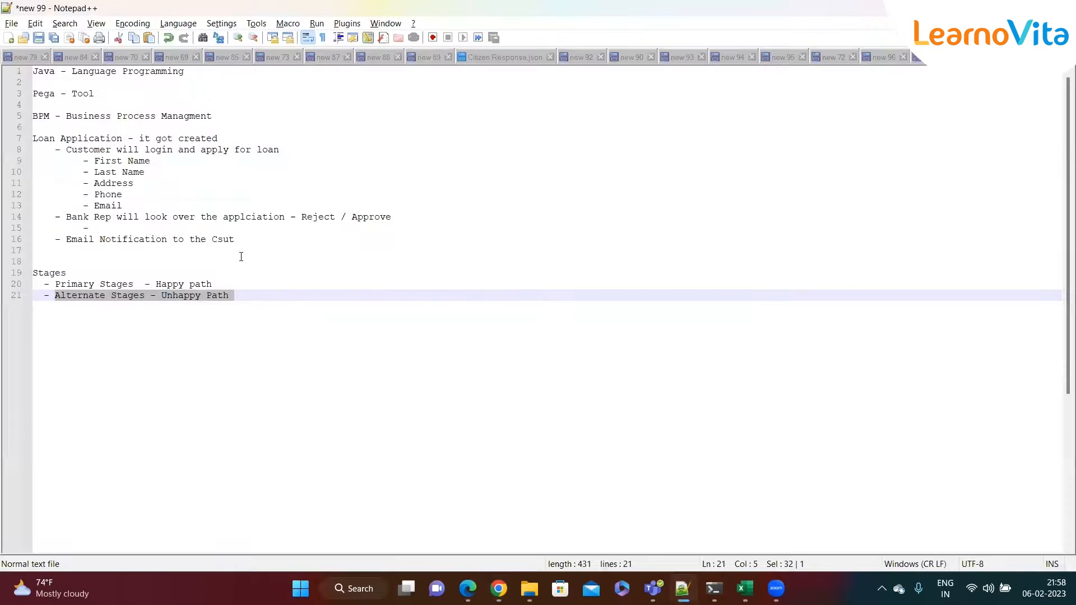
- Highlight the Loan Application notes, Stages heading and Primary Stages happy path line, then return to Pega
click(257, 239)
key(shift+Up)
key(shift+Up)
key(shift+Up)
key(shift+Up)
key(shift+Up)
key(shift+Up)
key(shift+Up)
key(shift+Up)
key(shift+Up)
key(shift+Home)
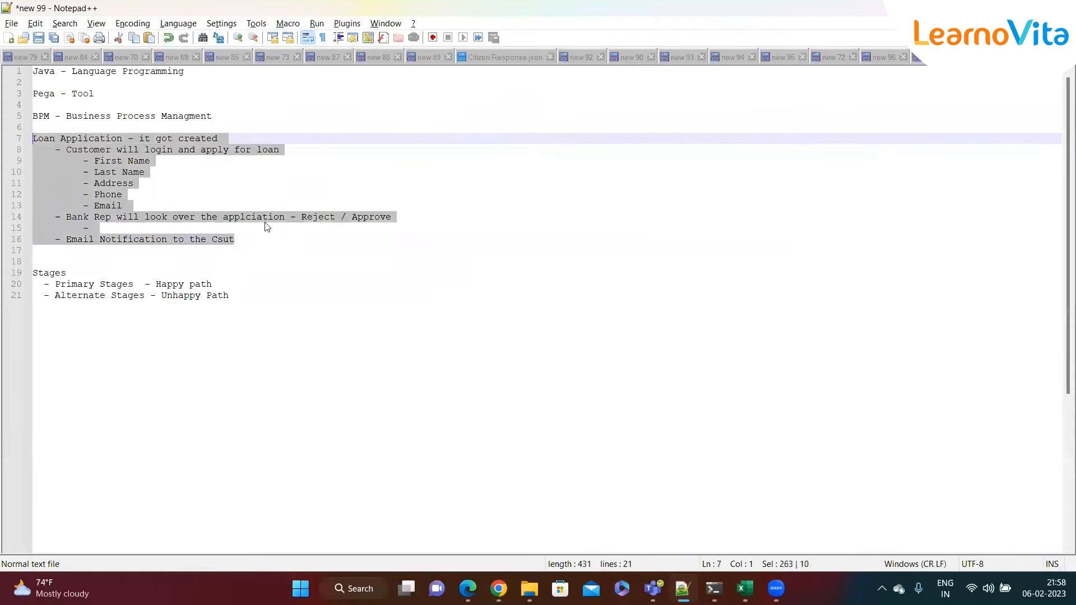
click(277, 247)
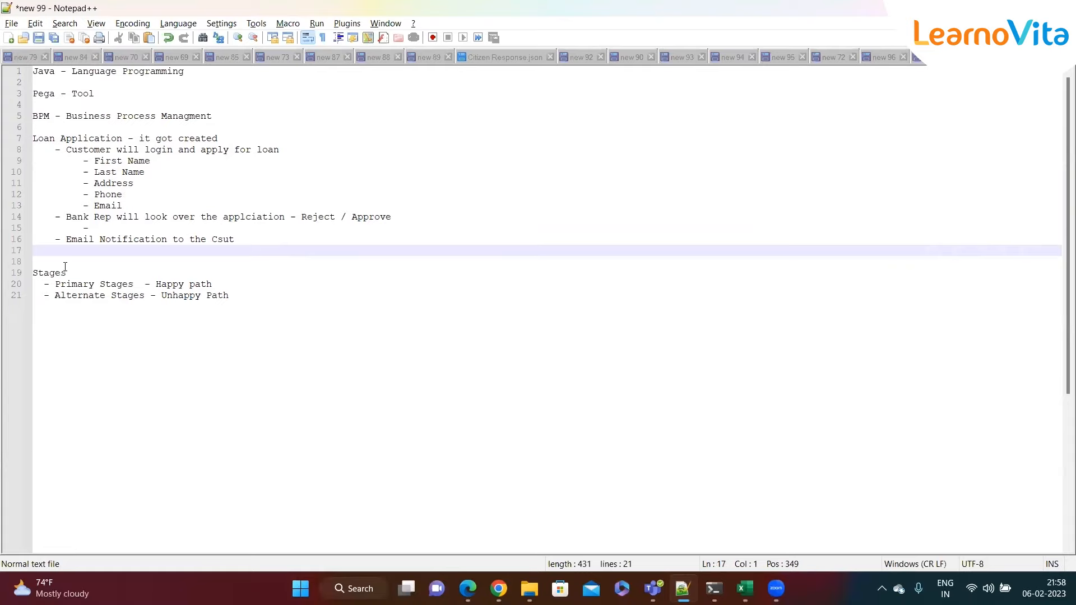
drag(66, 273, 33, 274)
click(146, 311)
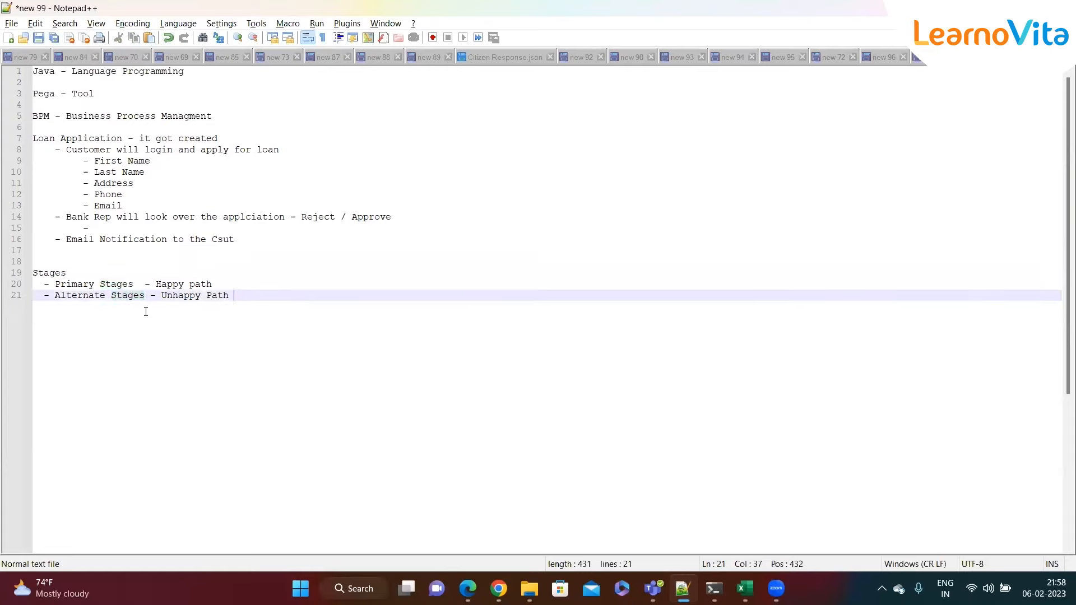
drag(223, 284, 61, 284)
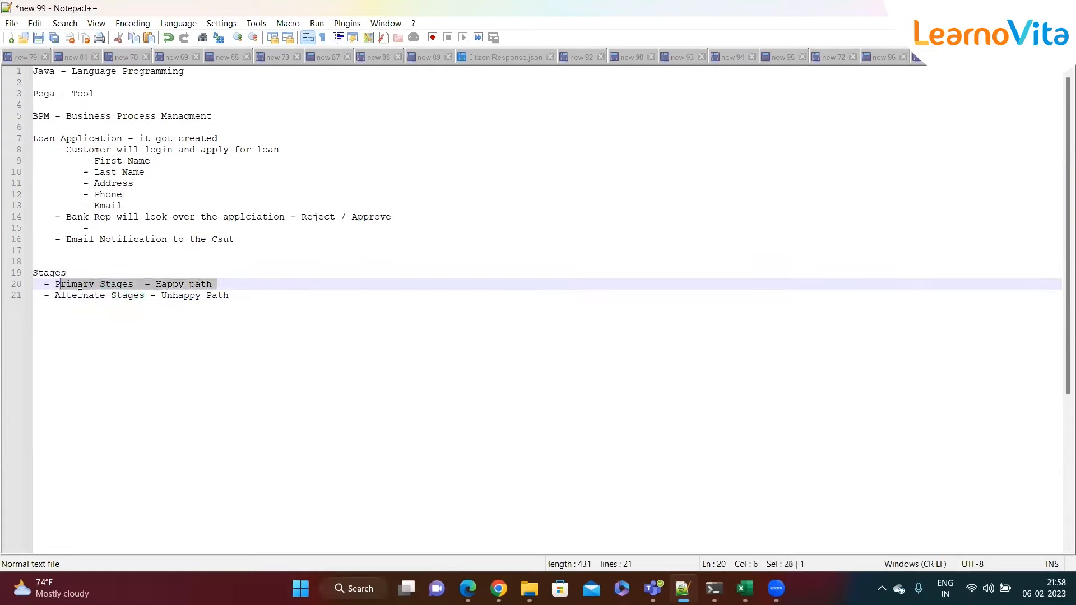
click(263, 293)
key(alt+Tab)
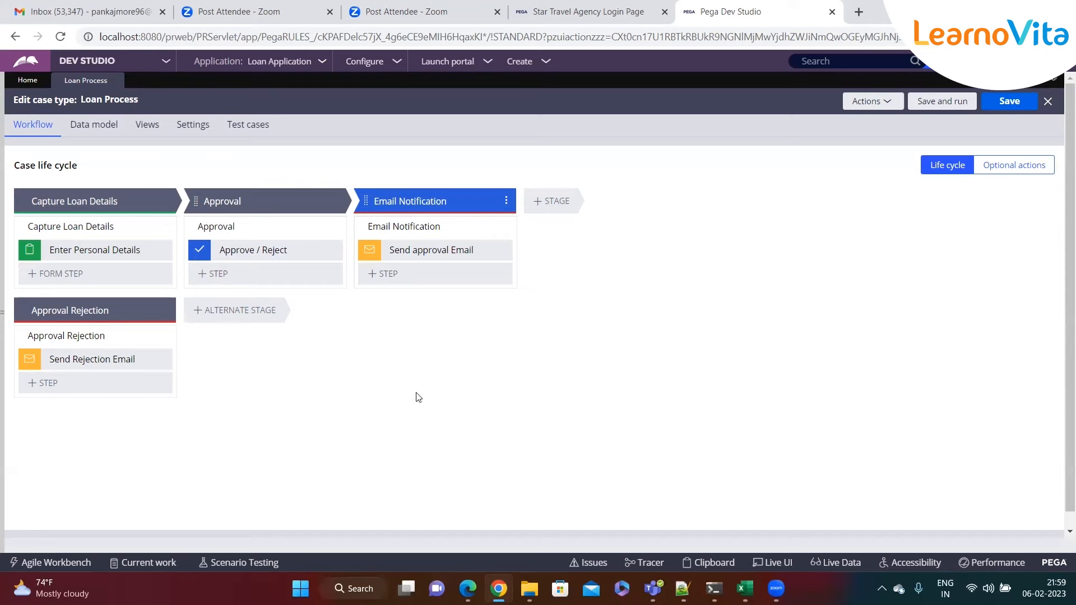
- Highlight the customer detail fields list in the notes, then go back to the case designer
key(alt+Tab)
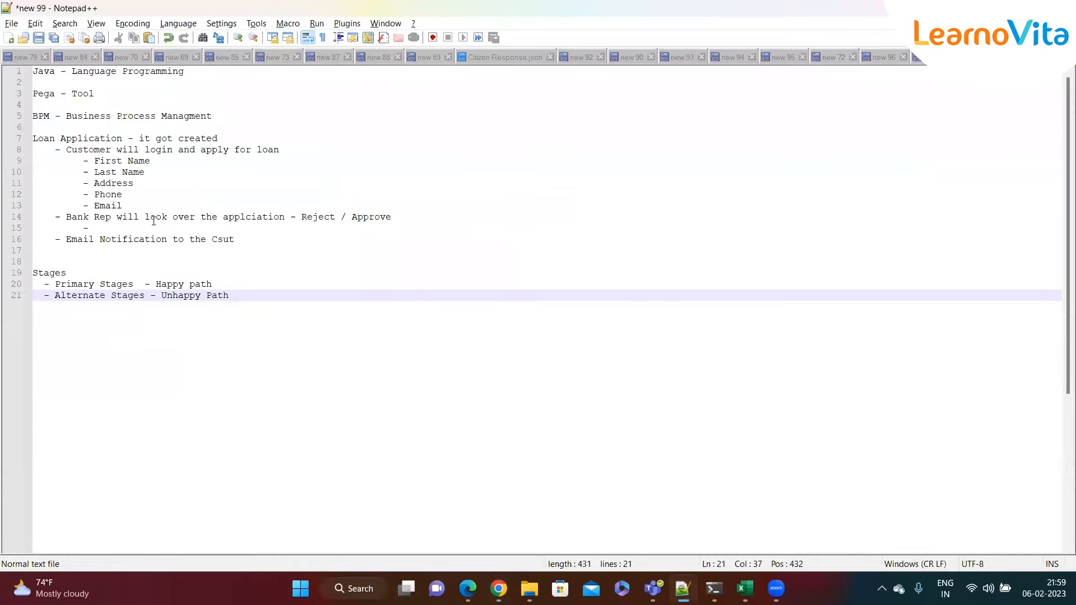
drag(134, 203, 84, 163)
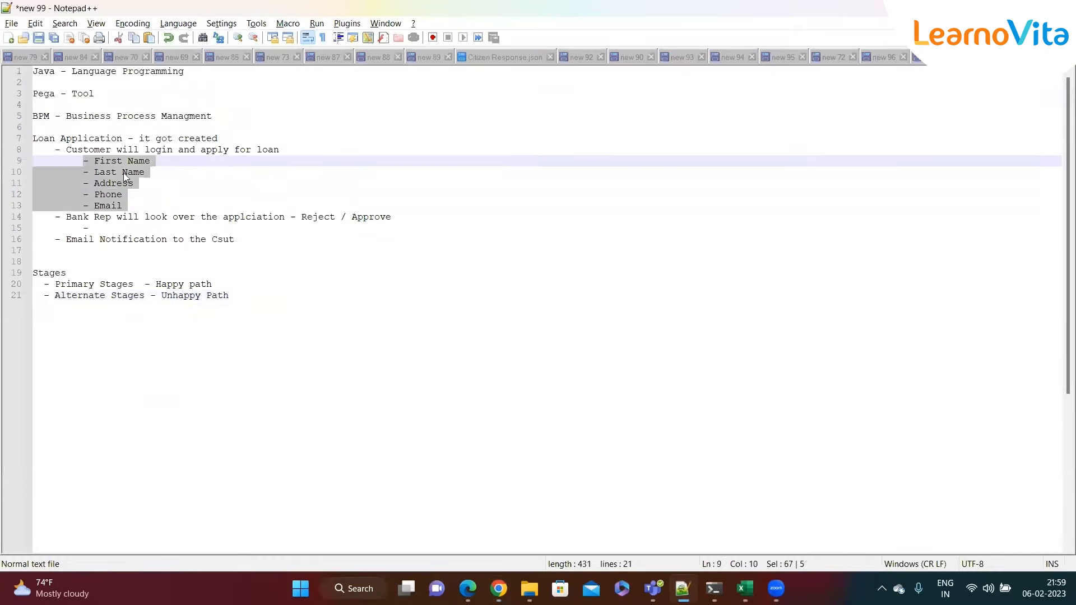
click(148, 175)
key(alt+Tab)
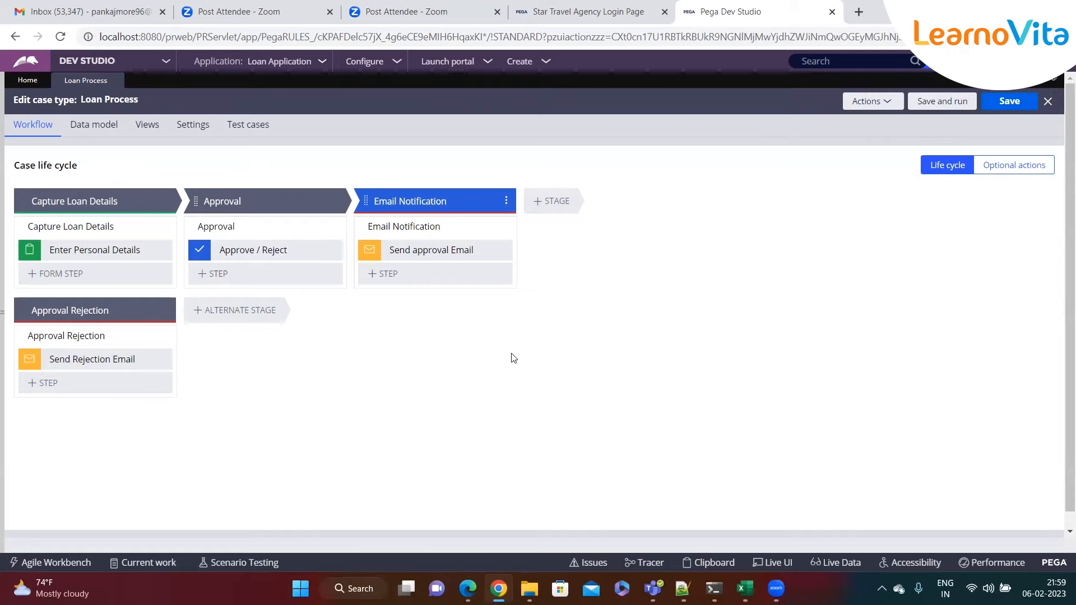
- Save and run a new Loan Process case, then submit its Create form
click(941, 108)
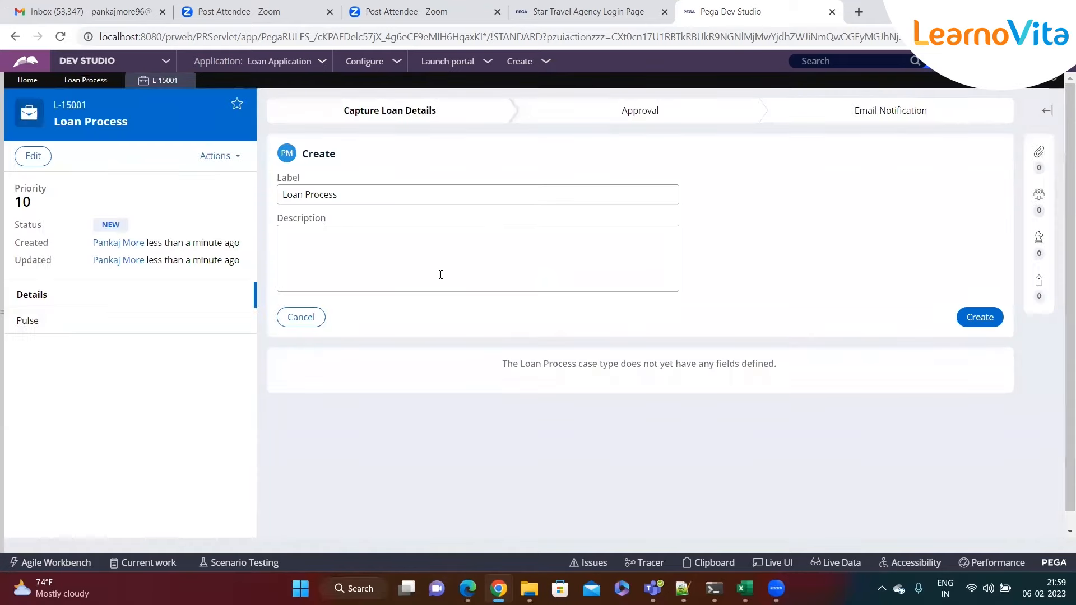
drag(301, 154, 375, 159)
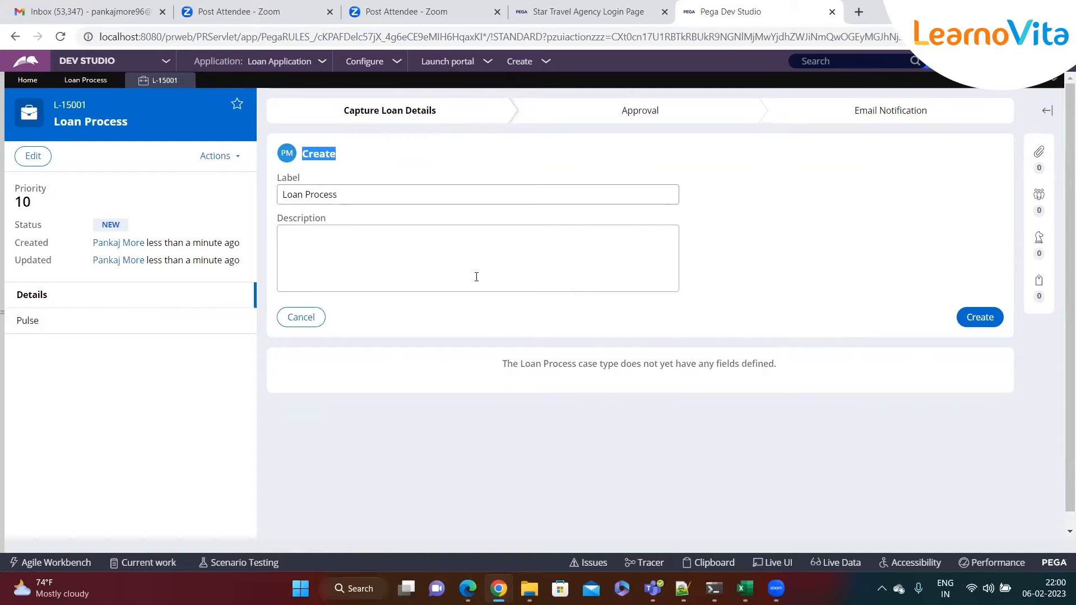
click(349, 188)
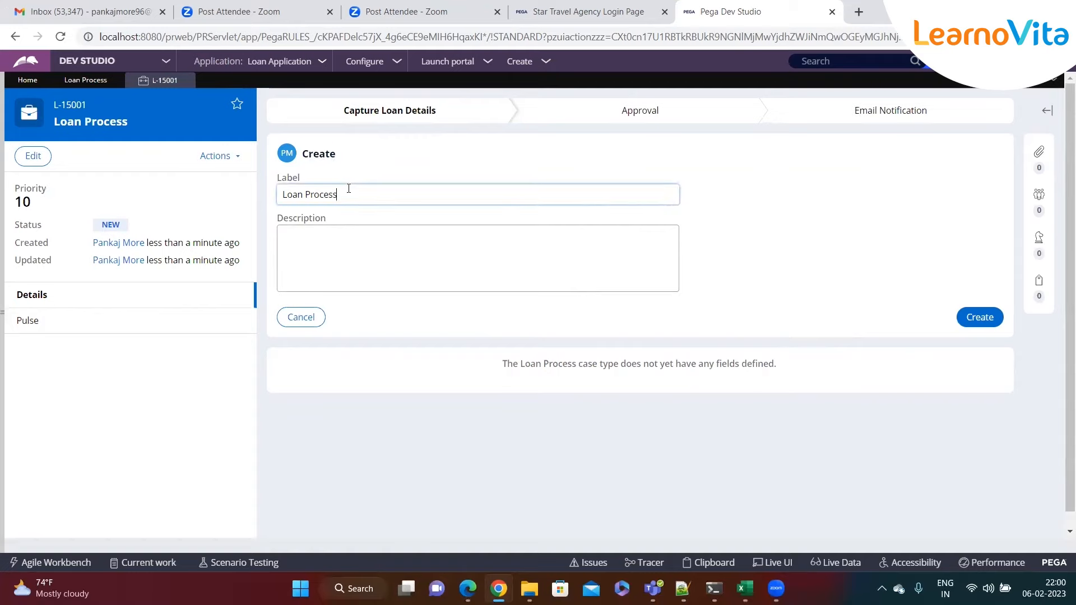
click(360, 236)
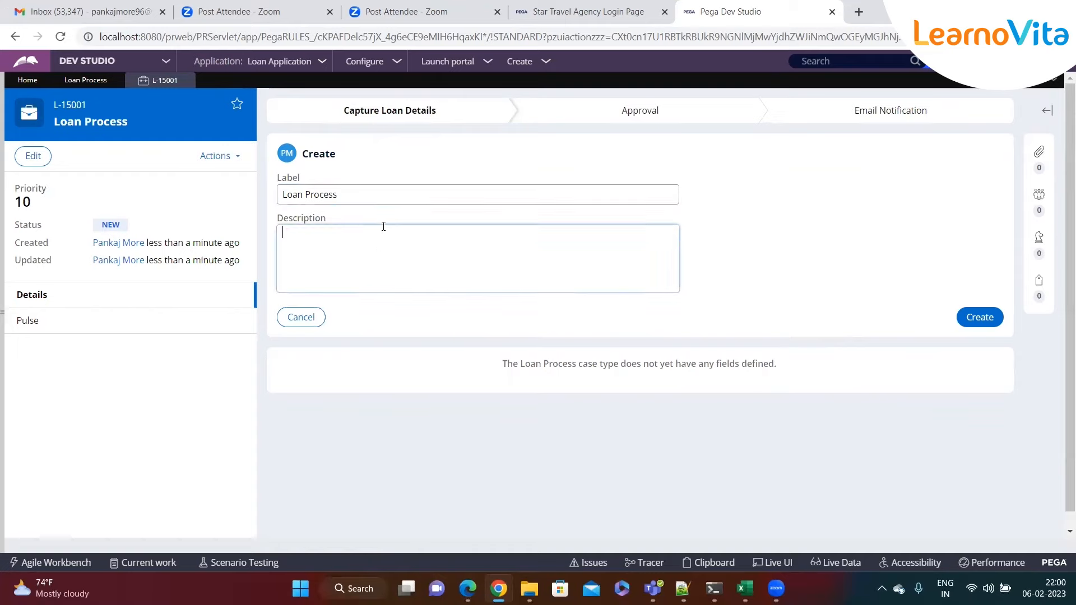
click(979, 318)
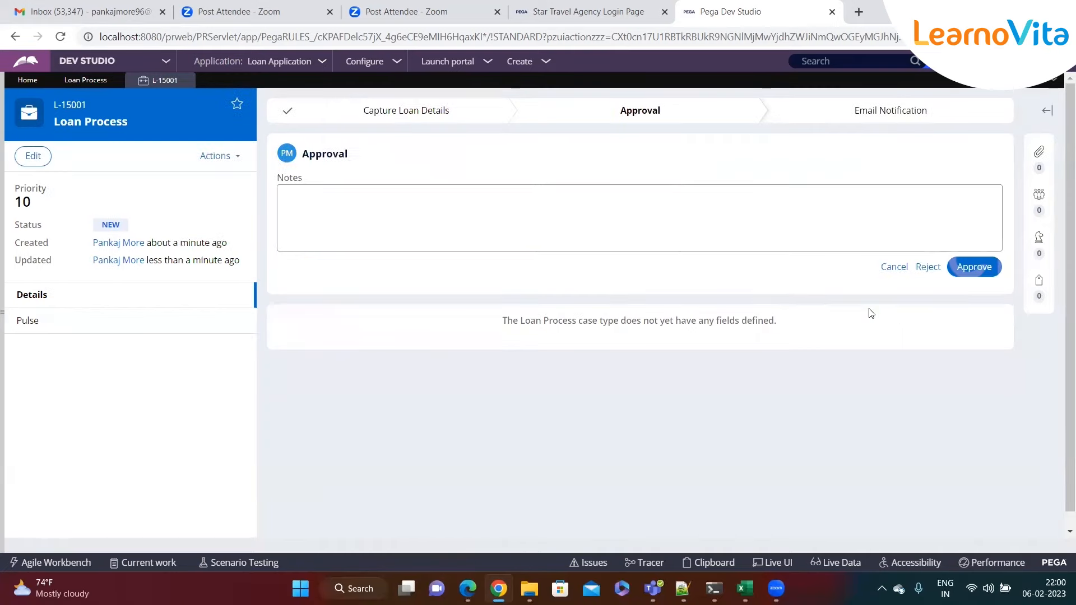
- At Approval, note that the loan is rejected because the salary is too low, and reject it
drag(304, 156, 361, 157)
click(322, 209)
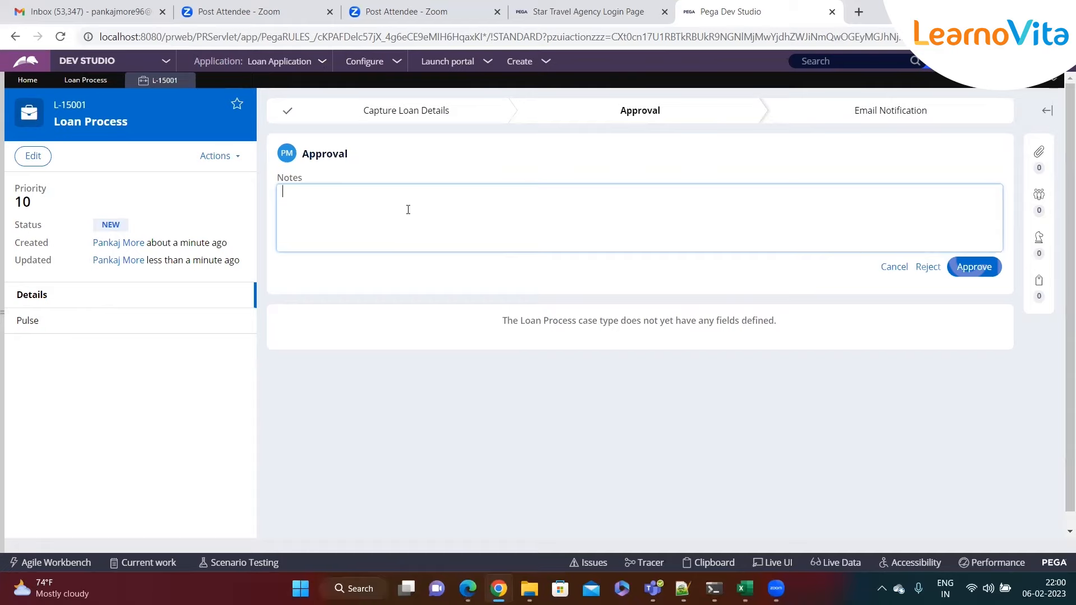
text(Rejecting the loan ba)
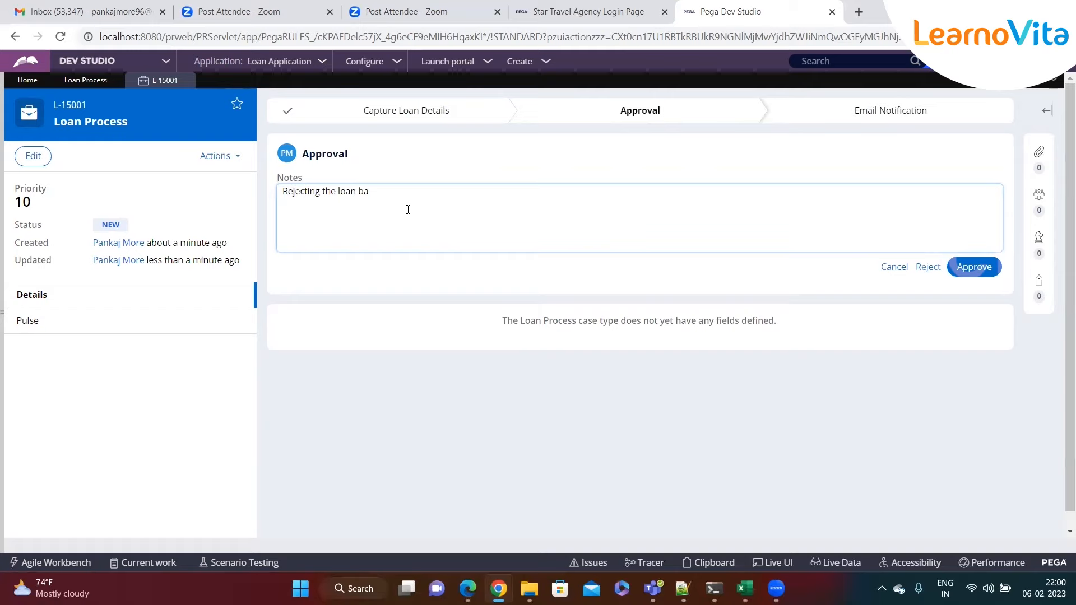
text(cz sal)
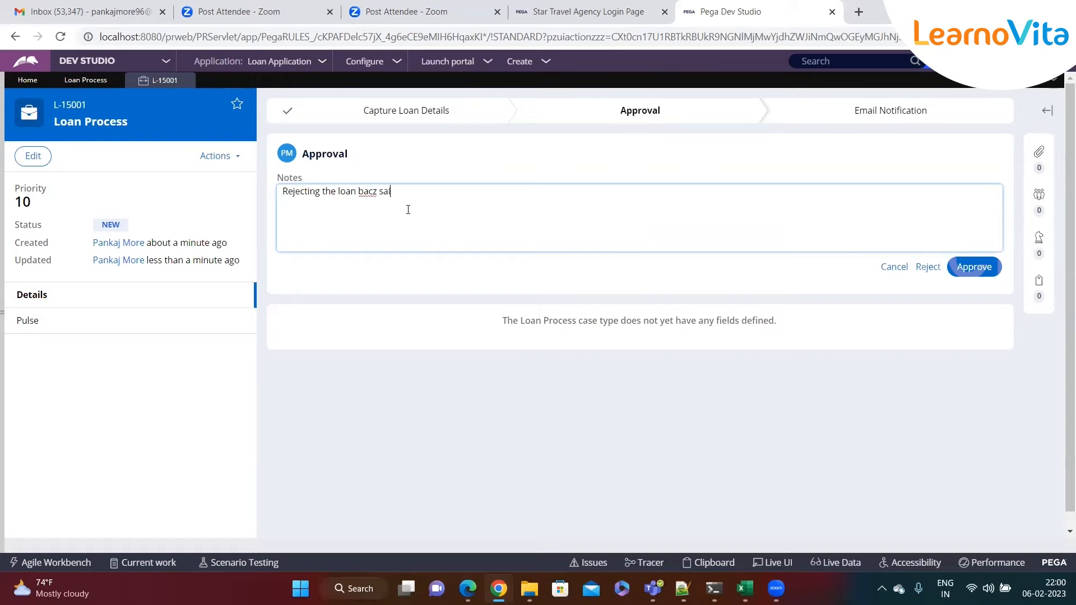
text( is less.)
click(405, 214)
click(925, 269)
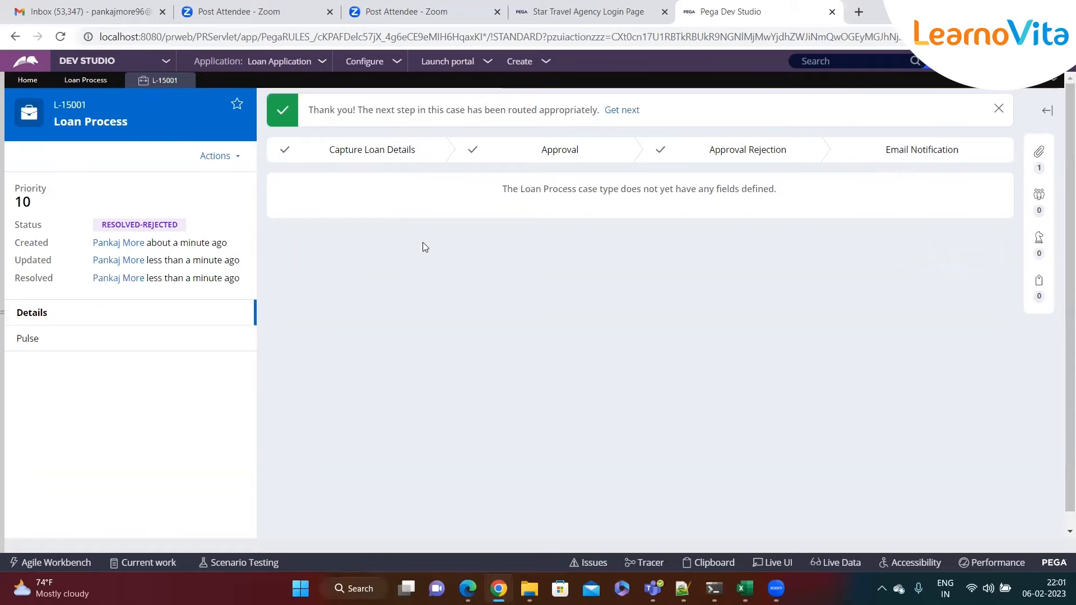
- Expand case L-15001's Files & documents and open the attached Loan Rejected email
drag(103, 225, 182, 229)
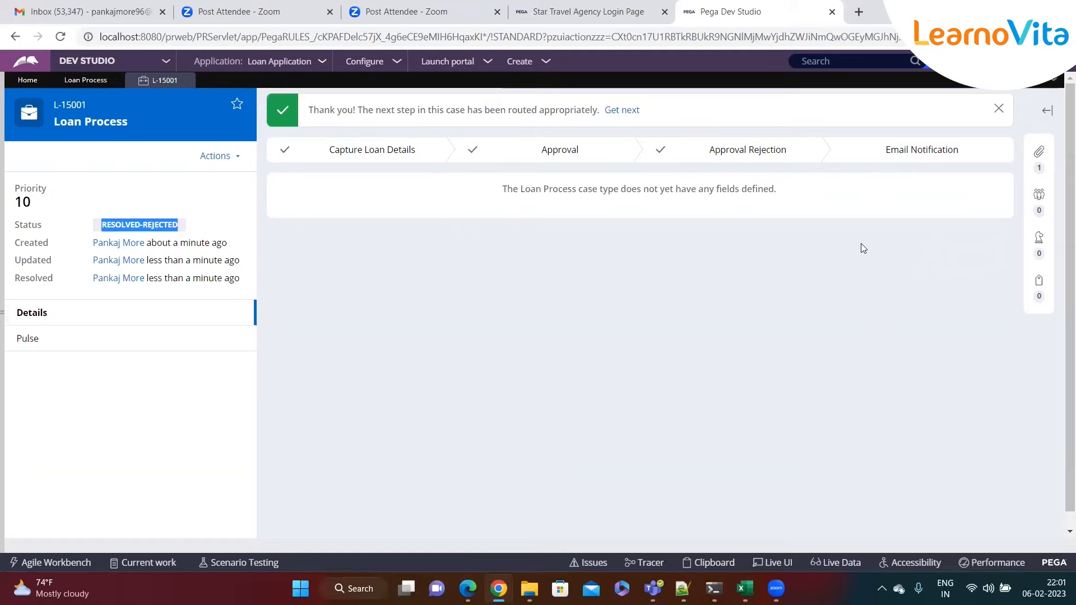
click(85, 80)
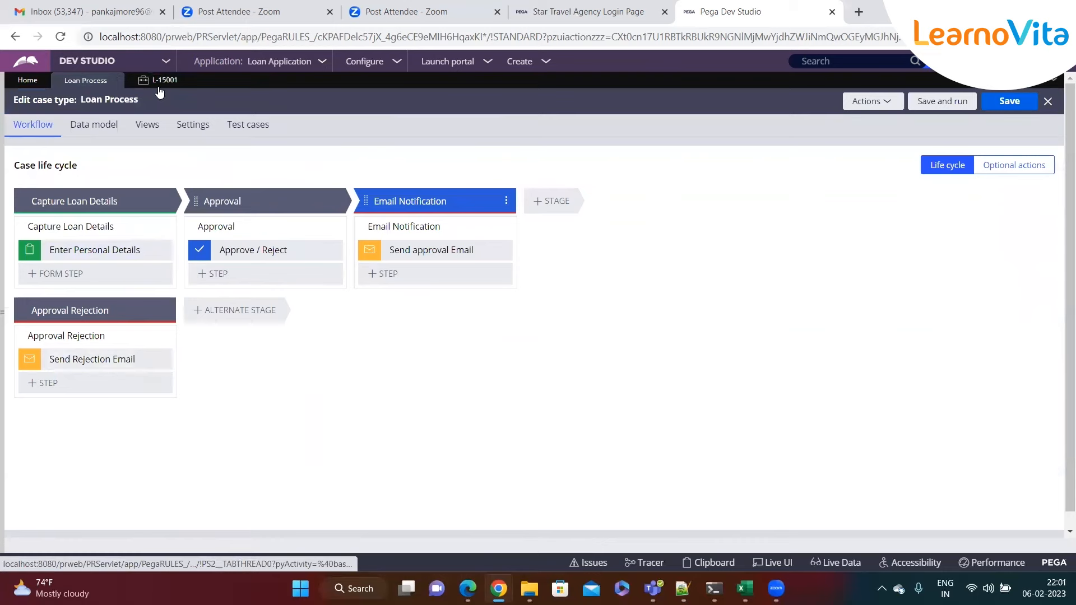
click(162, 80)
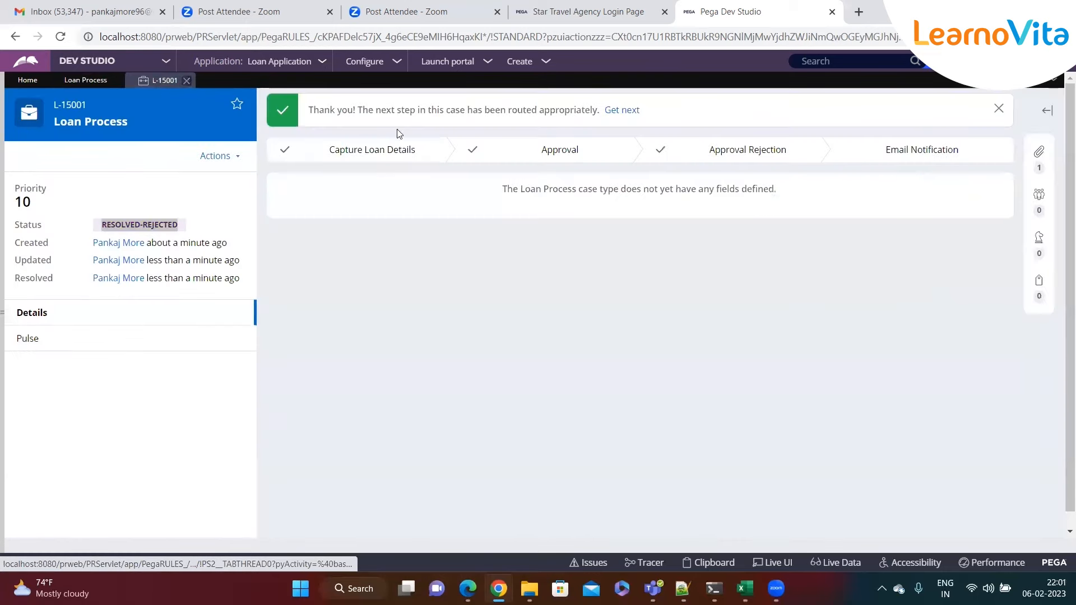
click(1039, 153)
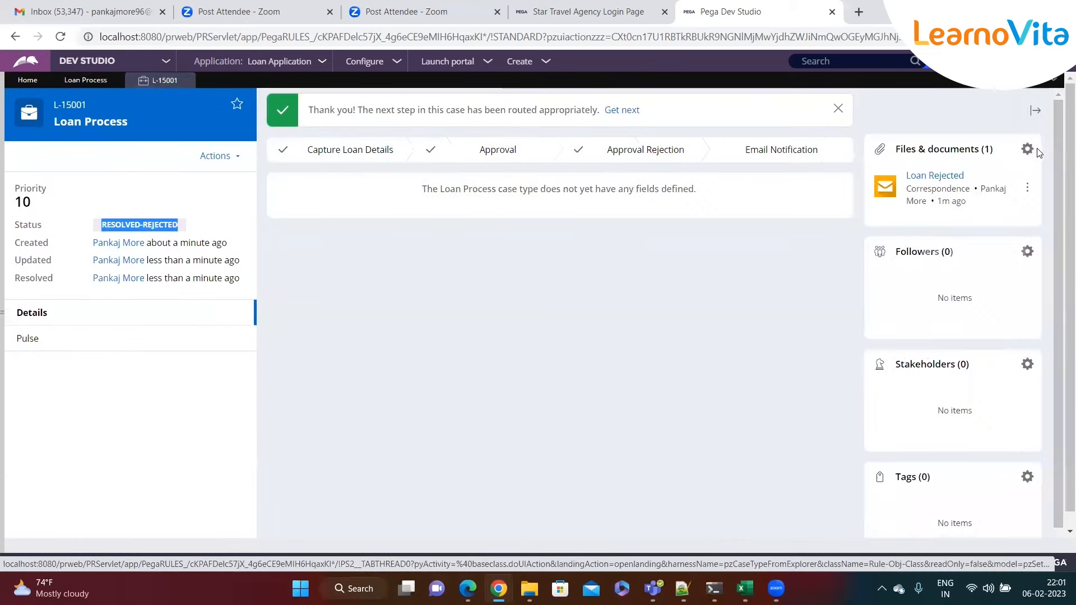
click(931, 175)
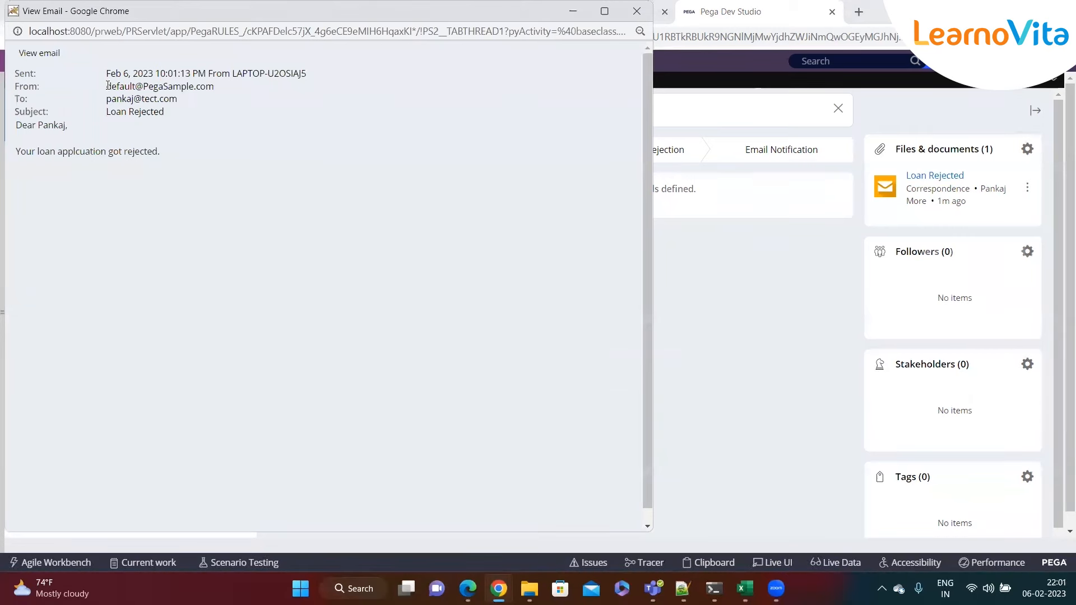
- Highlight the email's sender address, recipient address and the Loan Rejected subject line
drag(104, 87, 228, 88)
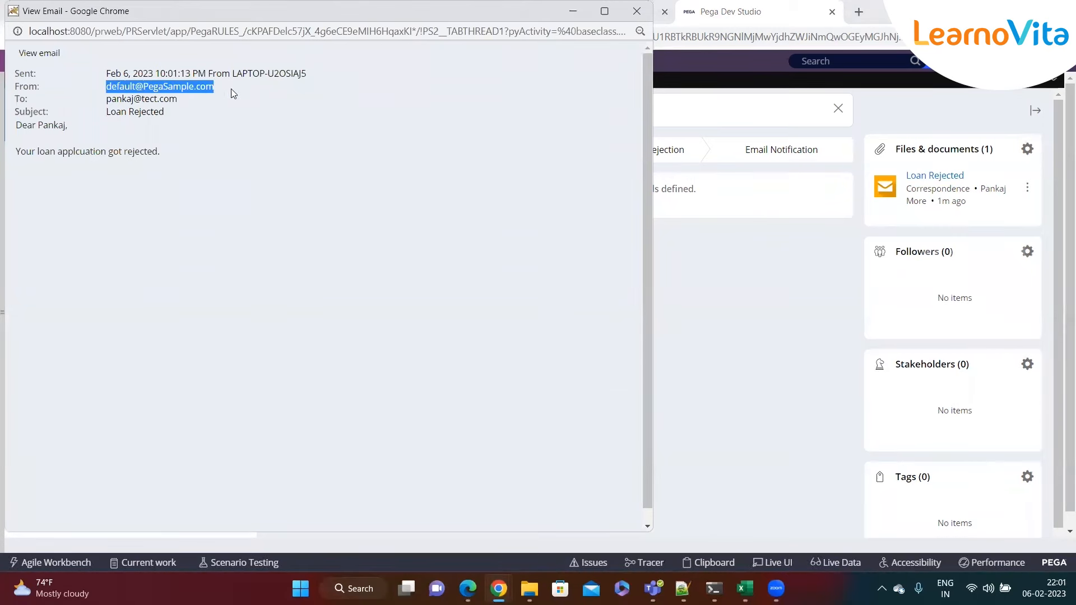
click(235, 92)
drag(106, 87, 221, 83)
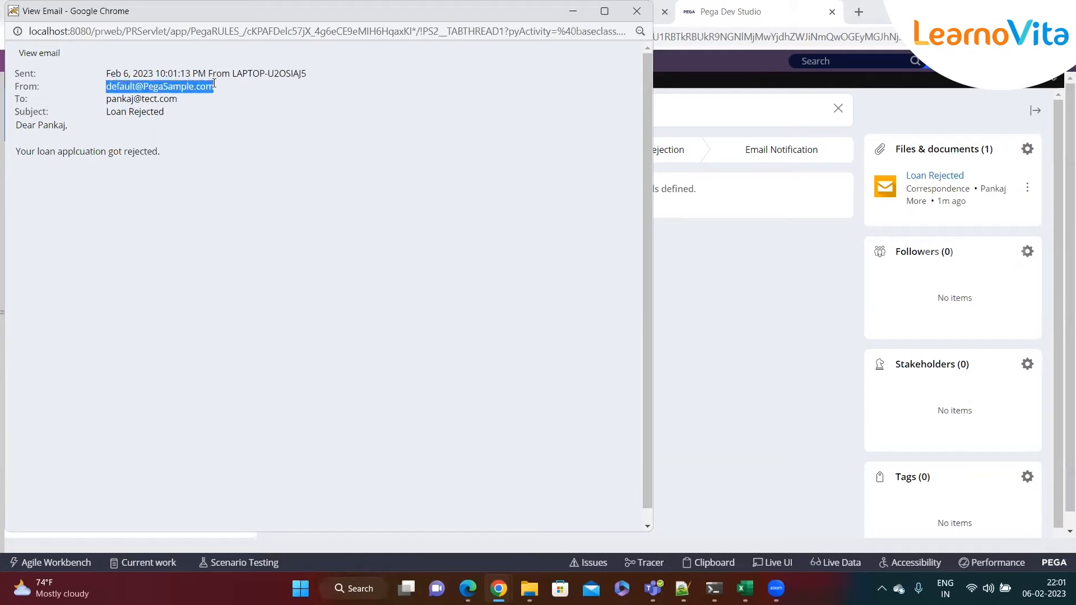
click(88, 100)
drag(105, 99, 184, 95)
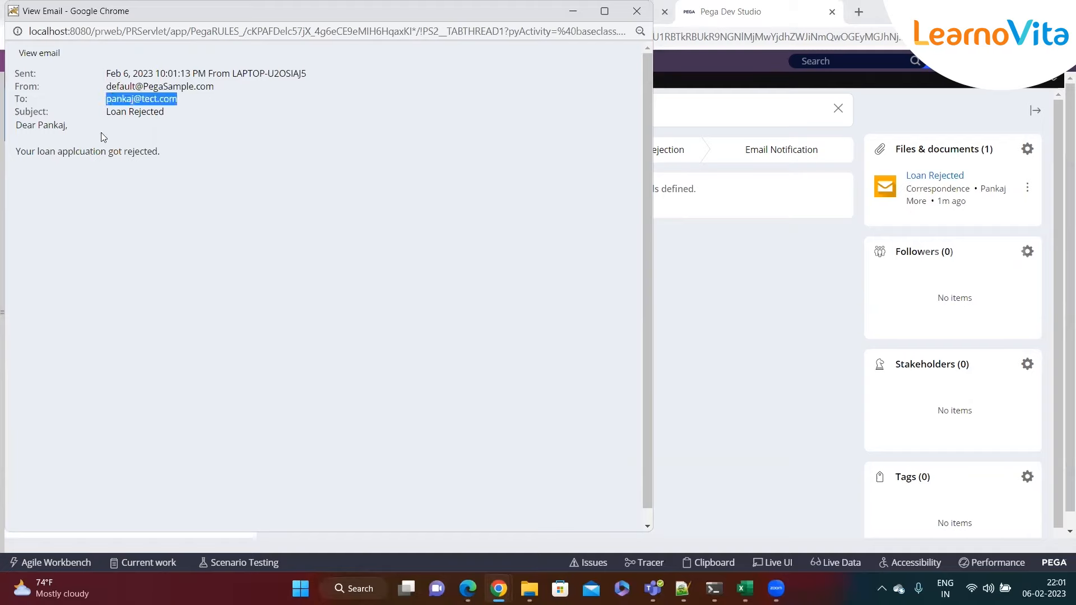
drag(106, 112, 185, 112)
- Read the greeting and rejection message, then move the email window toward the centre
drag(23, 126, 212, 165)
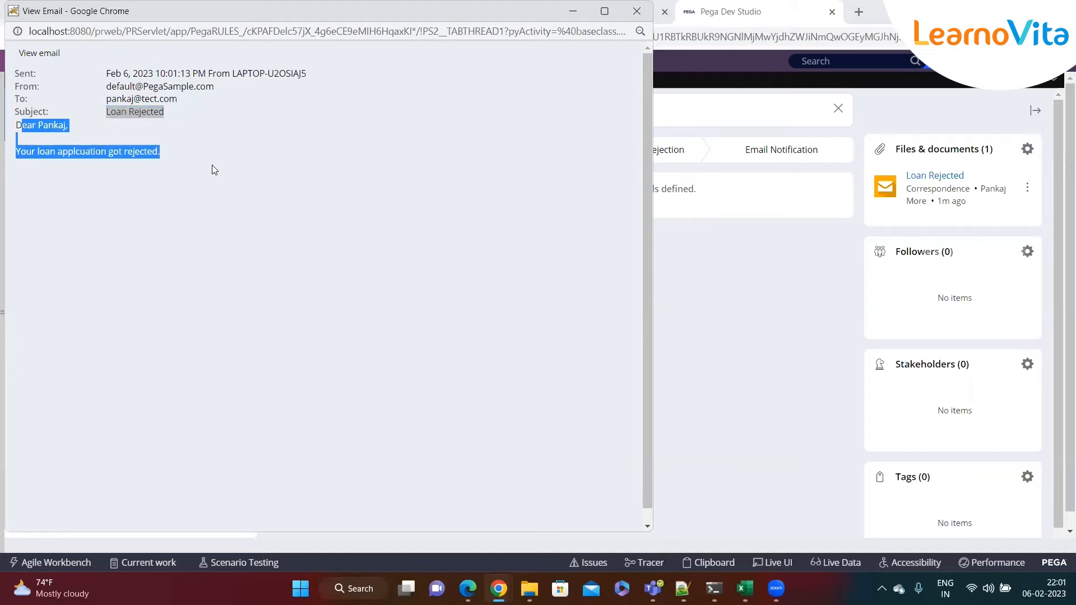
click(227, 163)
drag(333, 19, 426, 72)
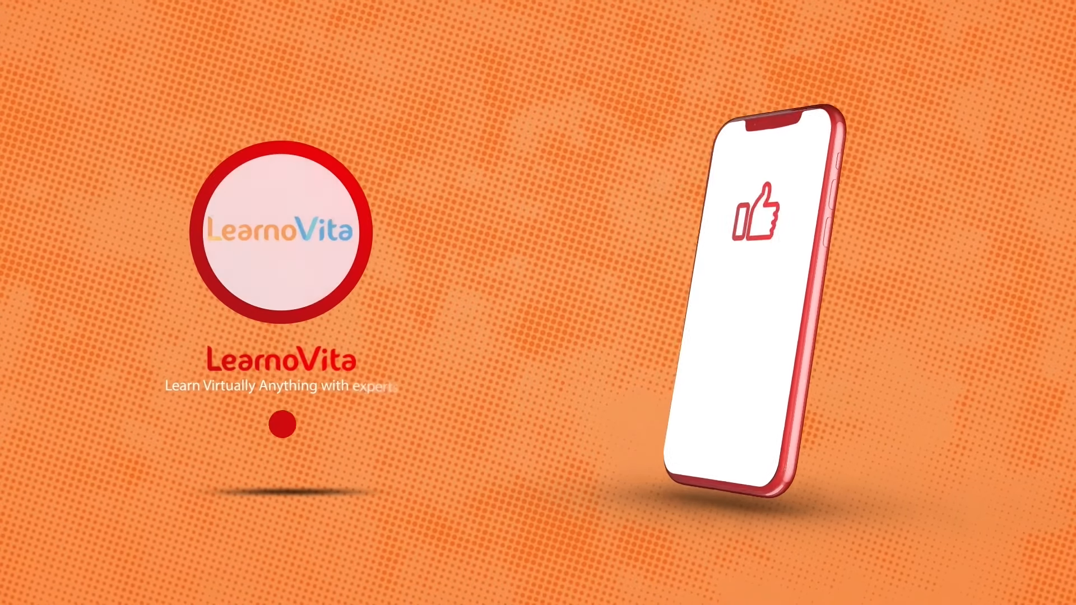